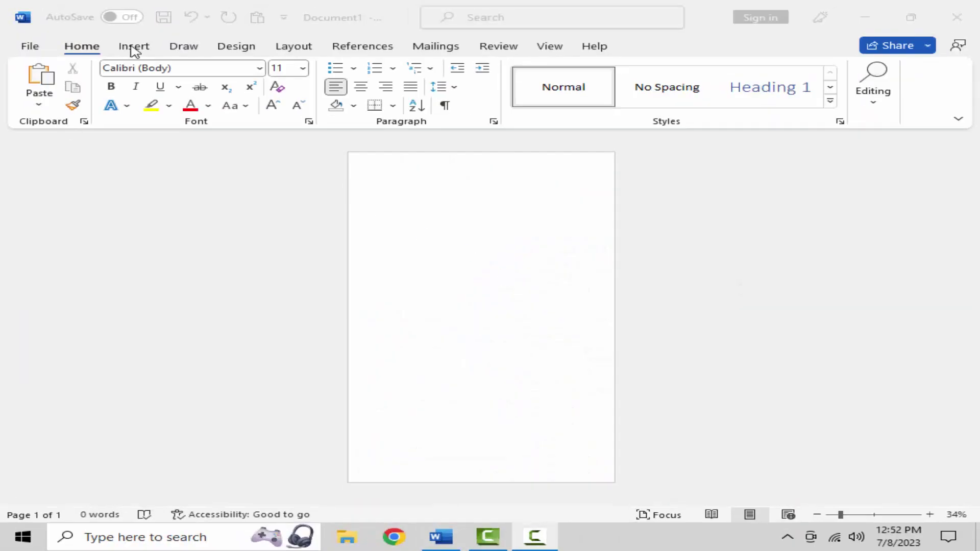
- Draw a Flowchart: Preparation shape on the upper part of the blank page
click(134, 46)
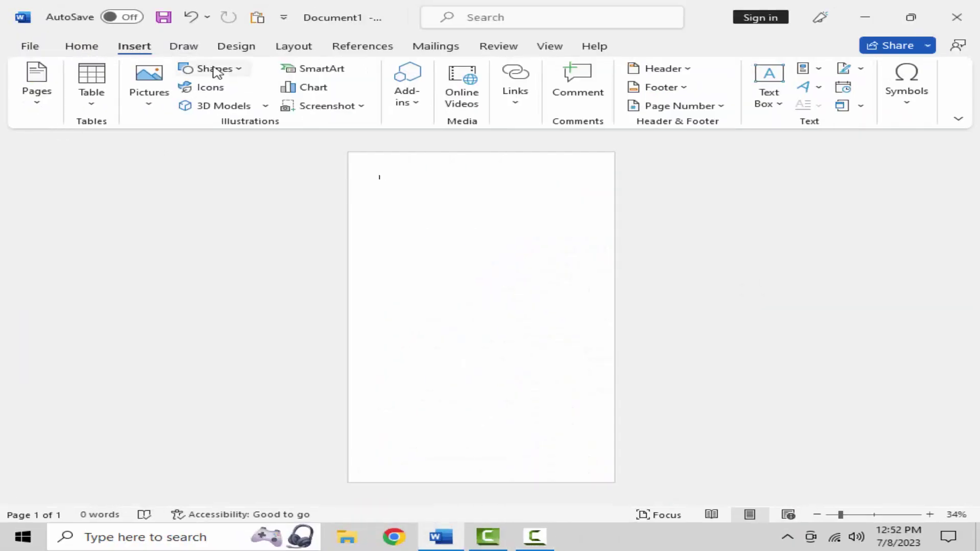
click(213, 68)
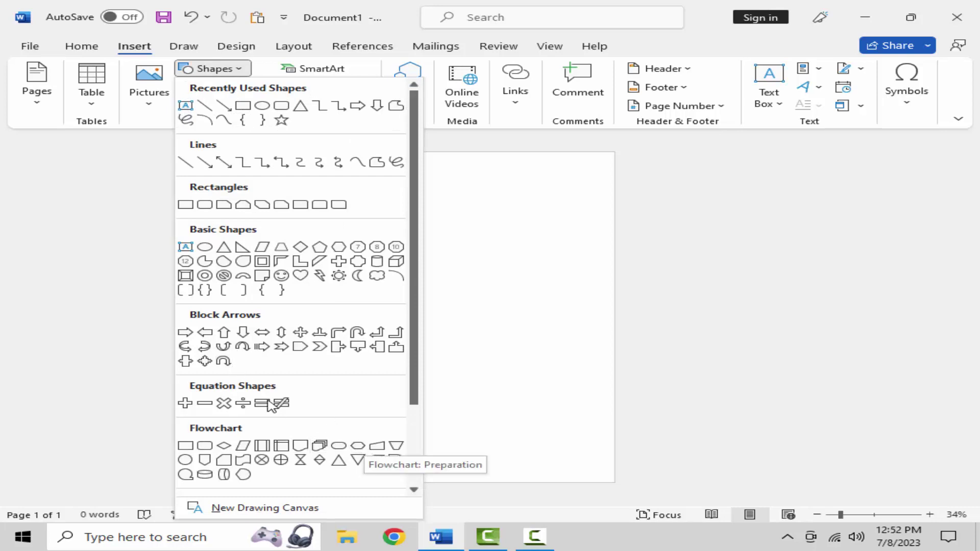
click(301, 348)
drag(385, 235, 560, 335)
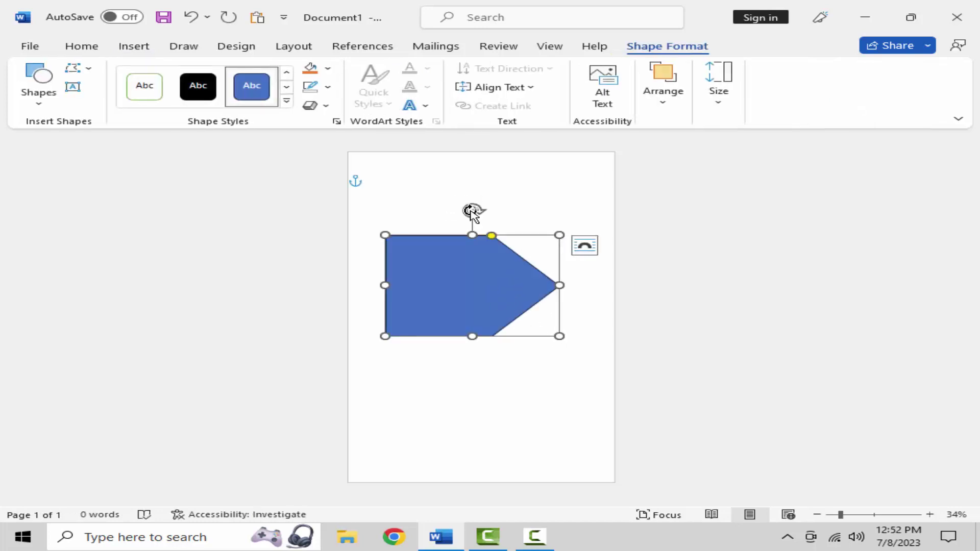
- Rotate the shape about 120° counter-clockwise and move it to the page's left edge
drag(472, 209, 412, 359)
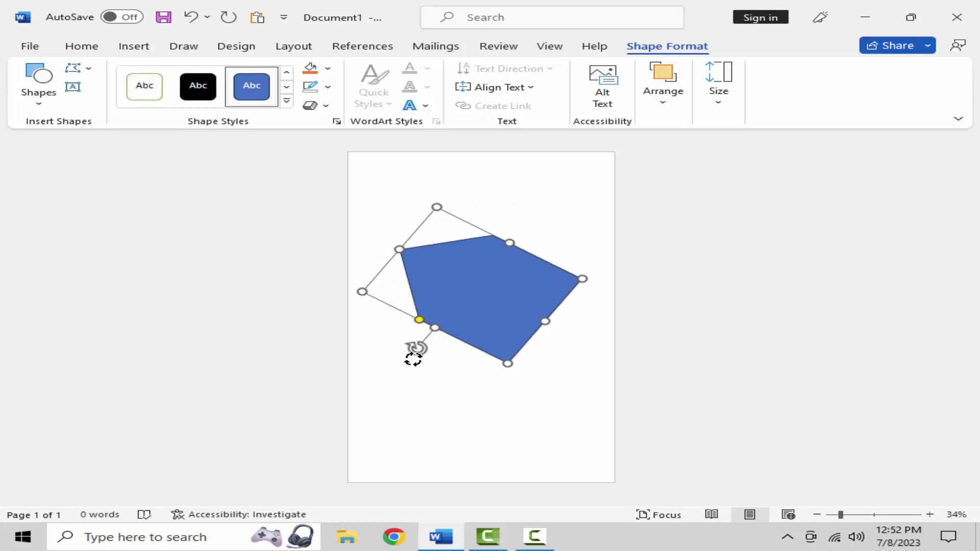
drag(453, 320, 392, 268)
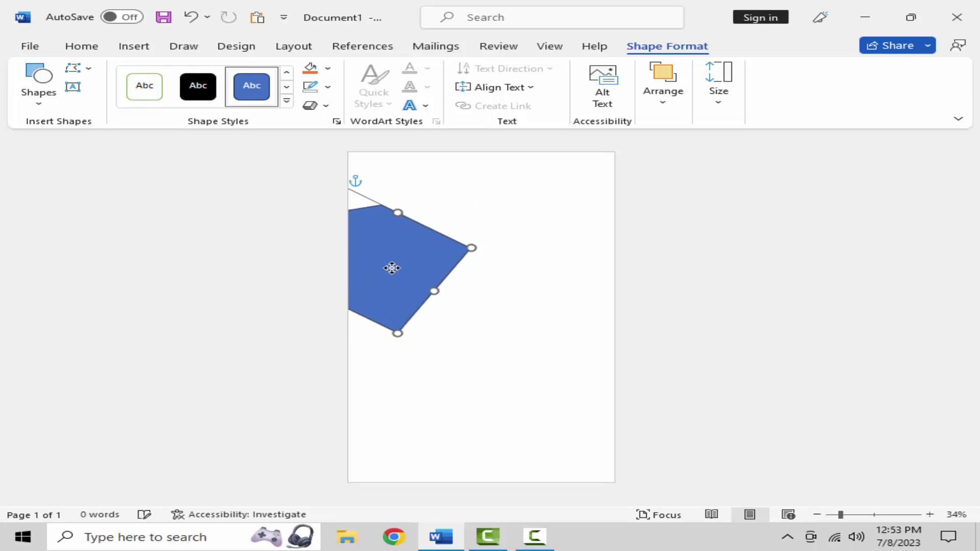
drag(392, 268, 429, 270)
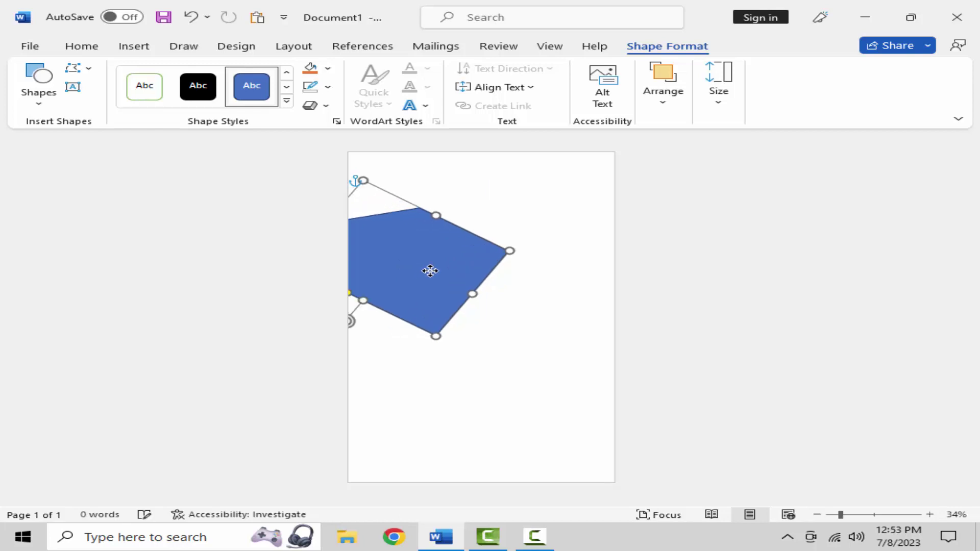
- Edit the shape's points to reshape its top-left corner and shift the polygon slightly left
right_click(430, 270)
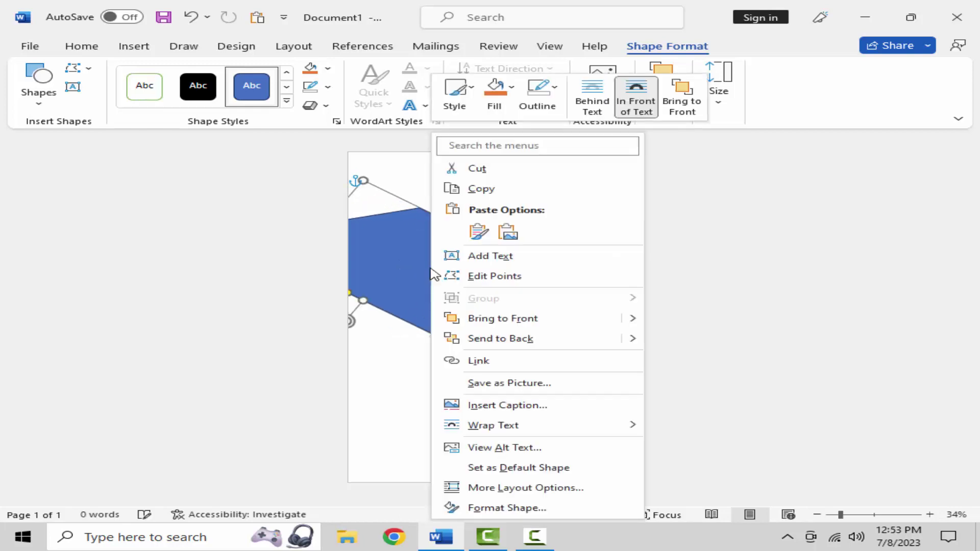
click(472, 276)
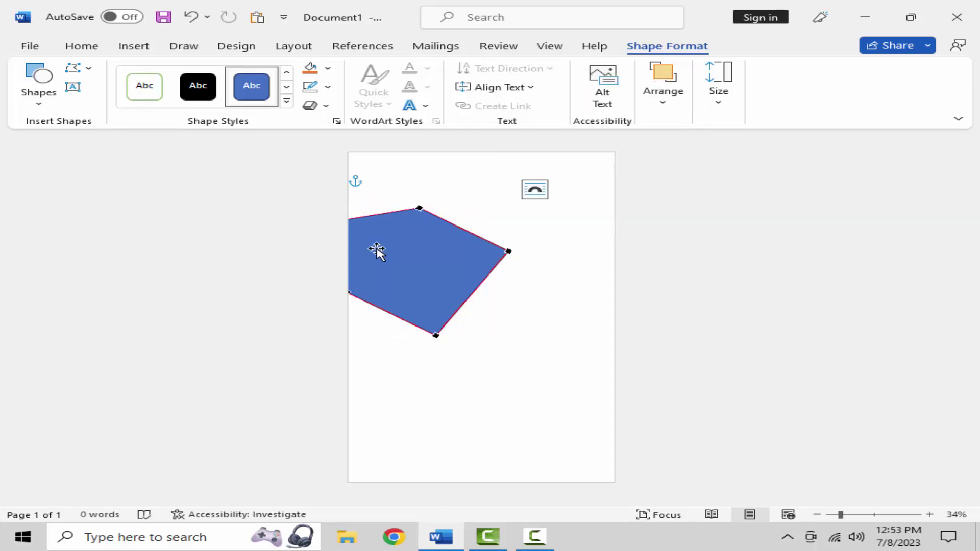
right_click(357, 218)
click(415, 247)
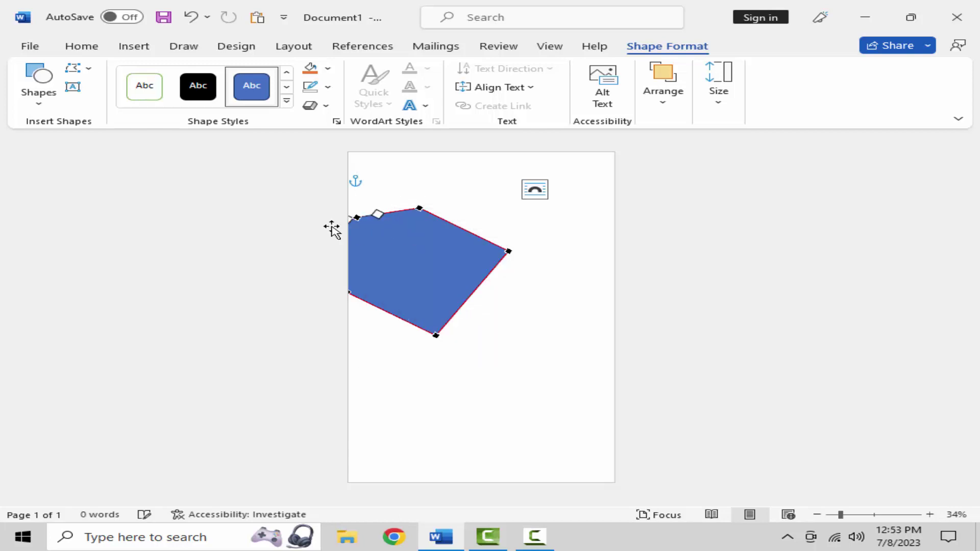
drag(356, 215, 348, 209)
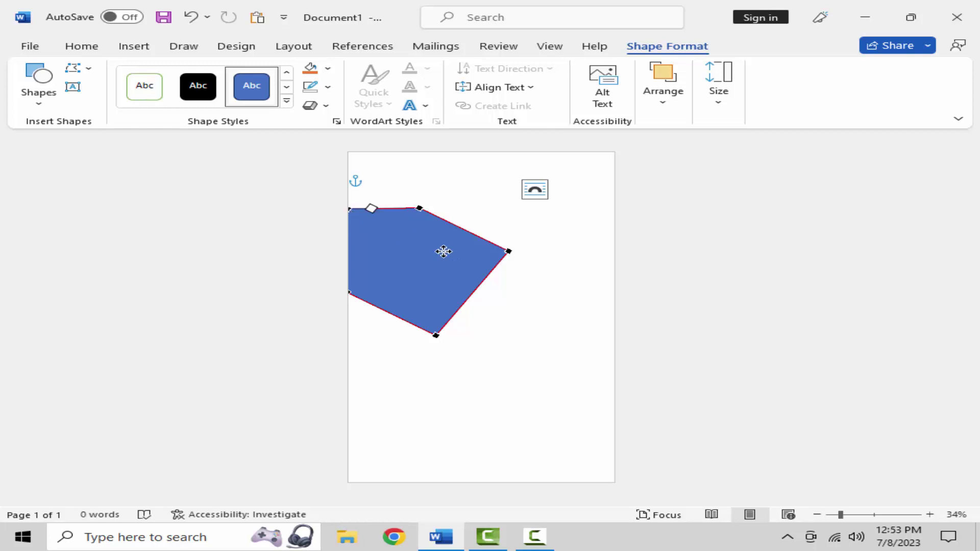
drag(444, 251, 427, 251)
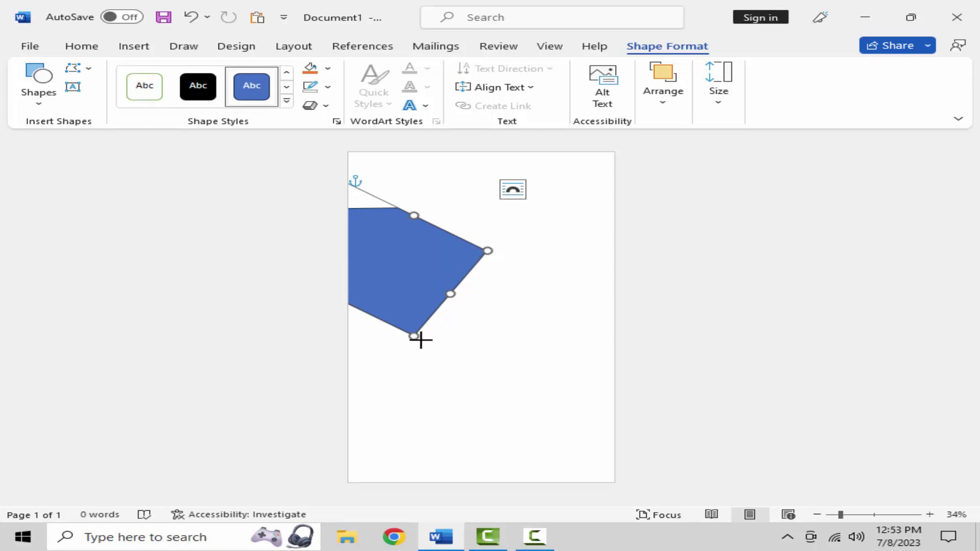
mouse_move(421, 340)
mouse_down()
mouse_move(432, 349)
mouse_move(427, 327)
mouse_up()
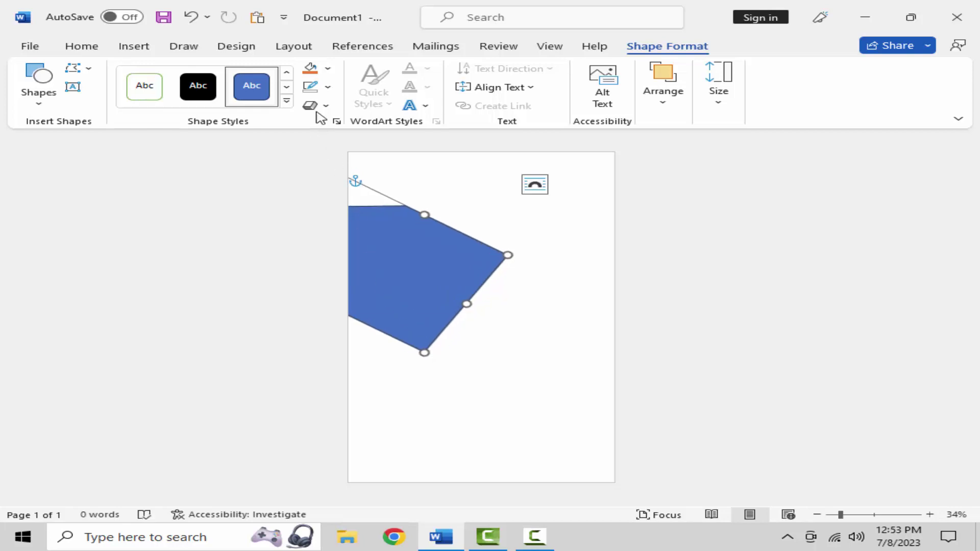
key(ctrl+z)
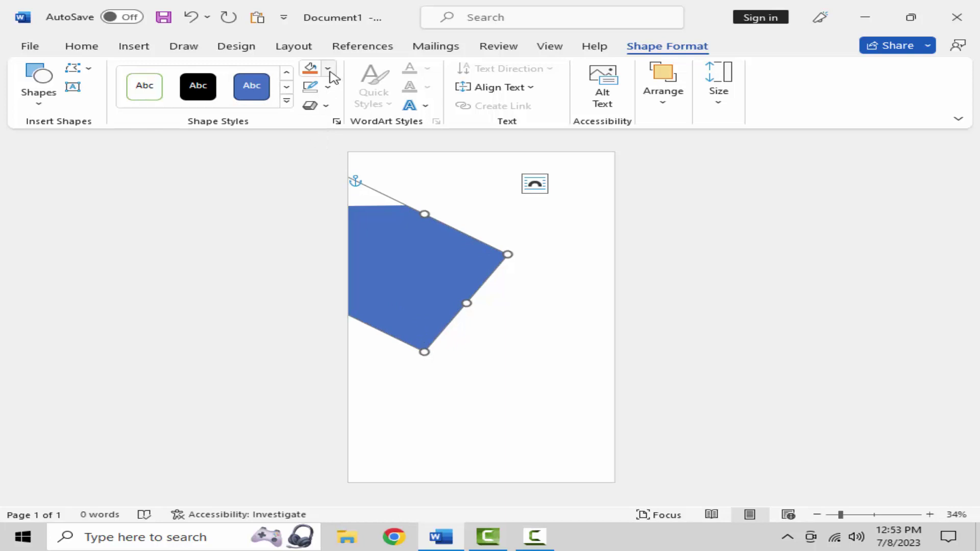
- Fill the polygon with Light Blue
click(329, 70)
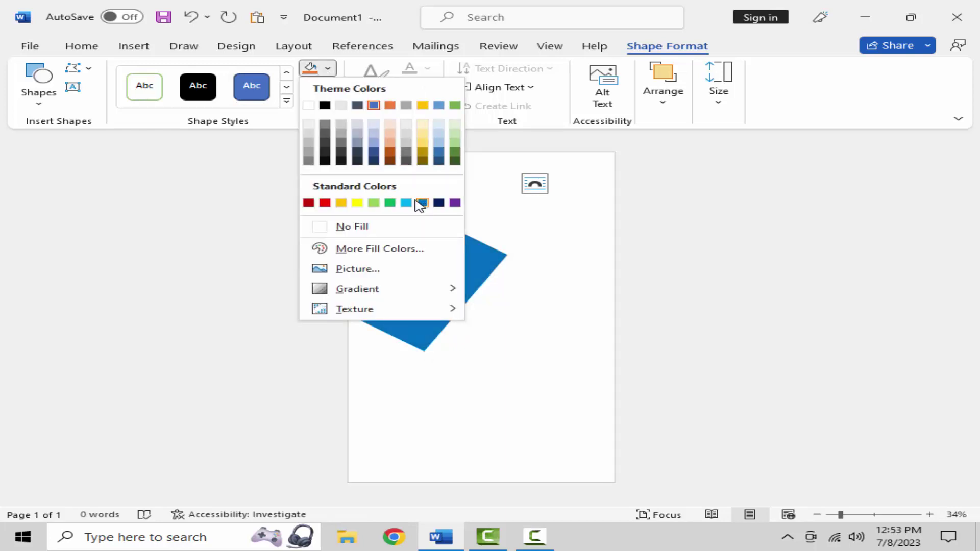
click(406, 203)
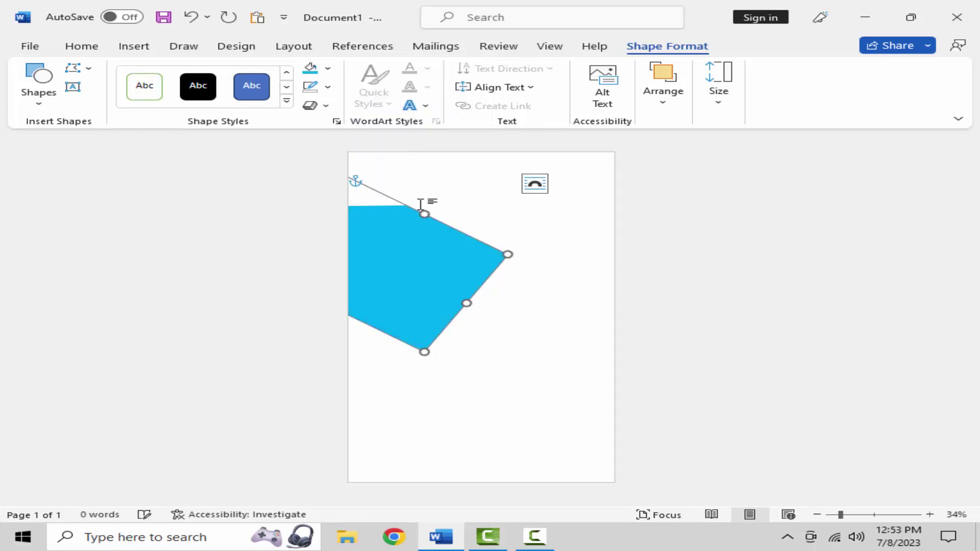
click(556, 225)
- Draw a triangle near the top of the page
click(134, 46)
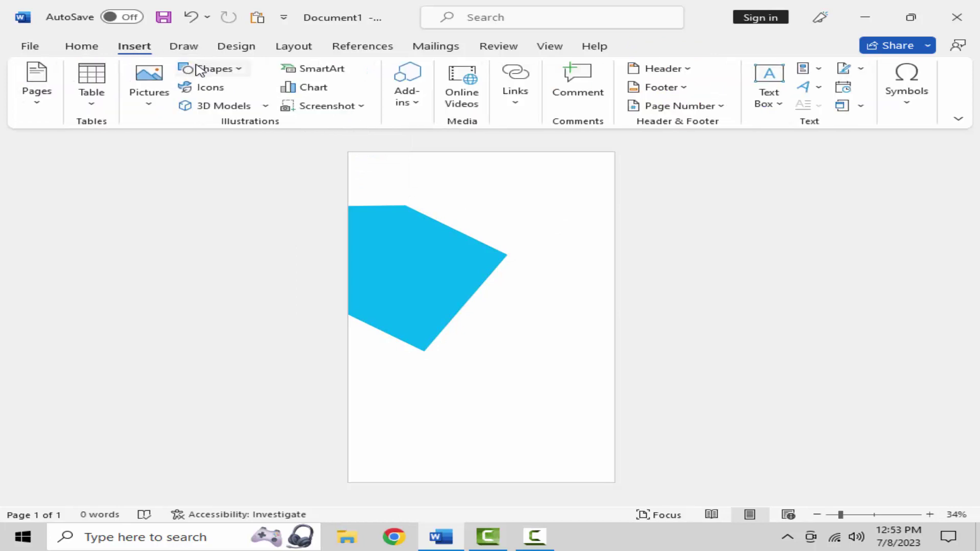
click(199, 69)
click(322, 105)
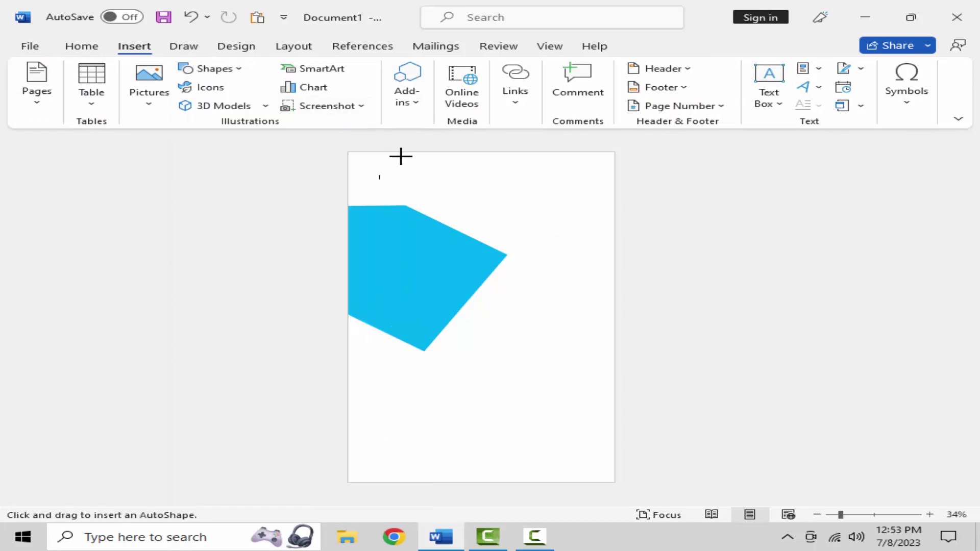
drag(425, 170, 560, 263)
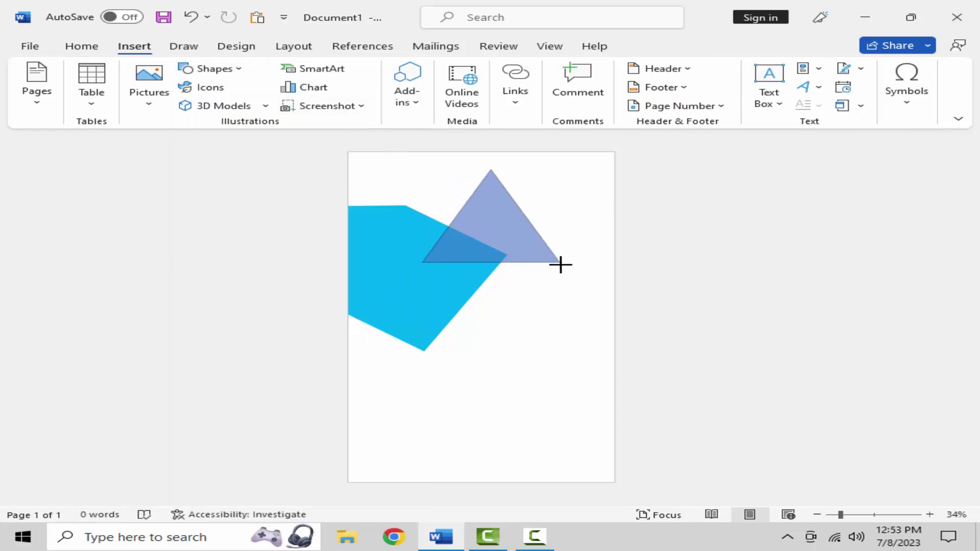
drag(559, 264, 559, 261)
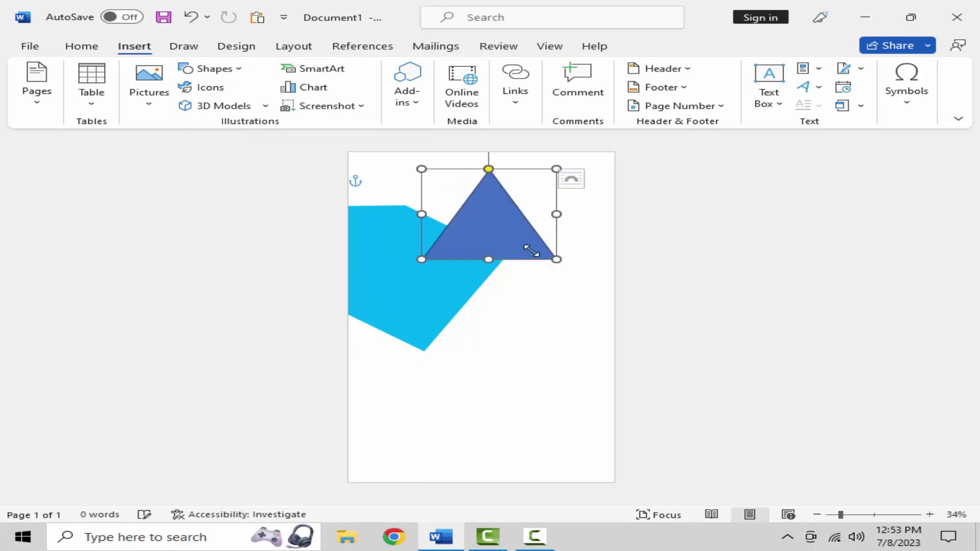
- Rotate and stretch the triangle to fill the page's top-left corner
drag(490, 189, 502, 220)
mouse_move(495, 166)
mouse_down()
mouse_move(365, 185)
mouse_move(281, 137)
mouse_up()
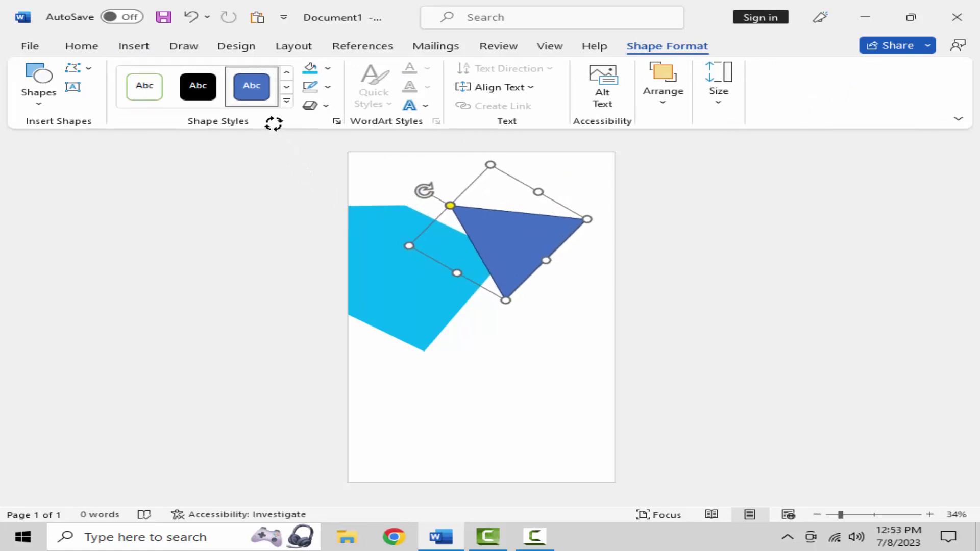
mouse_move(522, 262)
mouse_down()
mouse_move(369, 178)
mouse_move(377, 169)
mouse_up()
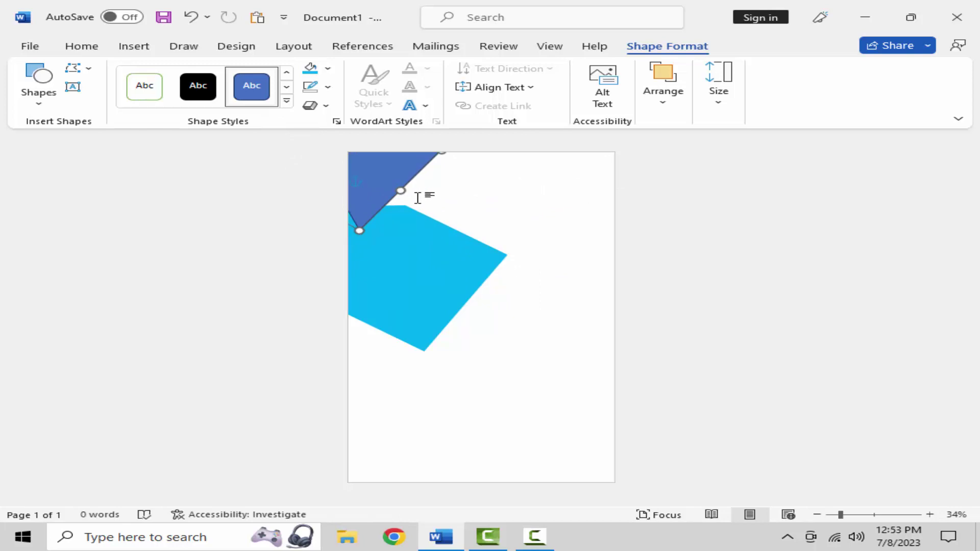
drag(402, 192, 419, 200)
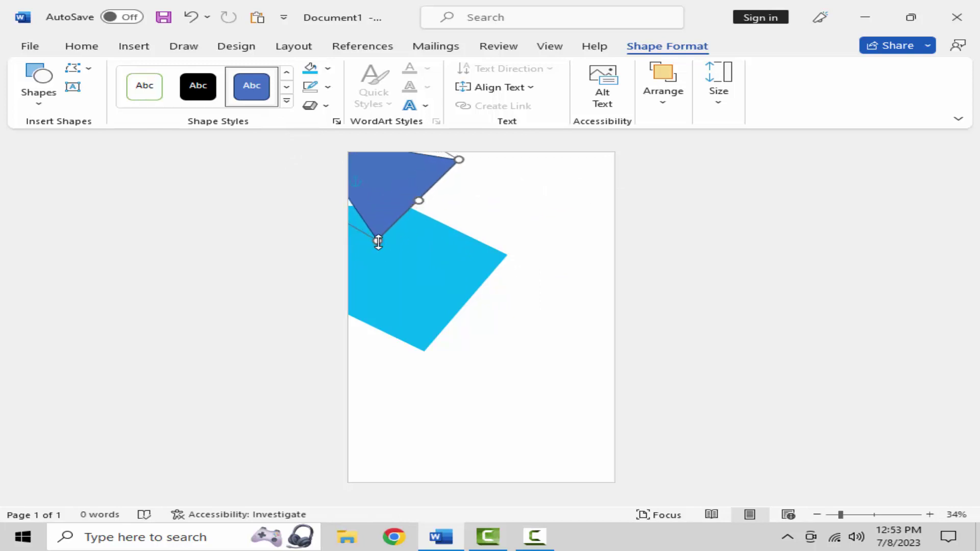
drag(378, 242, 350, 252)
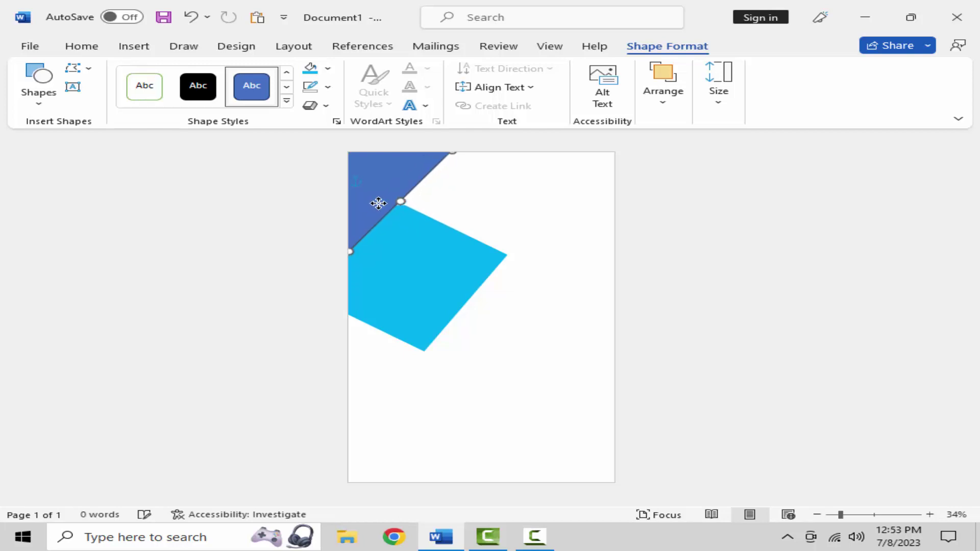
drag(379, 203, 370, 227)
mouse_move(448, 170)
mouse_down()
mouse_move(456, 163)
mouse_move(426, 168)
mouse_move(440, 166)
mouse_up()
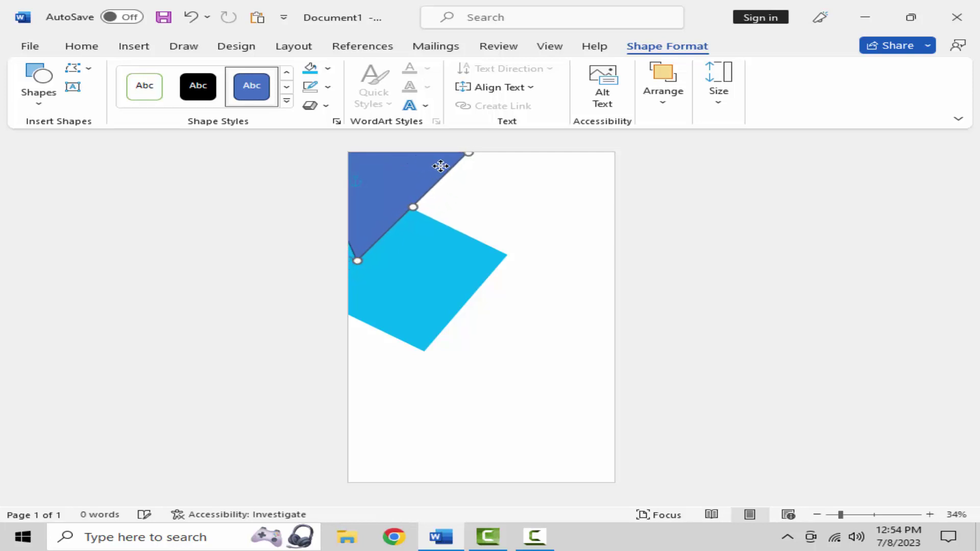
- Send the triangle behind the cyan shape and fill it dark grey
right_click(422, 179)
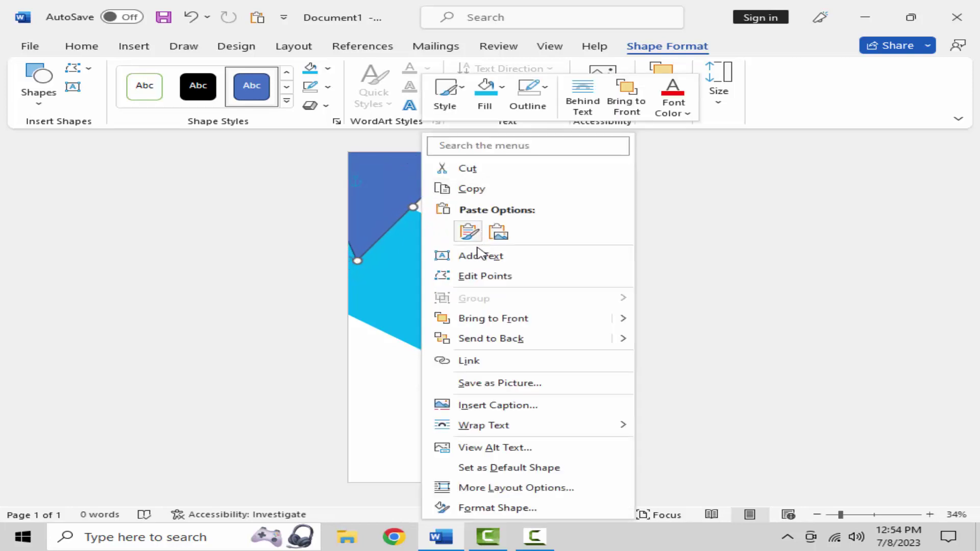
click(490, 338)
click(533, 313)
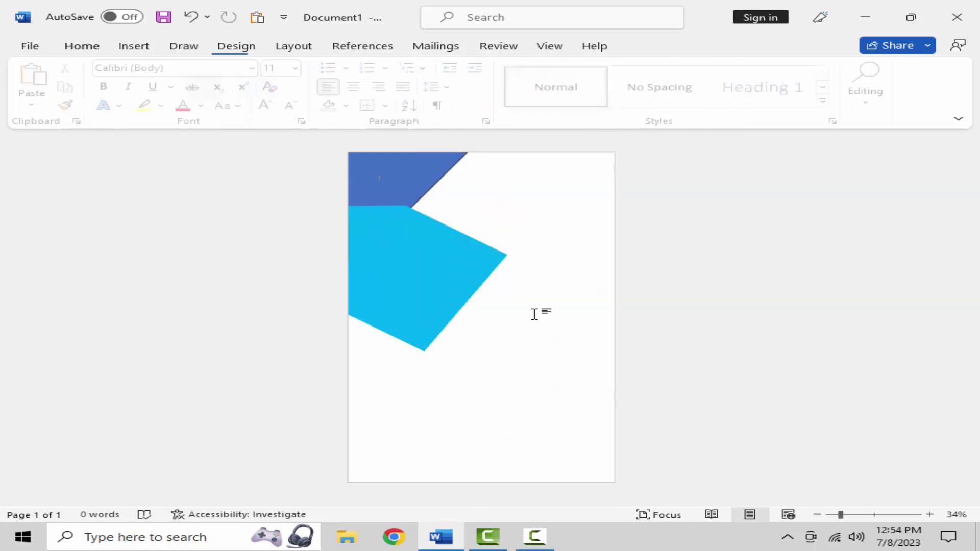
click(386, 164)
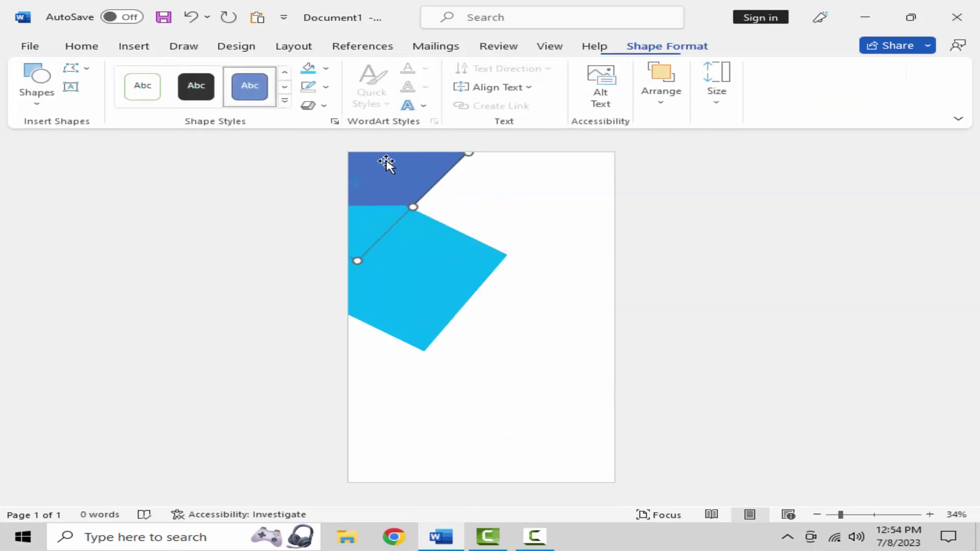
click(325, 68)
click(329, 158)
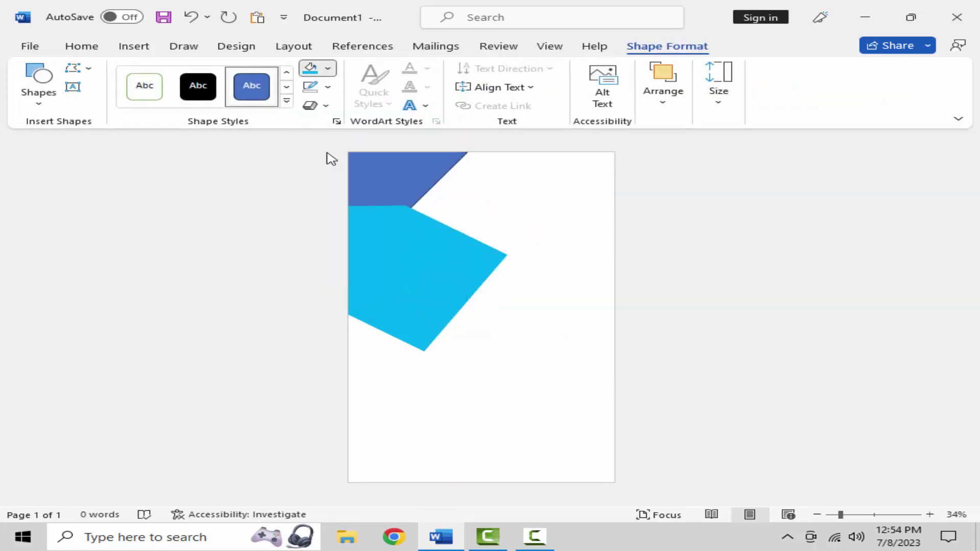
click(533, 220)
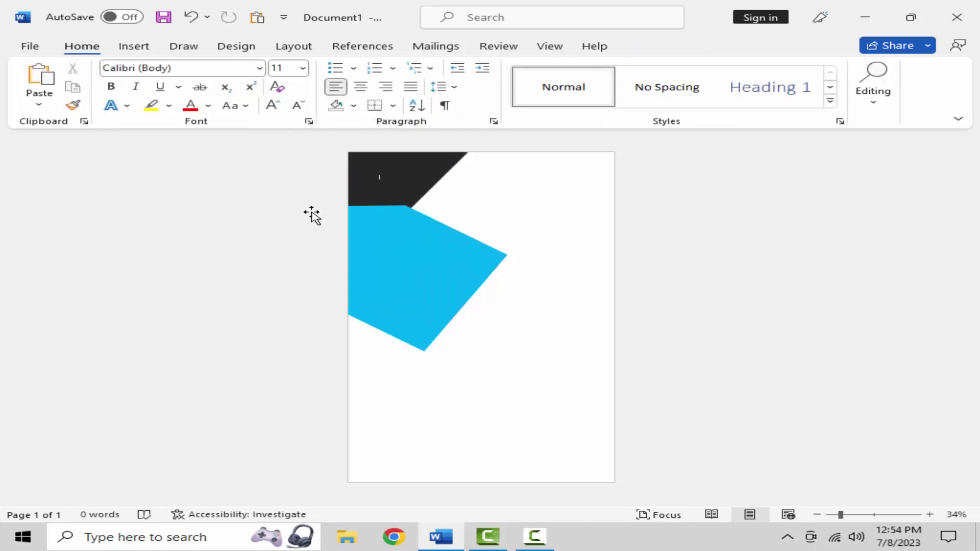
click(141, 51)
- Draw a large triangle pointing left and send it behind the cyan shape
click(222, 72)
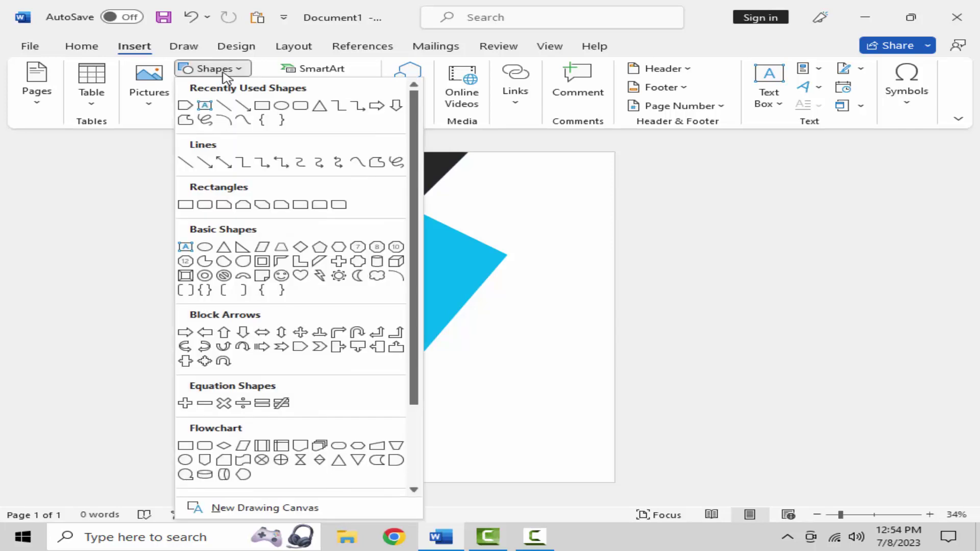
click(321, 106)
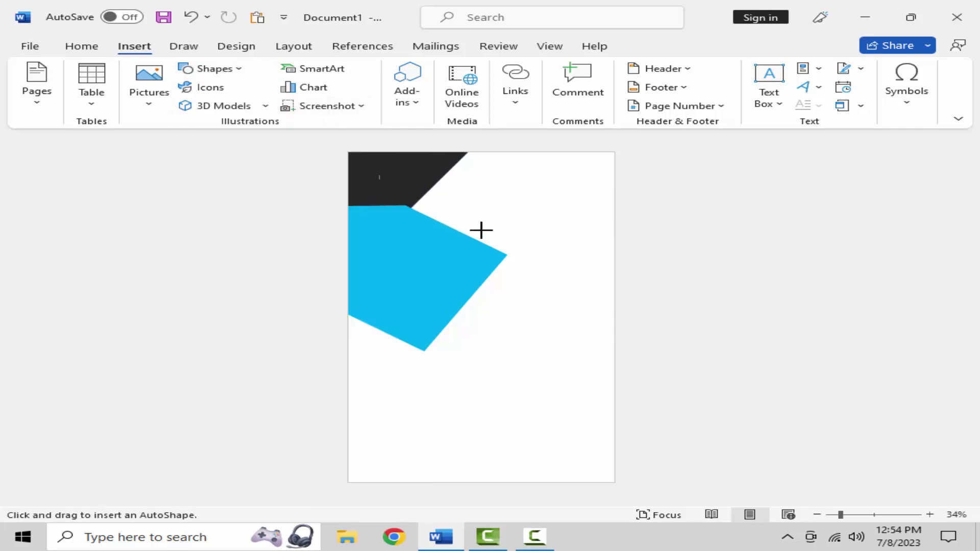
drag(471, 190, 683, 367)
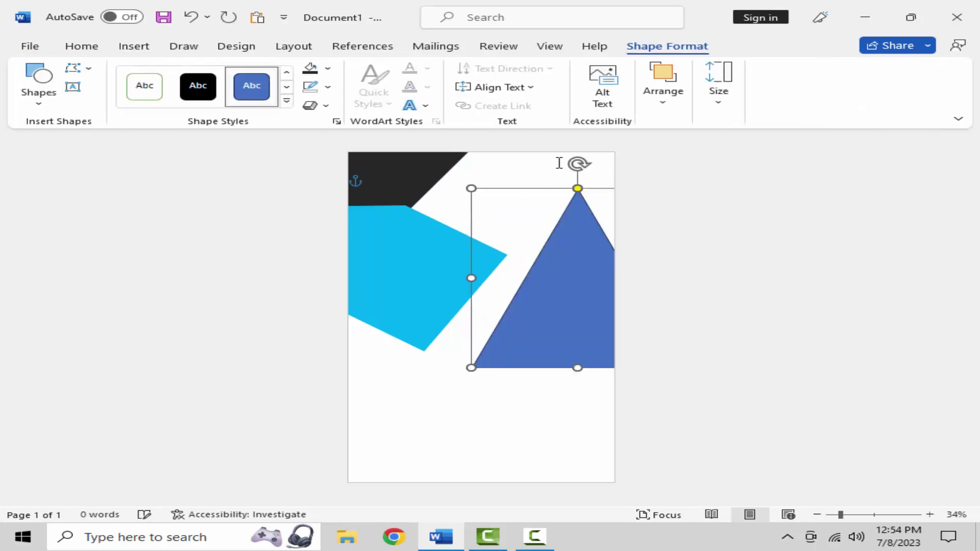
drag(579, 164, 219, 285)
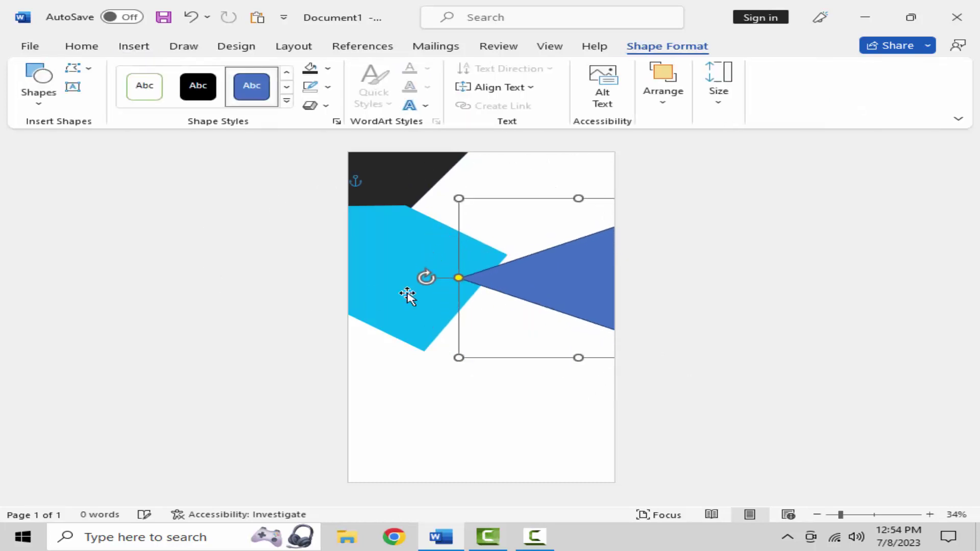
drag(553, 279, 473, 265)
right_click(474, 264)
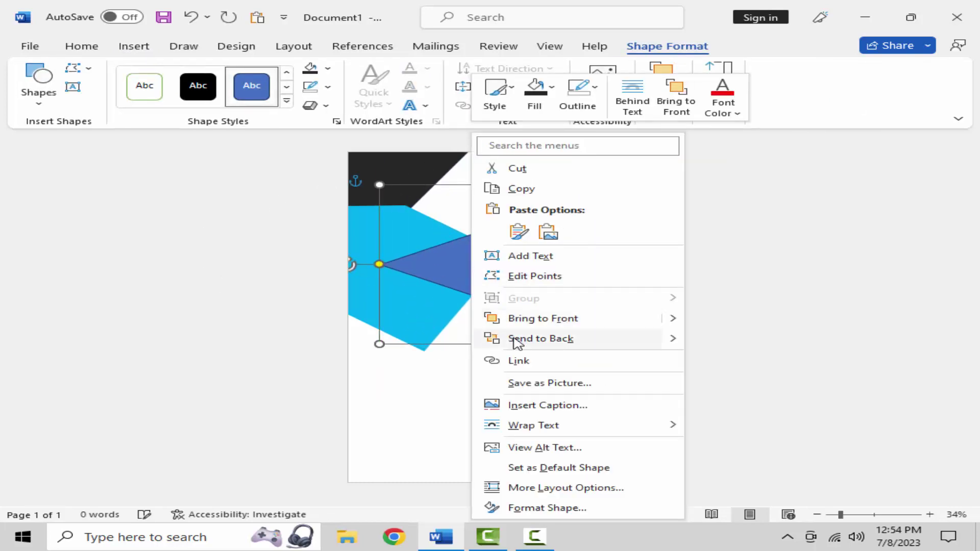
click(525, 337)
- Stretch the triangle from the top edge to the right page edge and shorten its bottom
drag(517, 301, 487, 268)
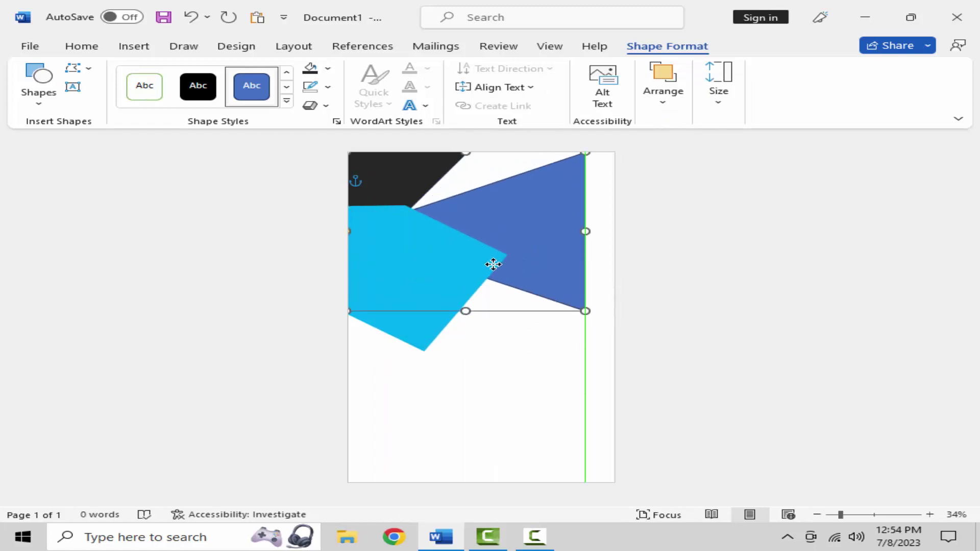
drag(465, 310, 466, 363)
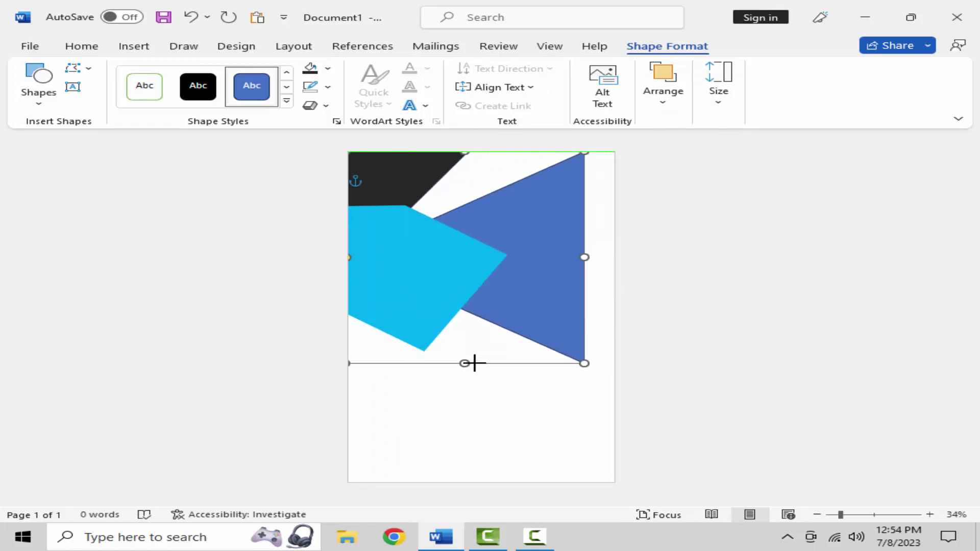
drag(584, 256, 657, 256)
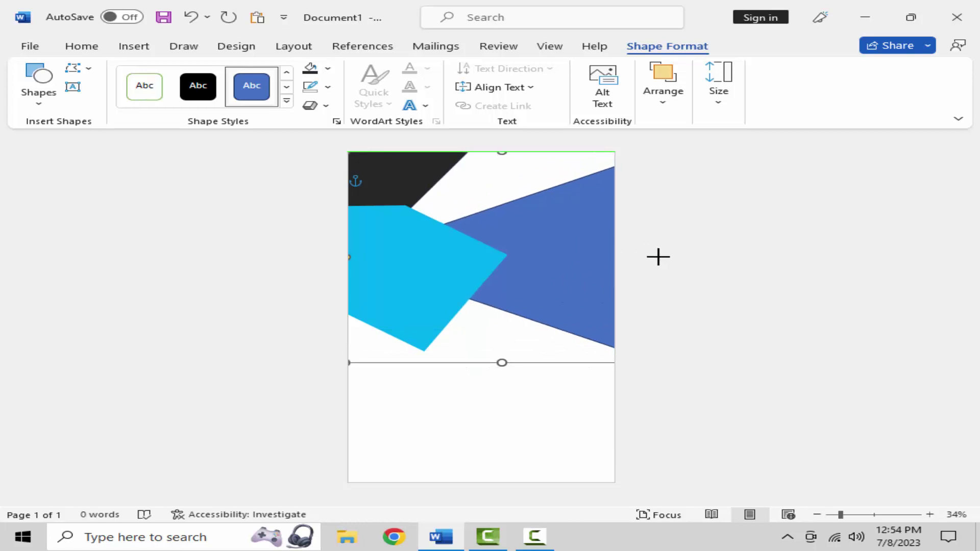
drag(549, 254, 524, 216)
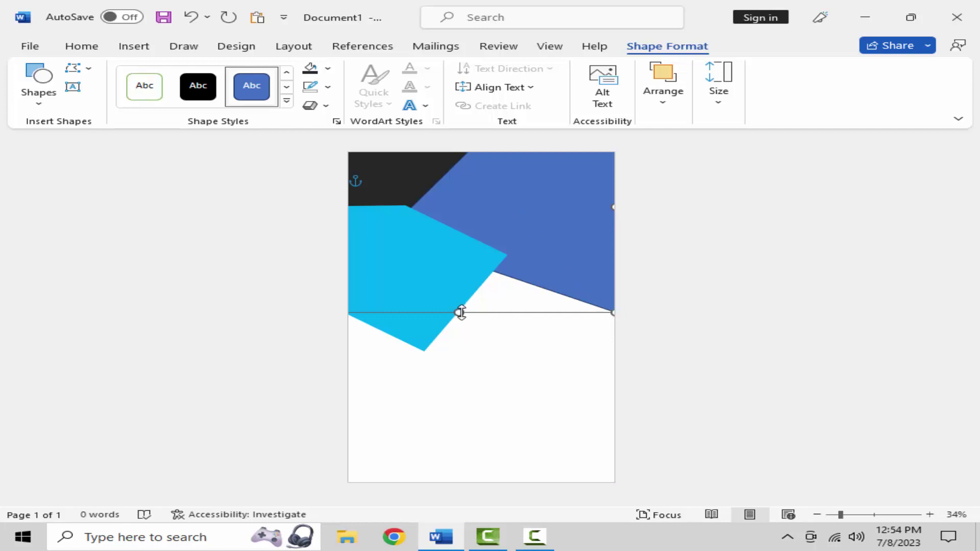
drag(461, 312, 464, 290)
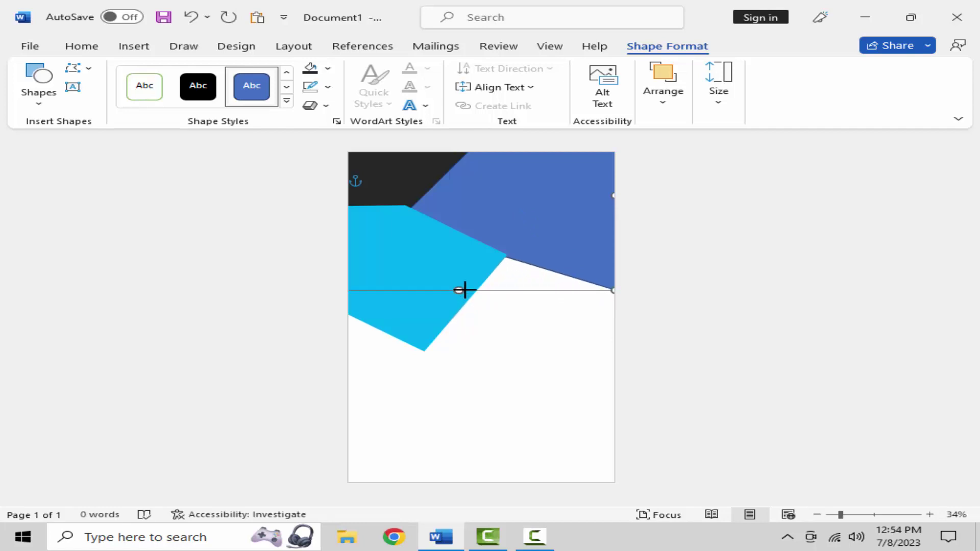
drag(466, 288, 467, 287)
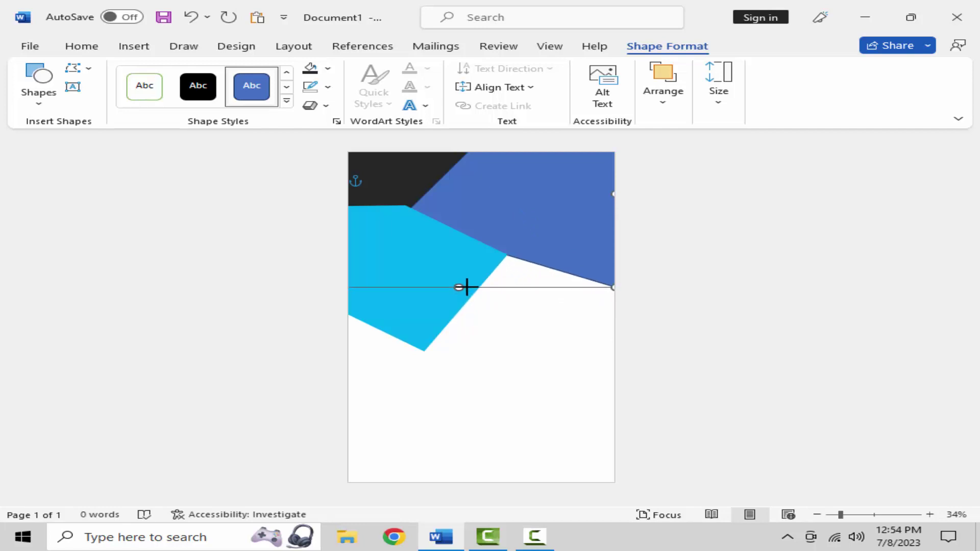
- Edit points: lower the bottom-right vertex and snap the middle vertex onto the cyan shape's corner
right_click(577, 252)
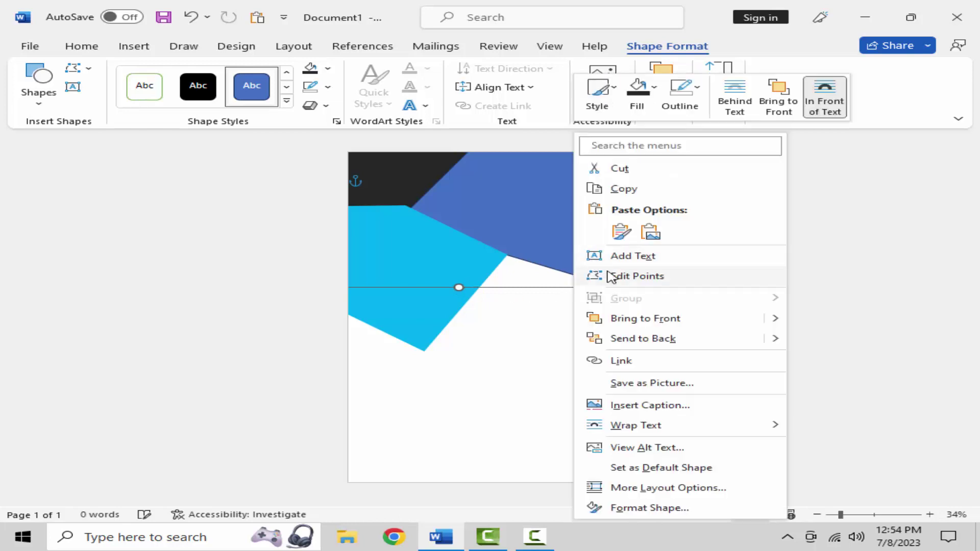
click(627, 276)
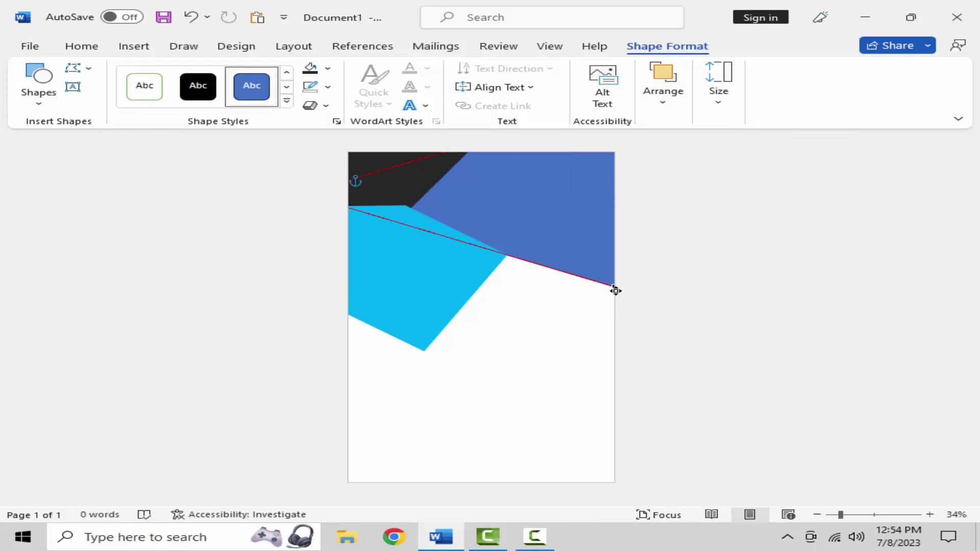
drag(615, 291, 613, 305)
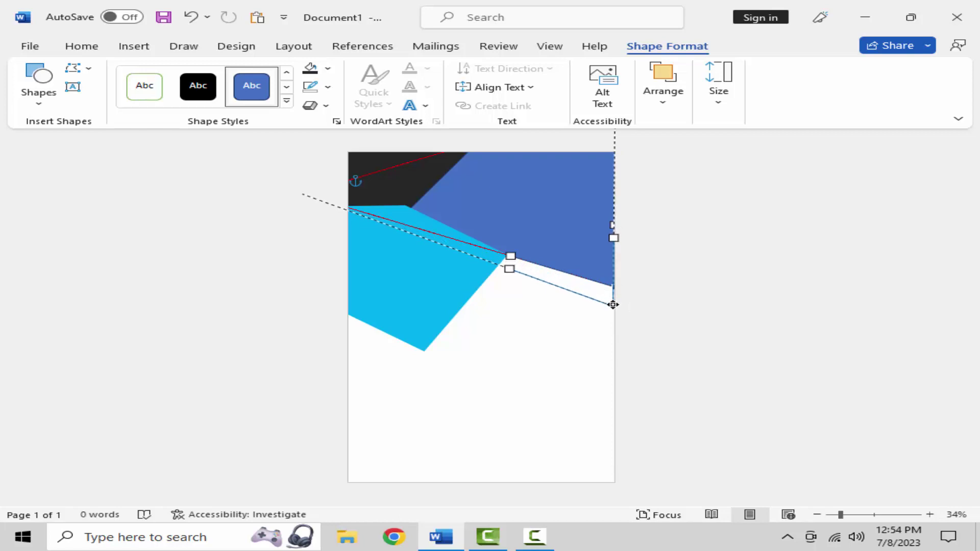
drag(612, 307, 614, 298)
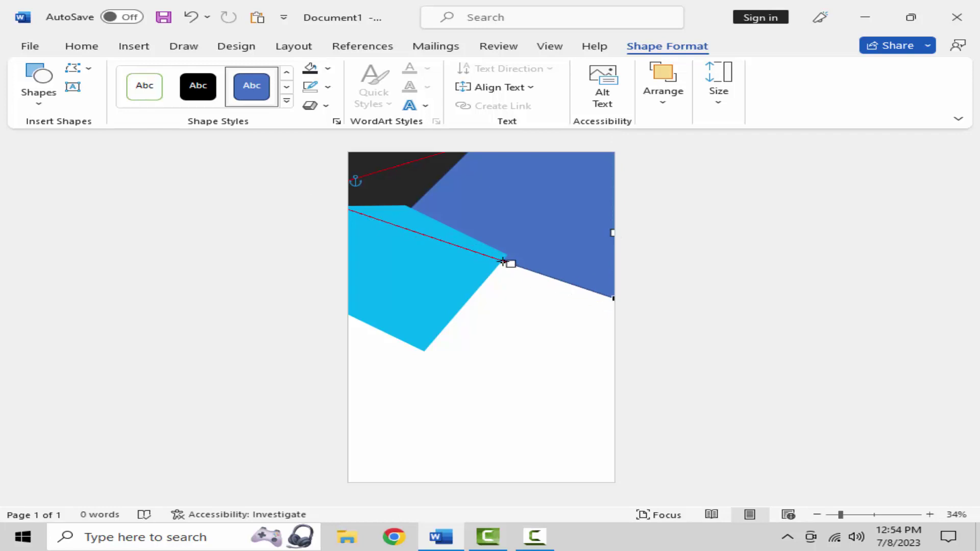
drag(511, 266, 512, 256)
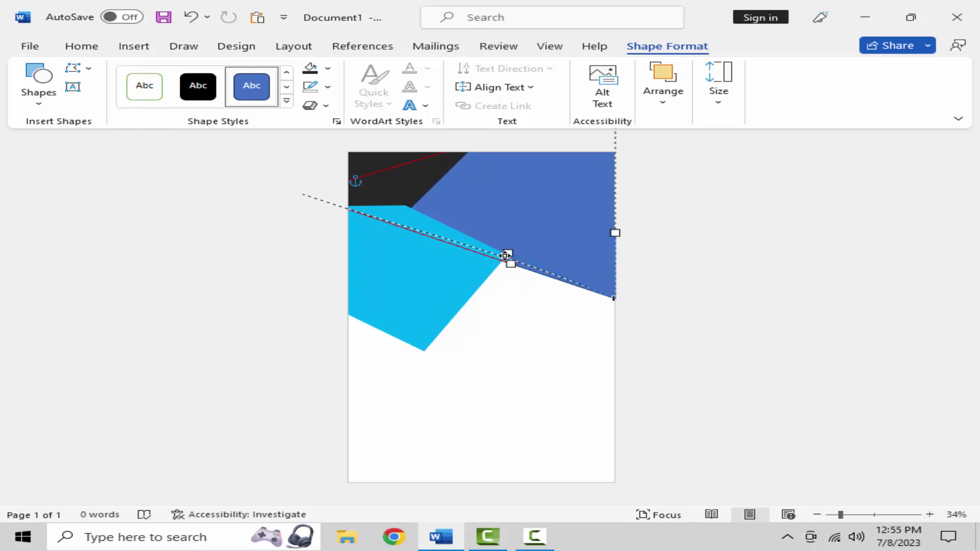
drag(505, 255, 505, 254)
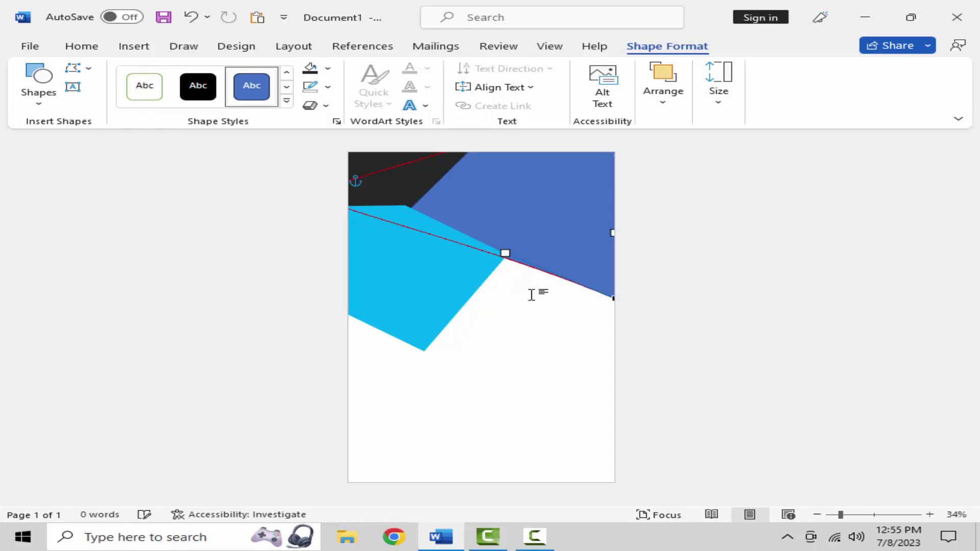
click(544, 359)
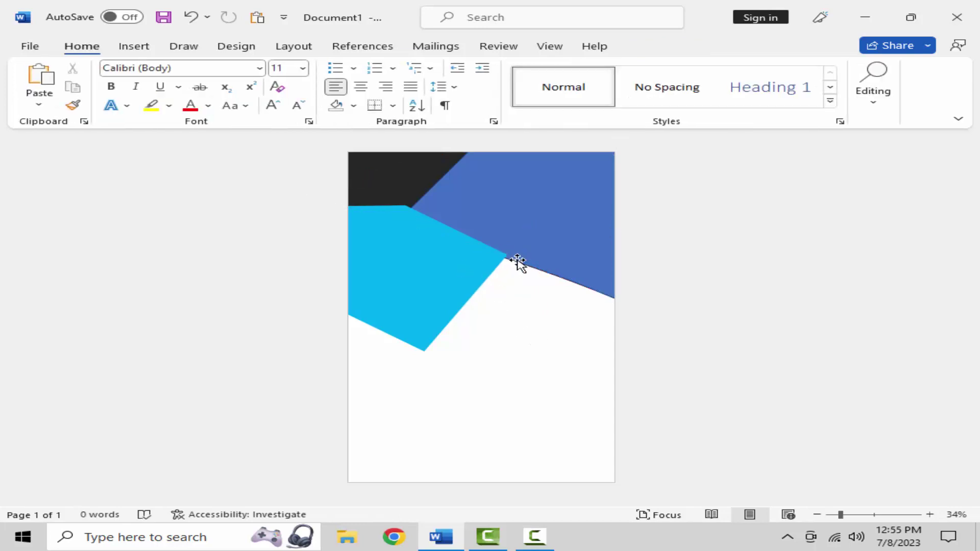
click(540, 247)
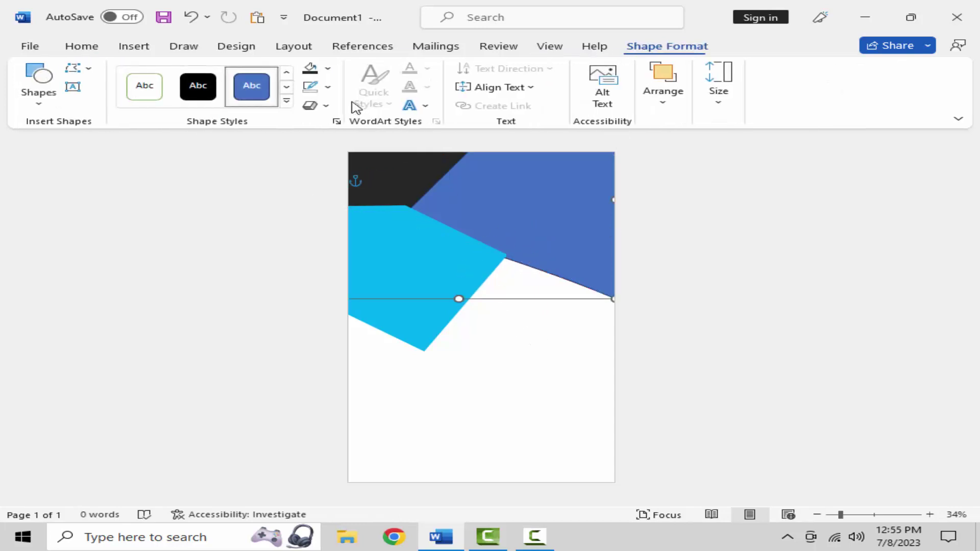
- Use a picture fill to put the city skyline photo into the top-right shape
click(328, 68)
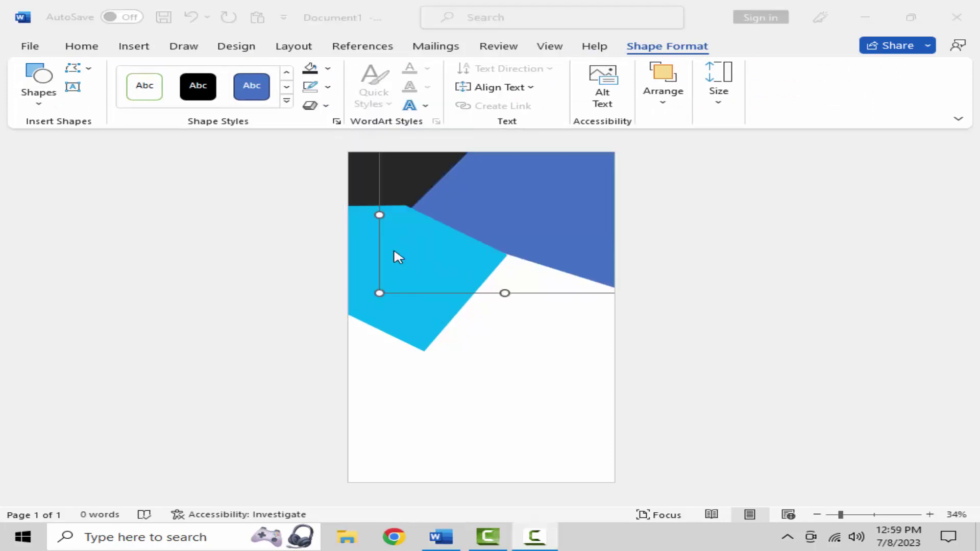
click(329, 69)
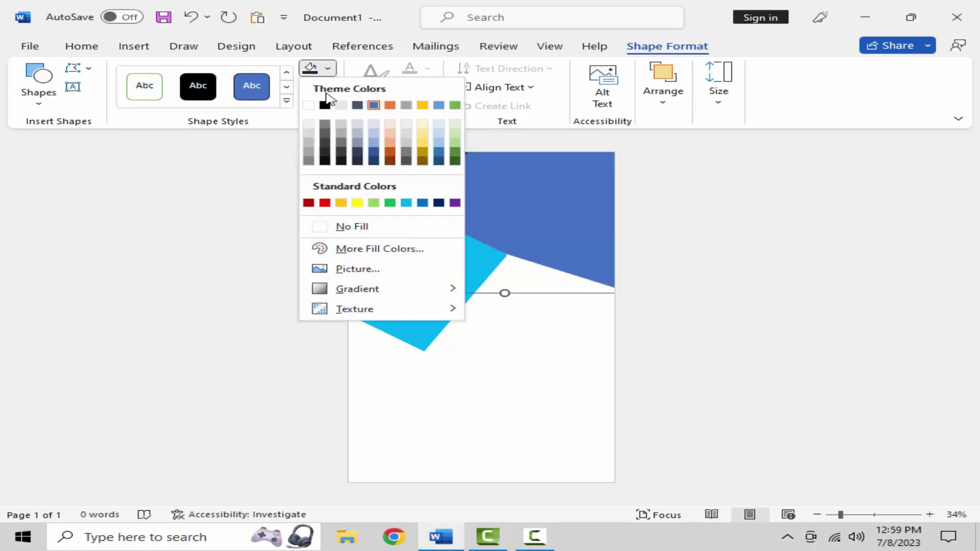
click(345, 273)
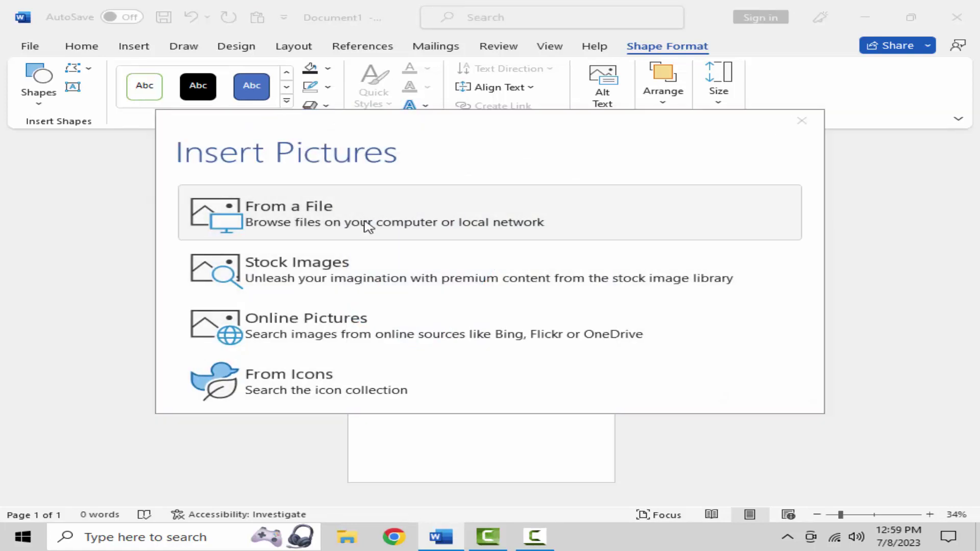
click(366, 221)
double_click(505, 171)
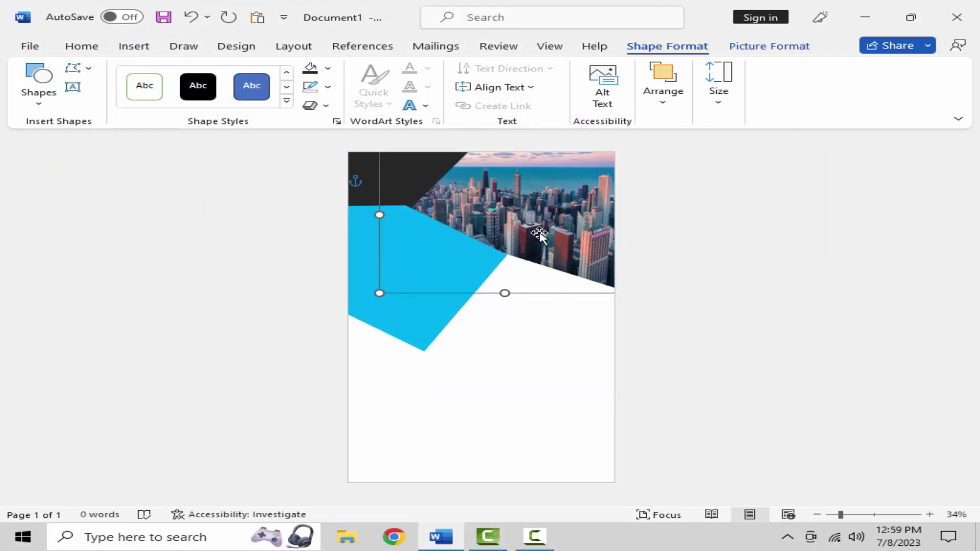
- Set the photo shape's outline colour to light blue
click(327, 69)
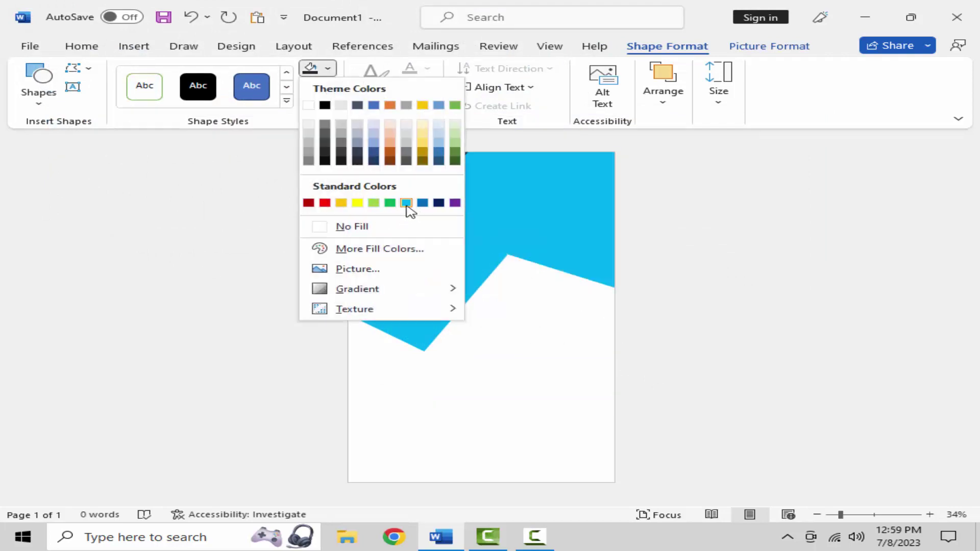
click(327, 69)
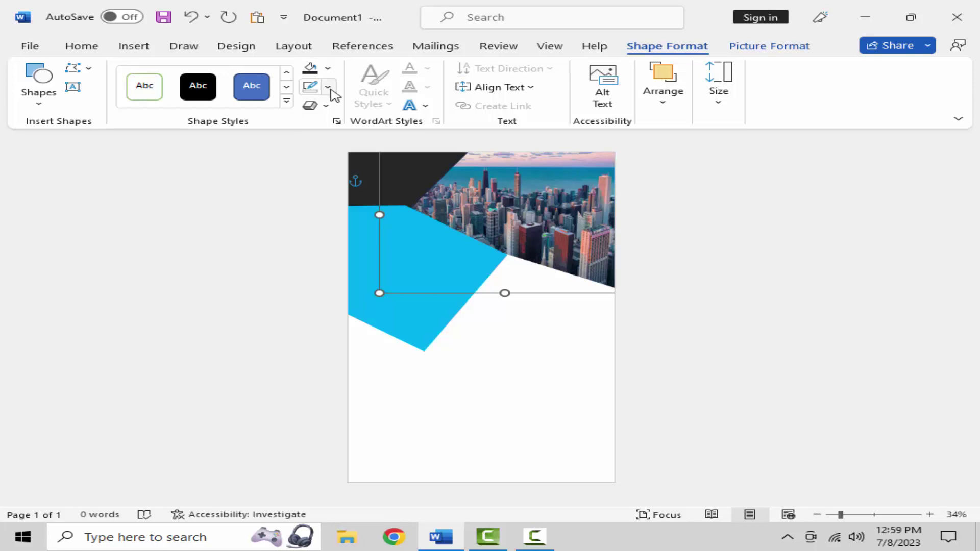
click(327, 87)
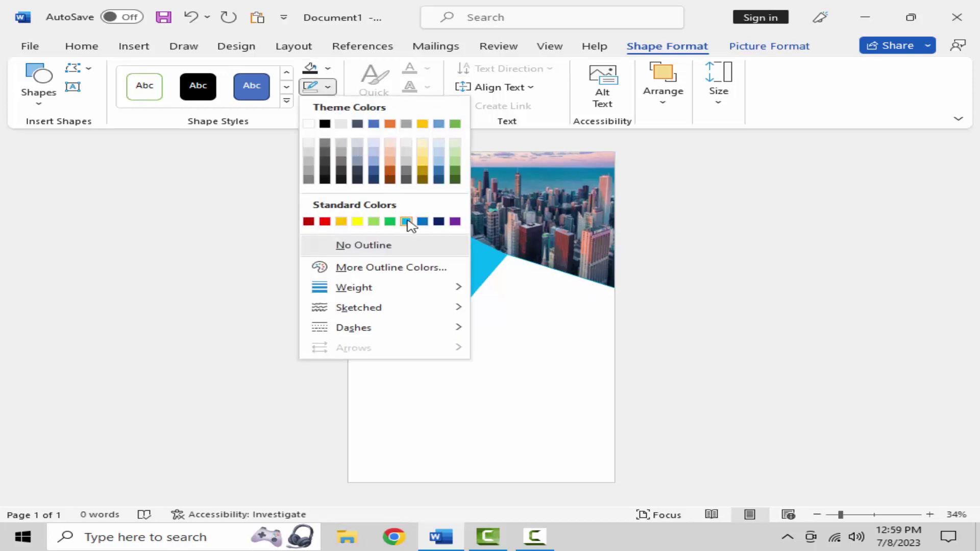
click(407, 223)
click(356, 181)
right_click(332, 90)
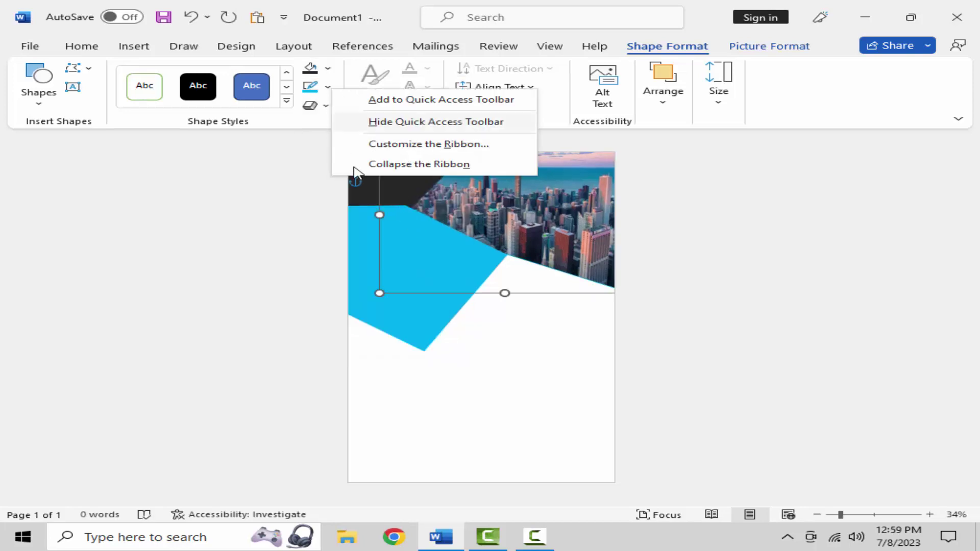
key(Escape)
- Apply a thicker outline weight and delete the stray line shape
click(319, 86)
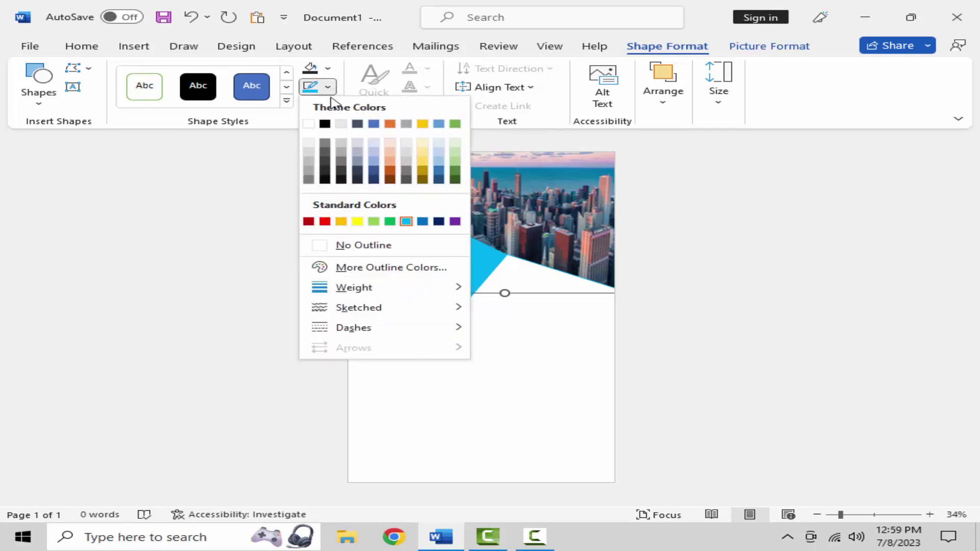
mouse_move(353, 287)
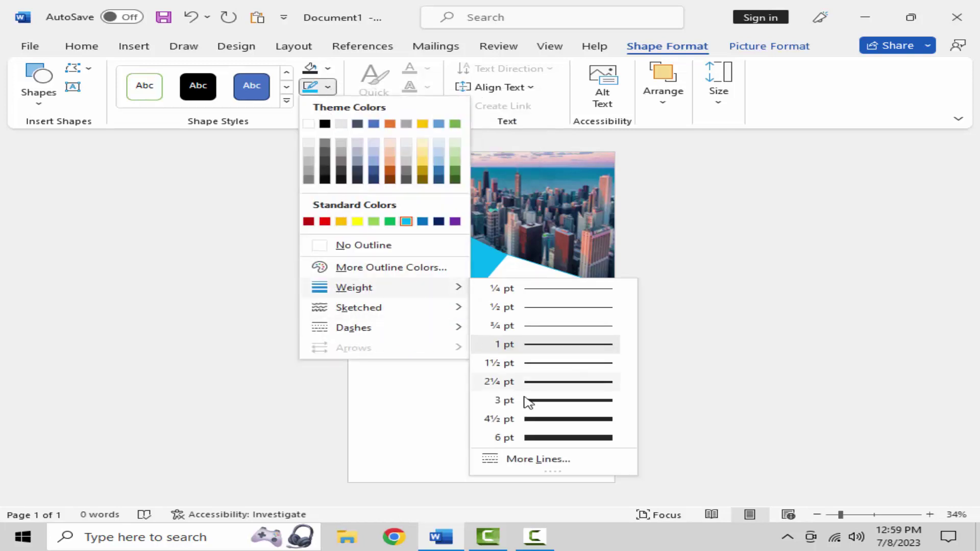
click(555, 407)
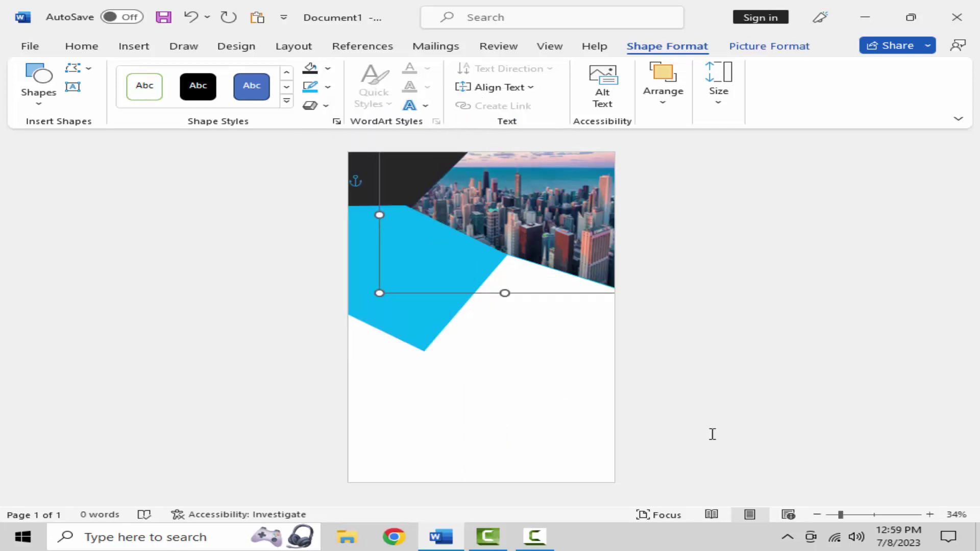
key(Delete)
click(183, 47)
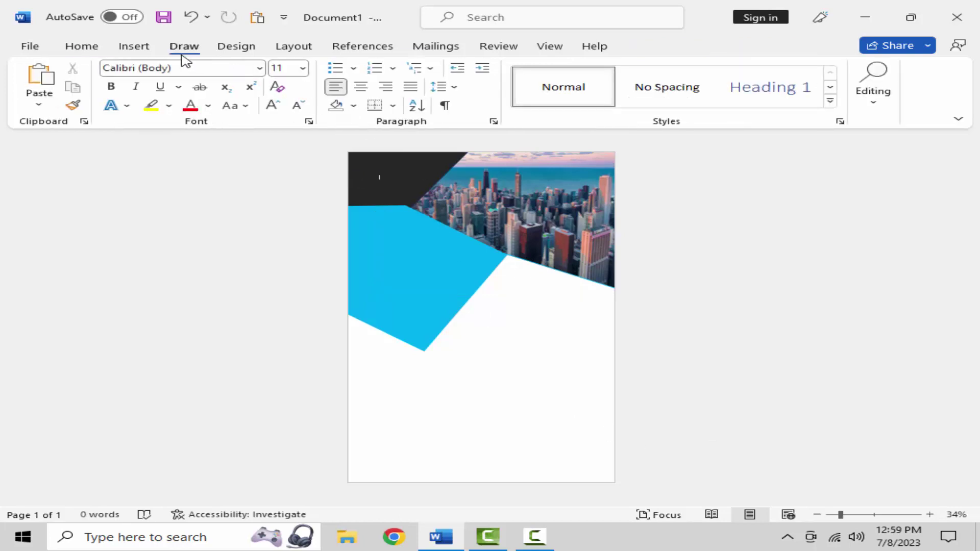
- Draw a new triangle near the bottom of the page
click(134, 47)
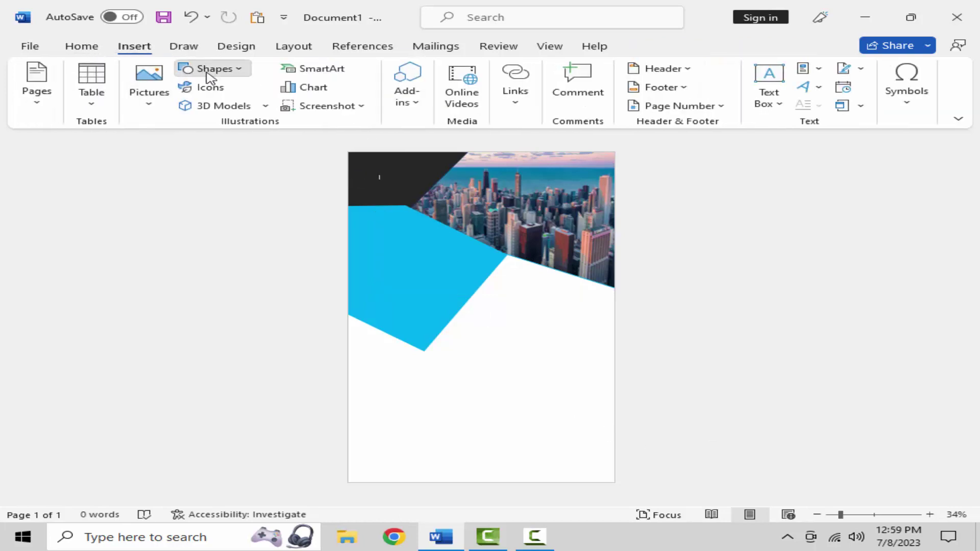
click(207, 72)
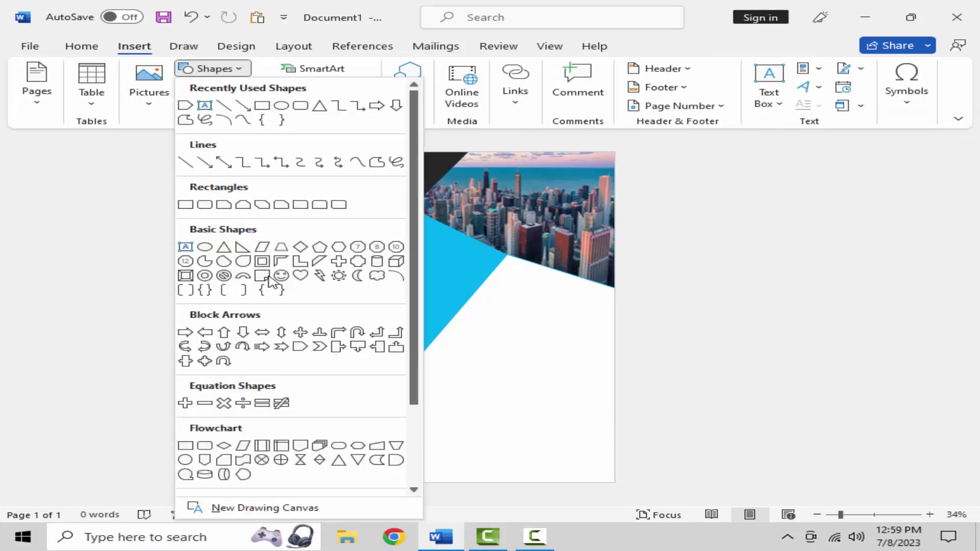
click(339, 460)
drag(484, 396, 705, 520)
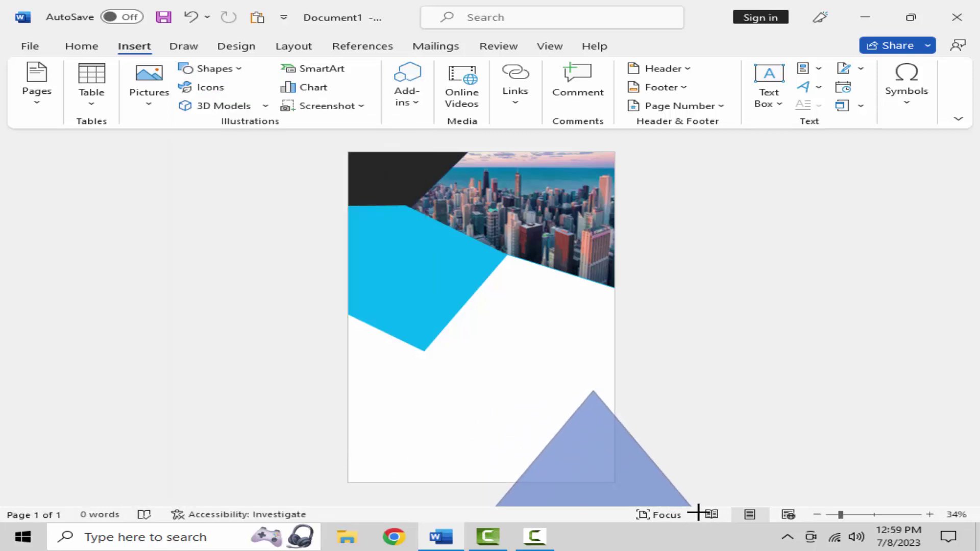
drag(705, 520, 682, 475)
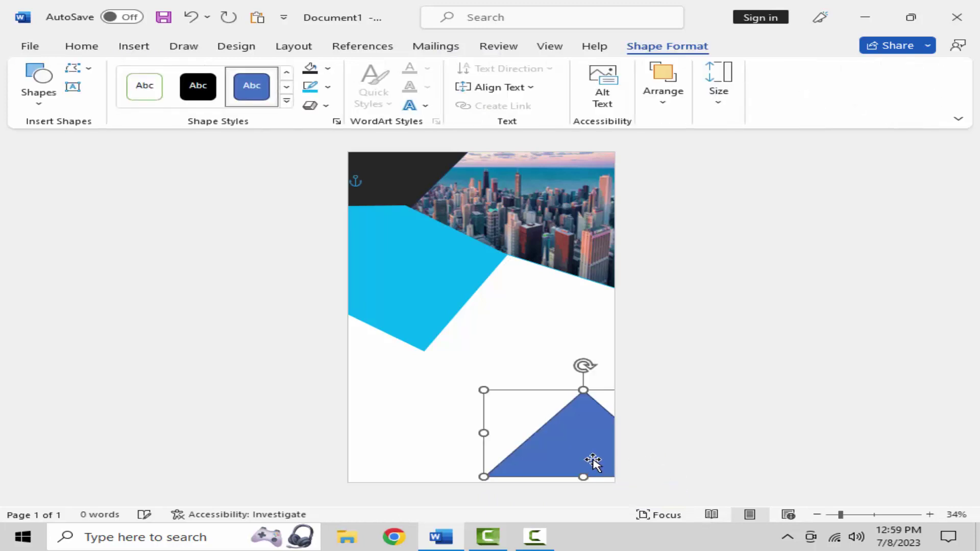
- Widen the triangle to the right page edge and settle it in the lower-right corner
drag(590, 464, 562, 507)
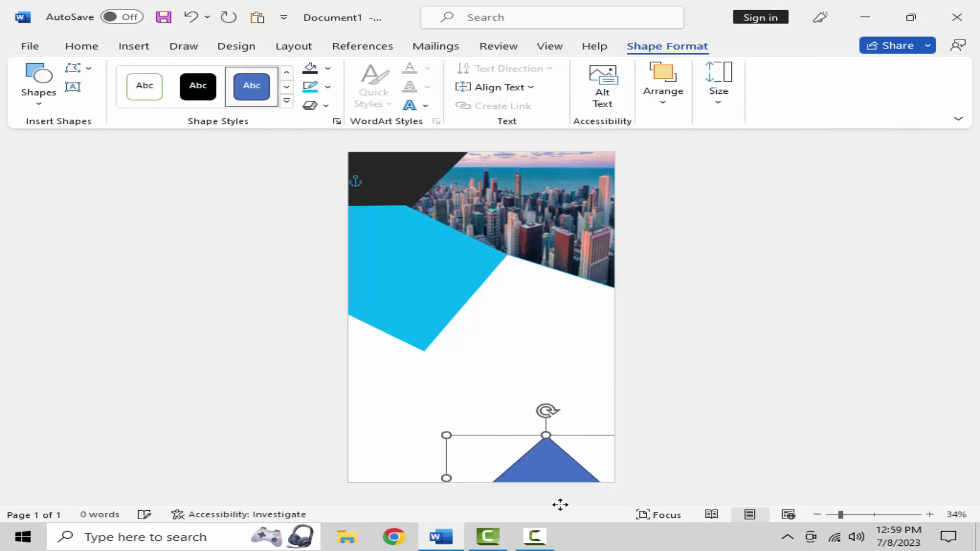
drag(560, 505, 466, 464)
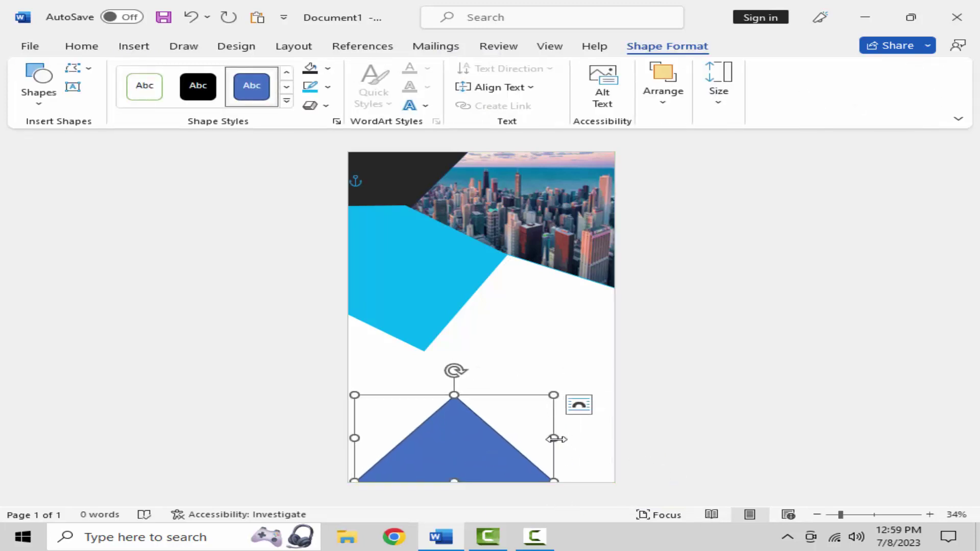
drag(571, 438, 626, 444)
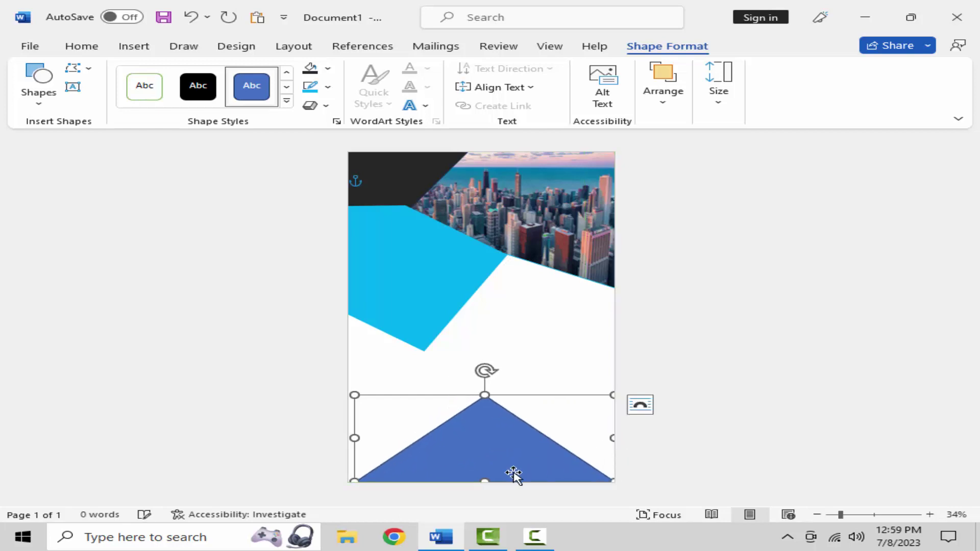
drag(514, 477, 551, 507)
drag(615, 507, 665, 509)
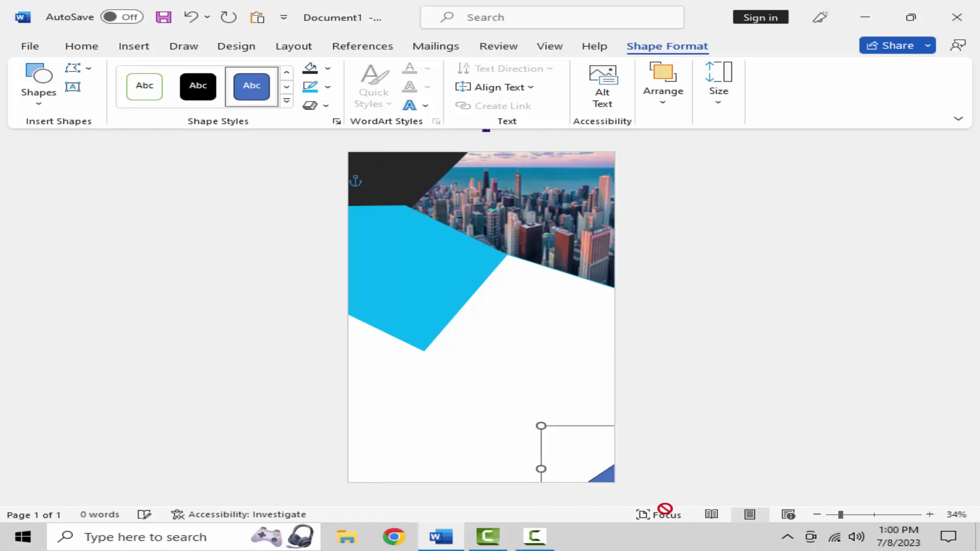
mouse_move(558, 511)
mouse_down()
mouse_move(631, 505)
mouse_move(543, 480)
mouse_up()
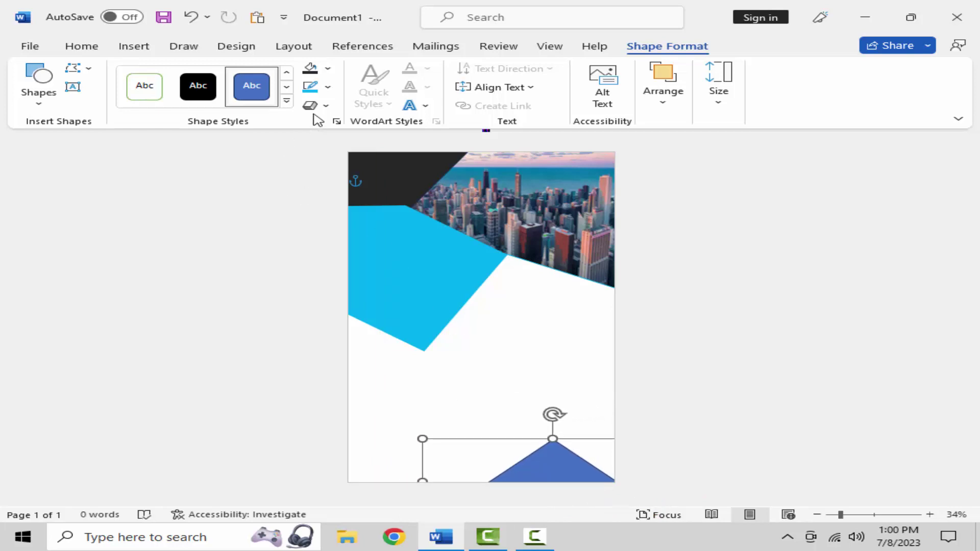
- Give the bottom triangle No Outline and a Light Blue fill
click(327, 87)
mouse_move(354, 287)
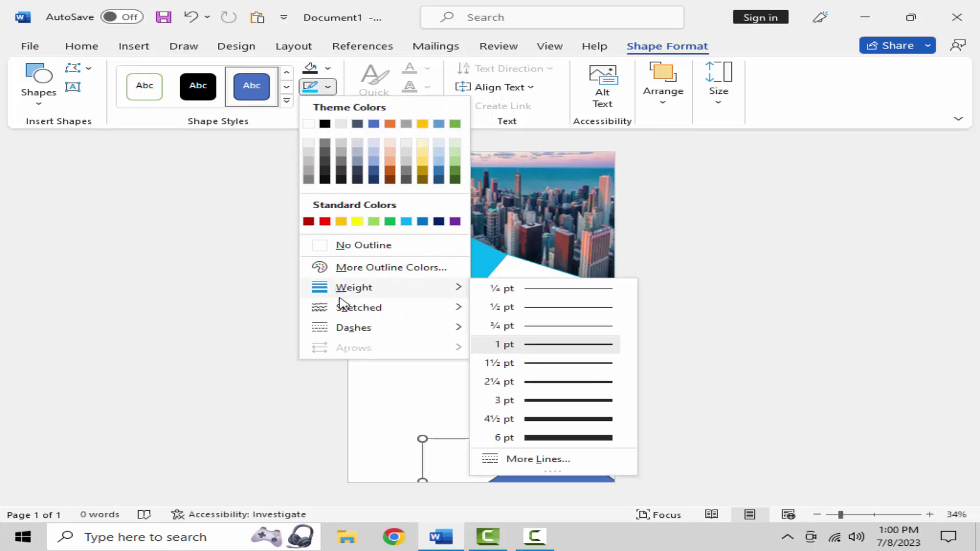
click(357, 248)
click(327, 68)
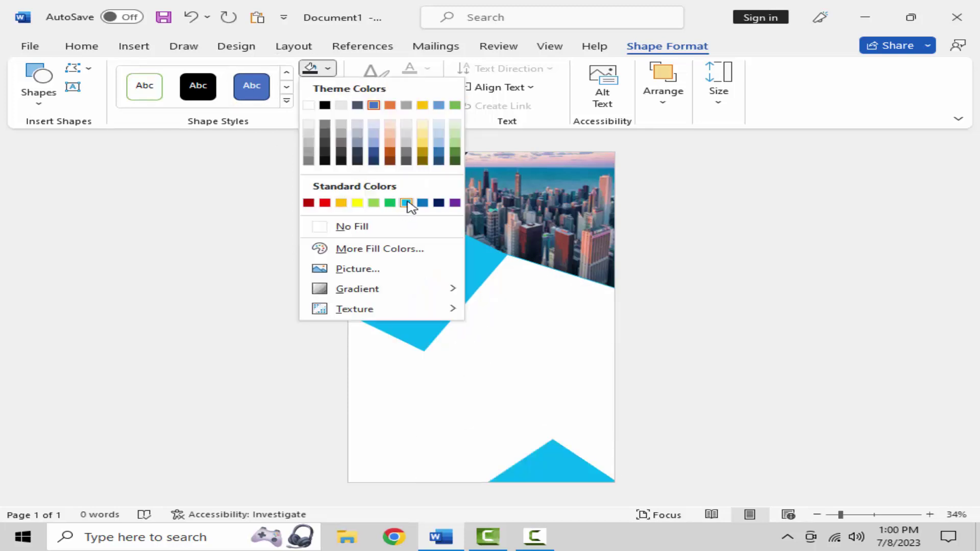
click(411, 202)
- Copy the cyan triangle and paste a duplicate onto the page
right_click(562, 461)
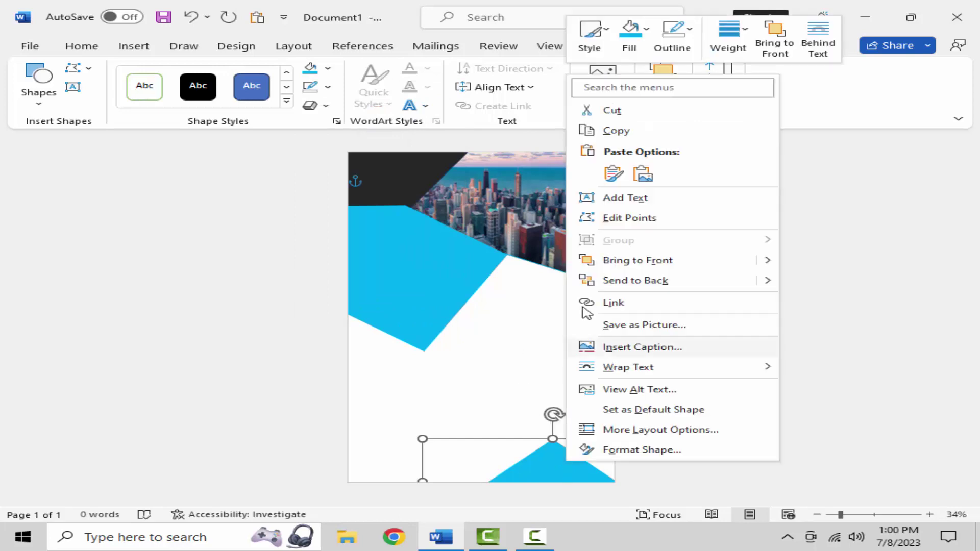
click(586, 129)
right_click(573, 317)
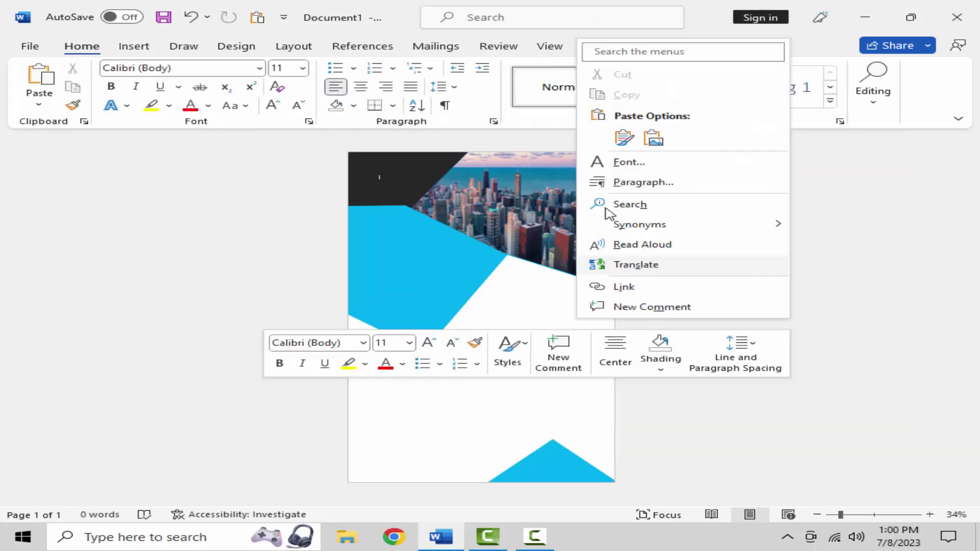
click(624, 138)
- Move the pasted triangle onto the page and fill it dark grey
drag(477, 269, 494, 432)
click(633, 49)
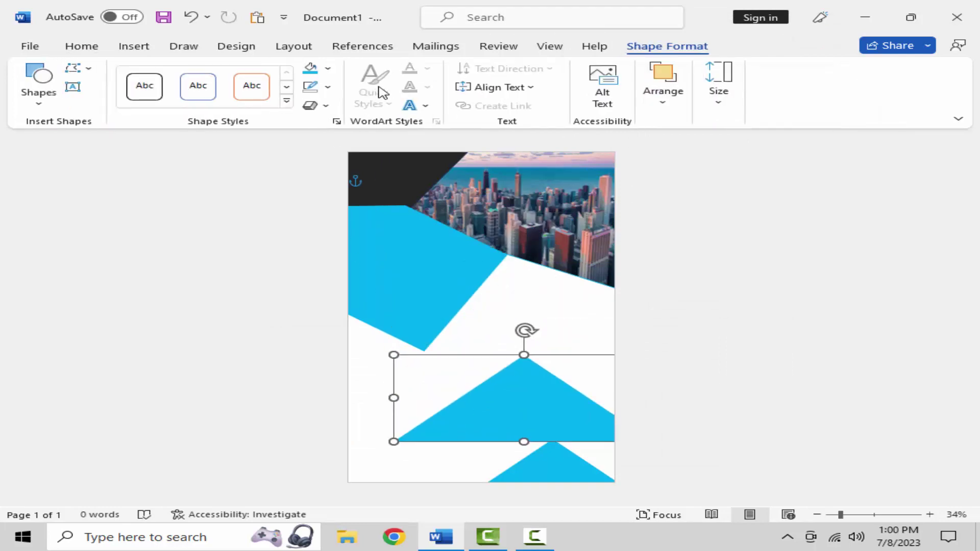
click(328, 69)
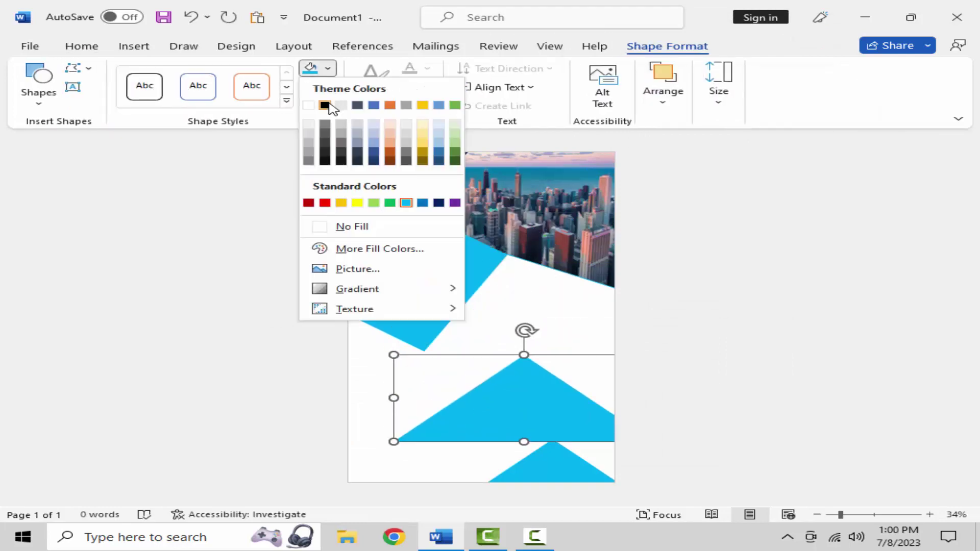
click(326, 154)
- Send the dark triangle behind the cyan one at the page bottom, offset slightly right
drag(525, 372, 517, 465)
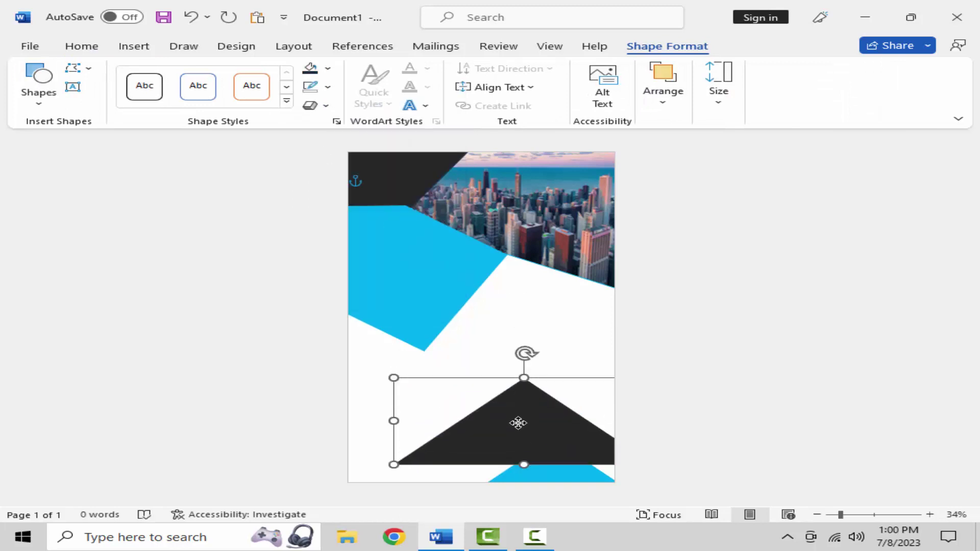
right_click(524, 464)
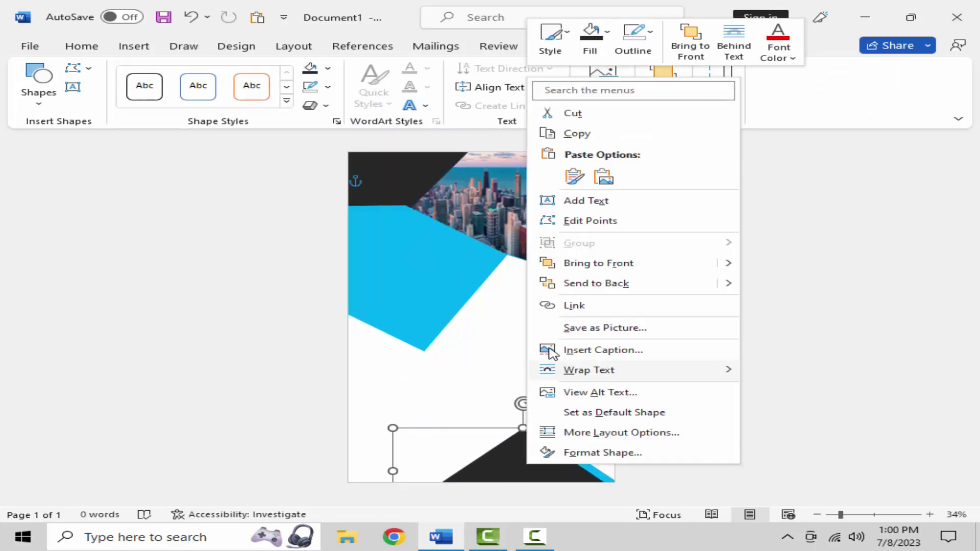
click(574, 283)
drag(513, 447, 546, 454)
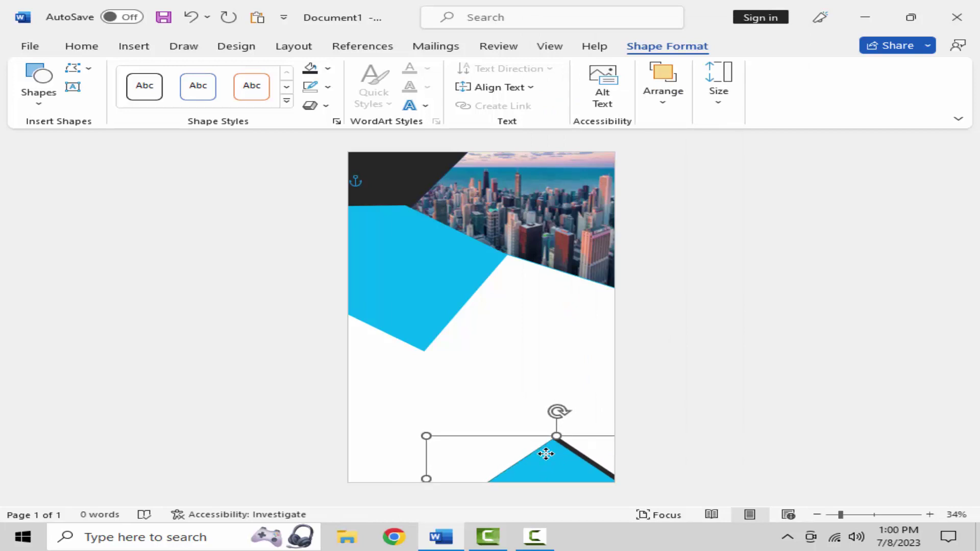
click(550, 381)
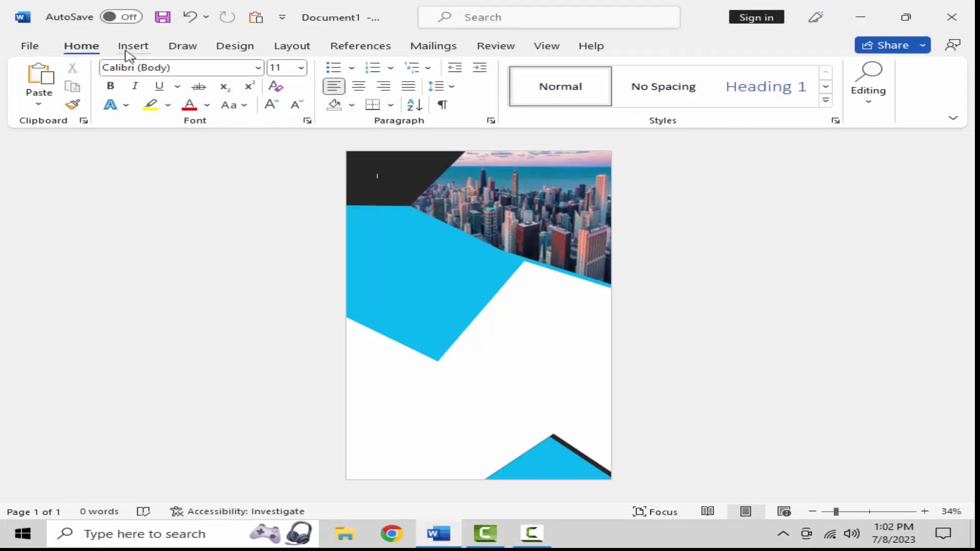
- Draw a text box in the black top-left corner and set its fill to No Fill
click(132, 47)
click(207, 71)
click(223, 106)
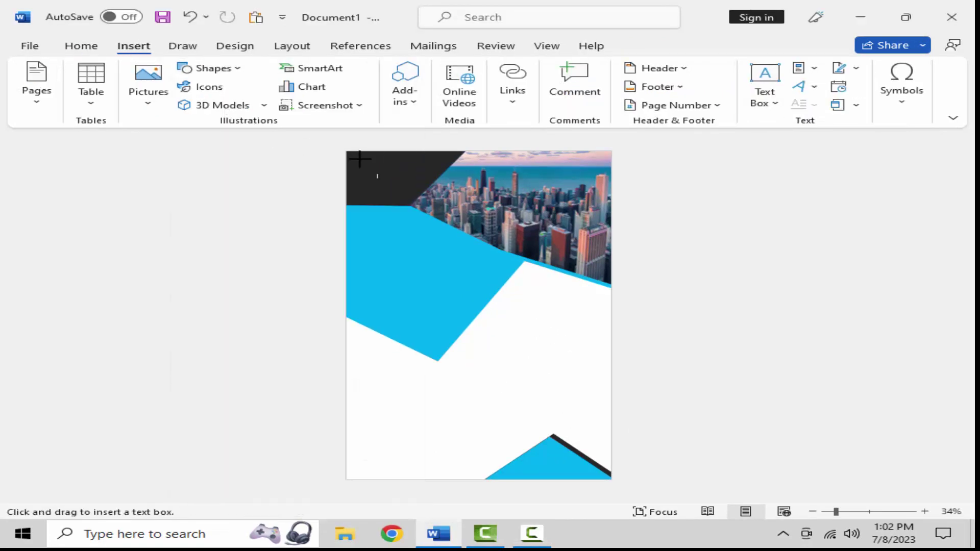
drag(355, 155, 407, 174)
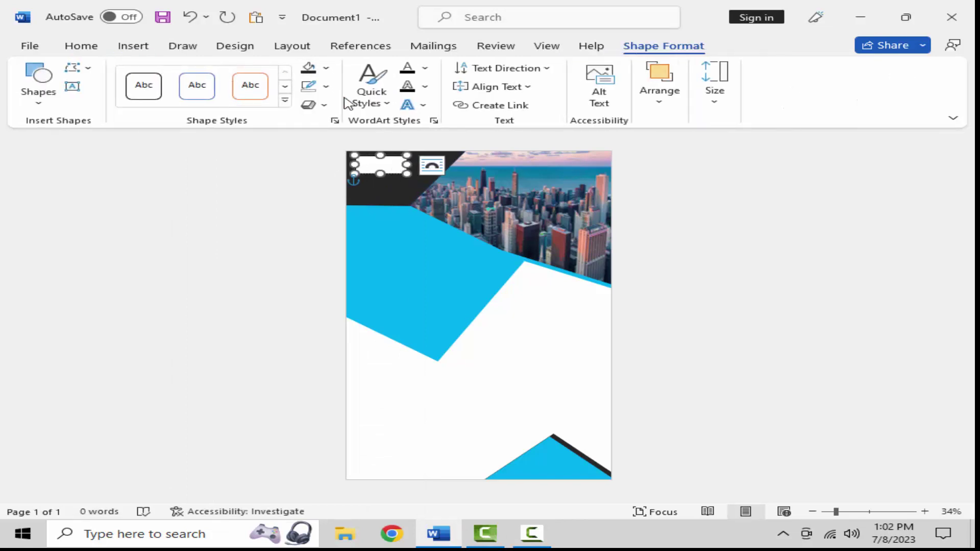
click(328, 72)
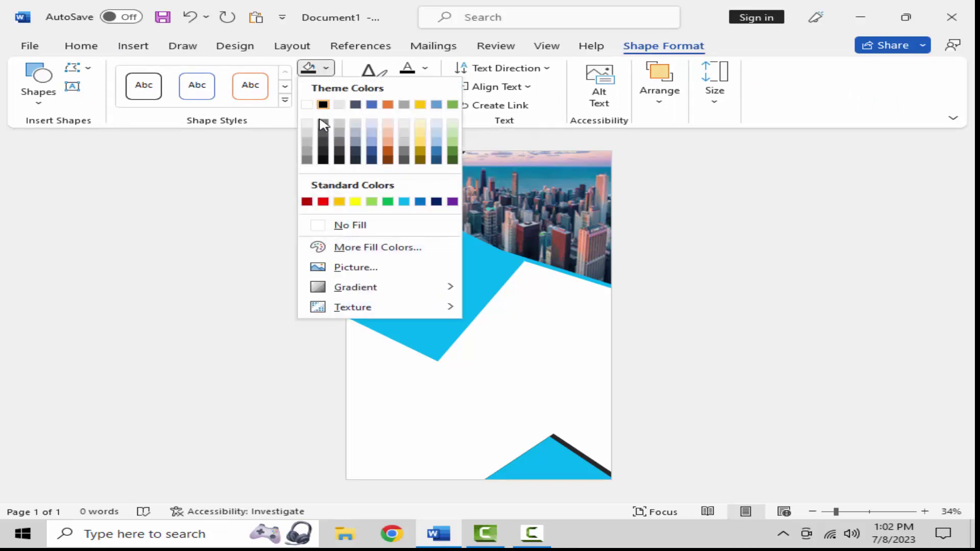
click(313, 225)
- Format the LOGO text in the corner box as white, bold, 28 pt
click(81, 46)
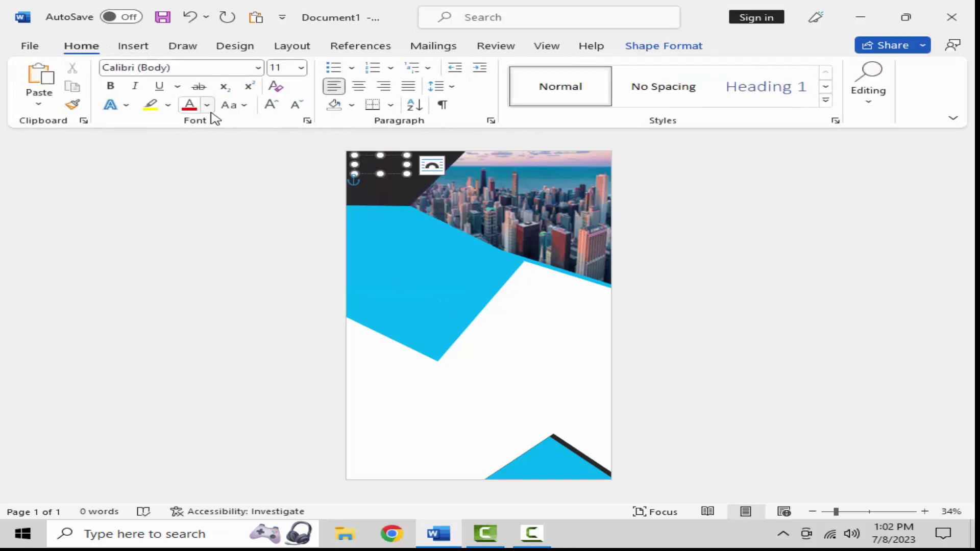
click(206, 106)
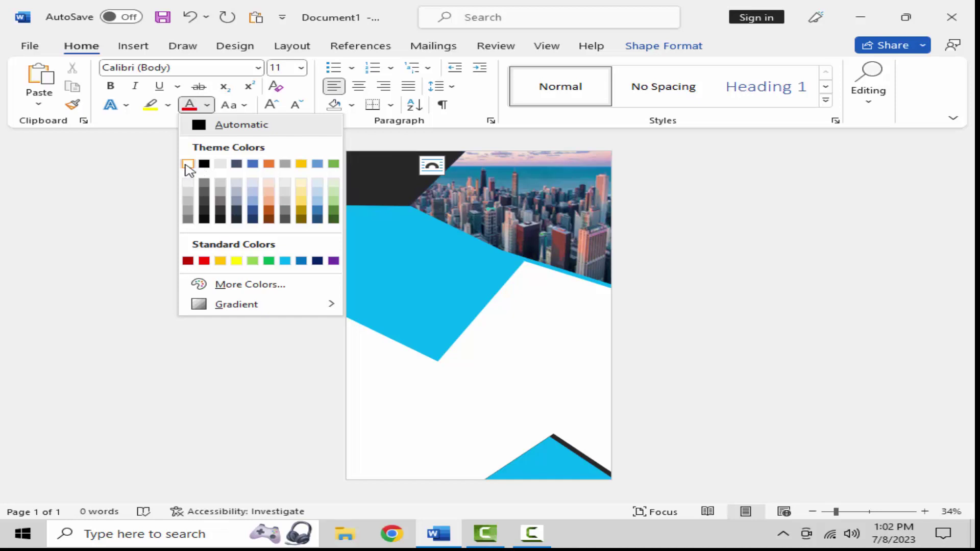
click(188, 164)
text(LOGO)
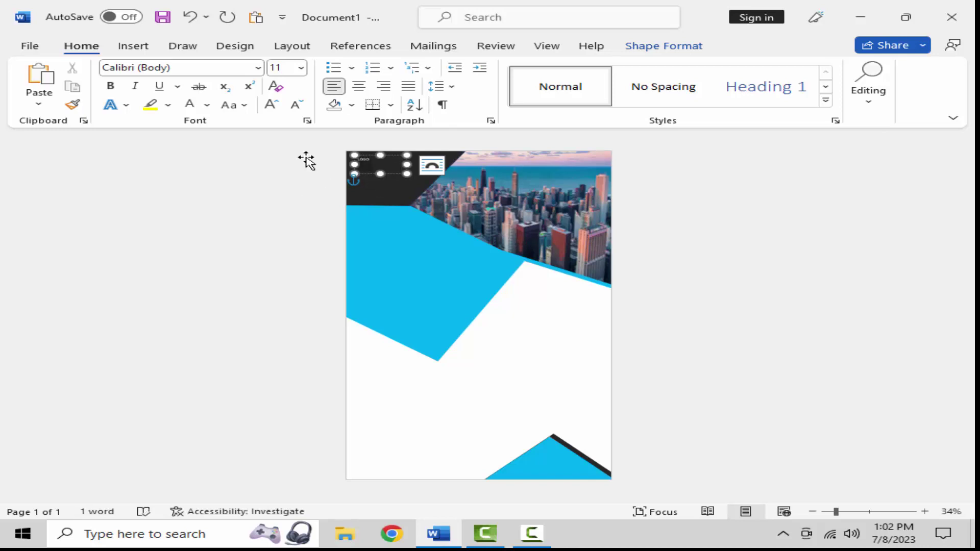
click(271, 106)
click(271, 105)
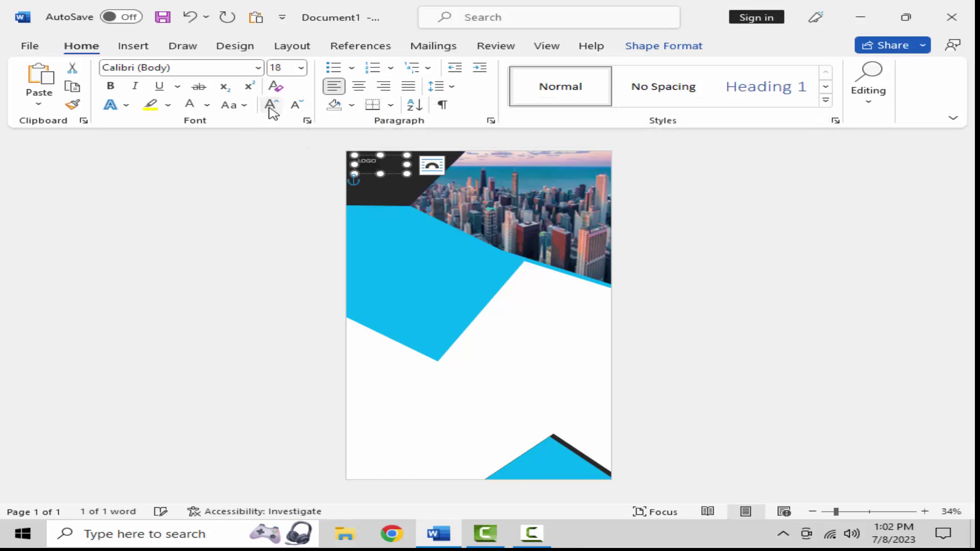
click(110, 86)
click(272, 106)
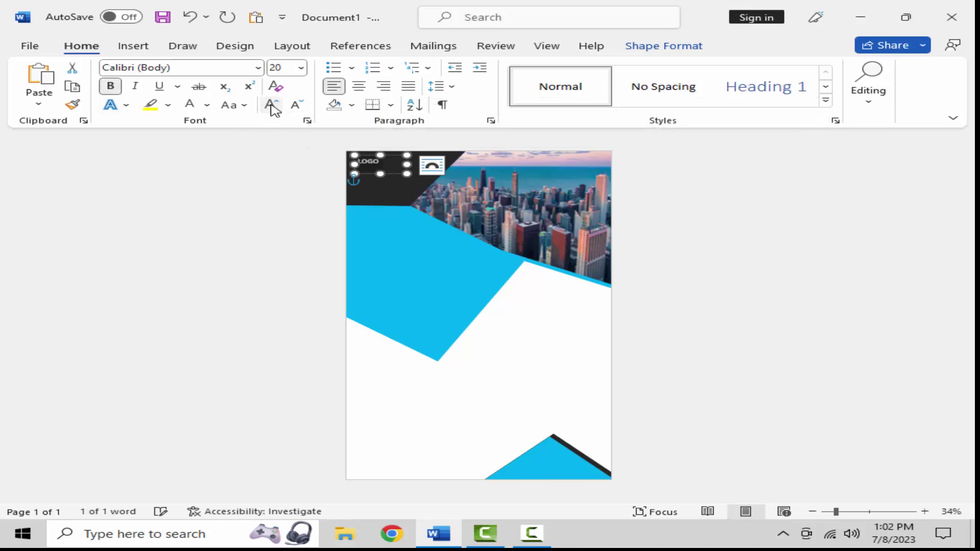
click(272, 106)
click(272, 106)
- Nudge the LOGO text box slightly to the right
drag(380, 168, 378, 161)
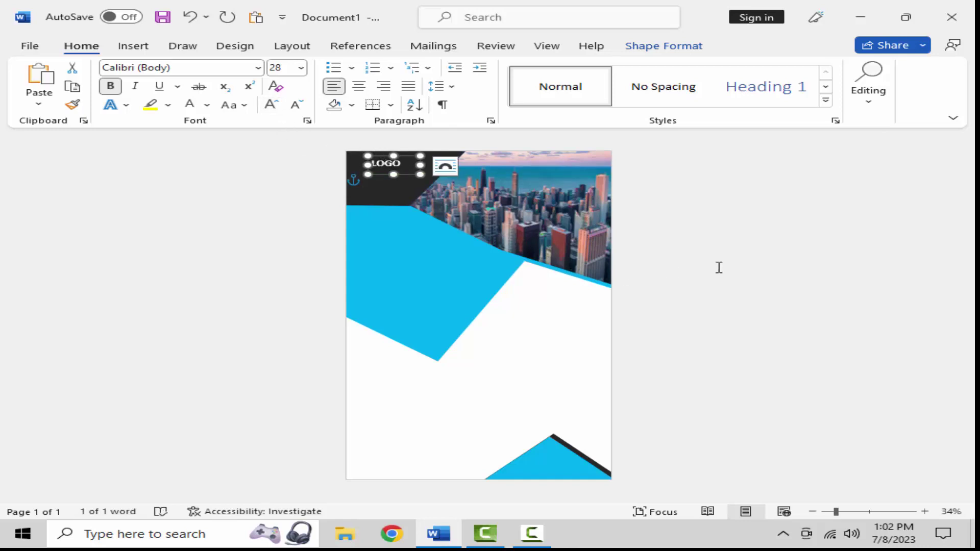
click(658, 269)
click(132, 46)
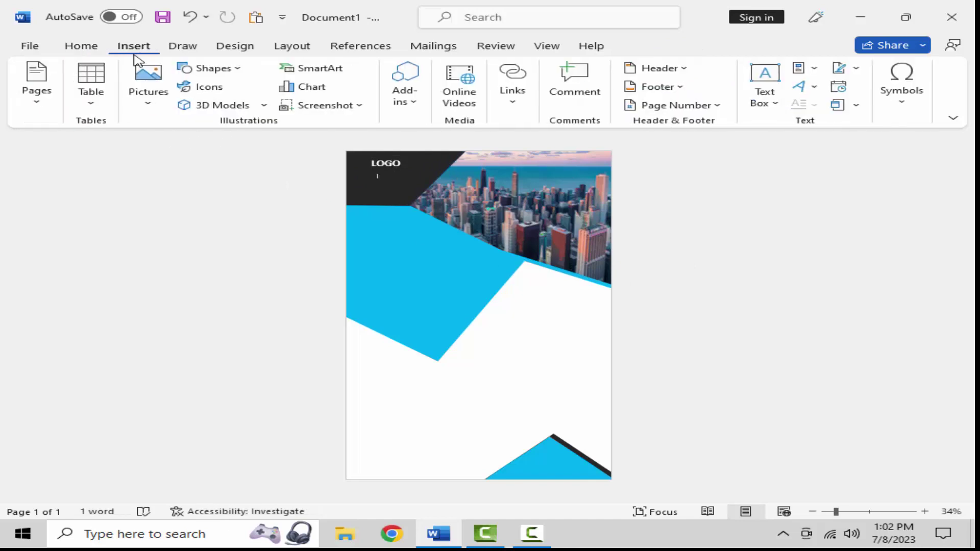
click(225, 69)
- Draw a black-filled text box with white text on the cyan area below LOGO
click(223, 104)
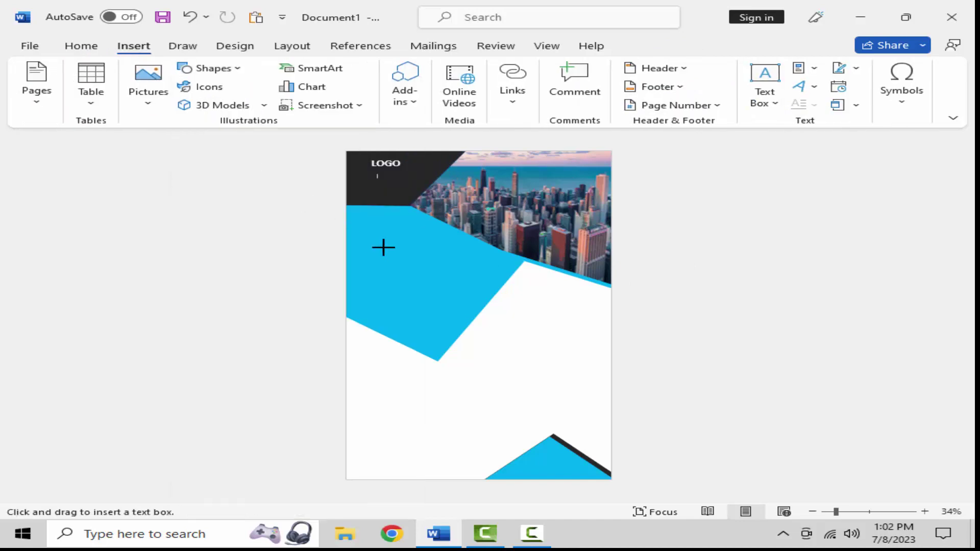
drag(361, 238, 421, 260)
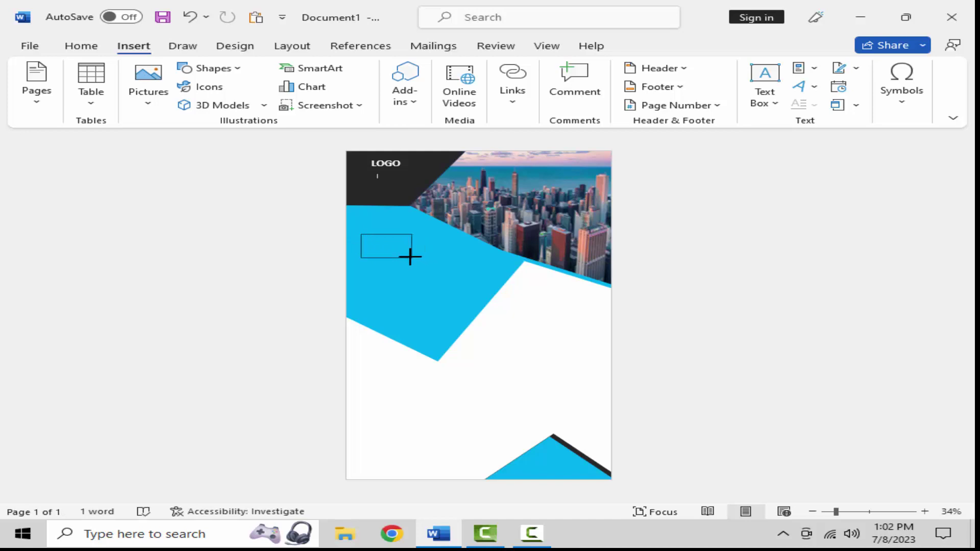
drag(421, 260, 373, 232)
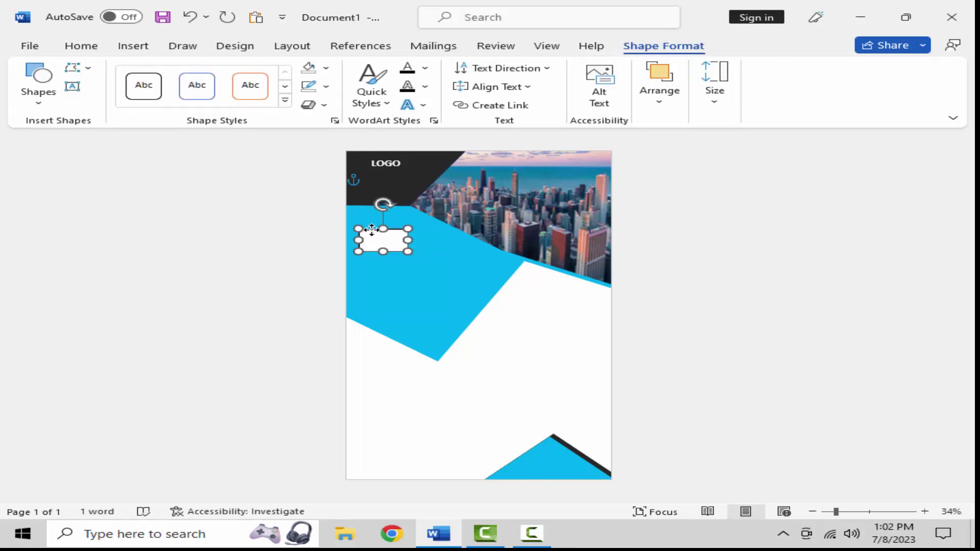
click(326, 67)
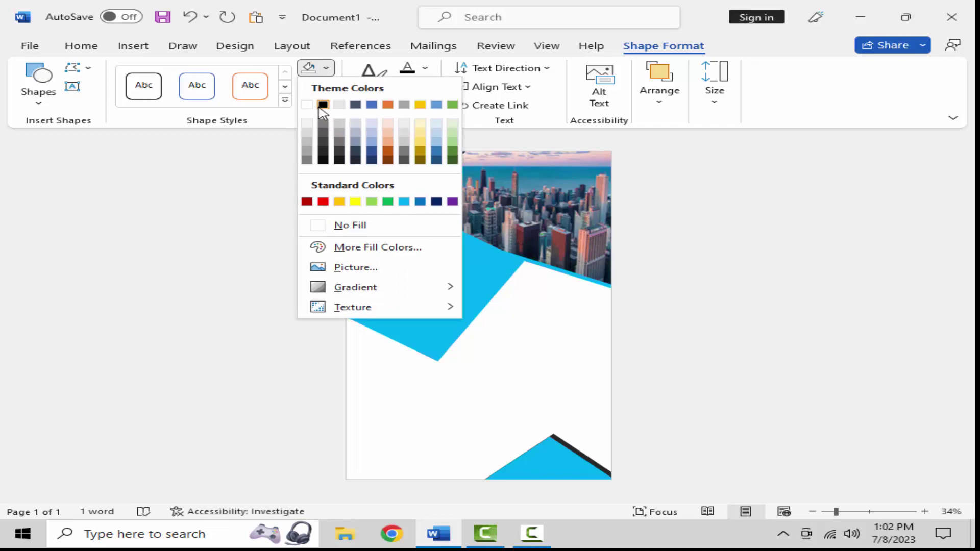
click(322, 101)
click(85, 47)
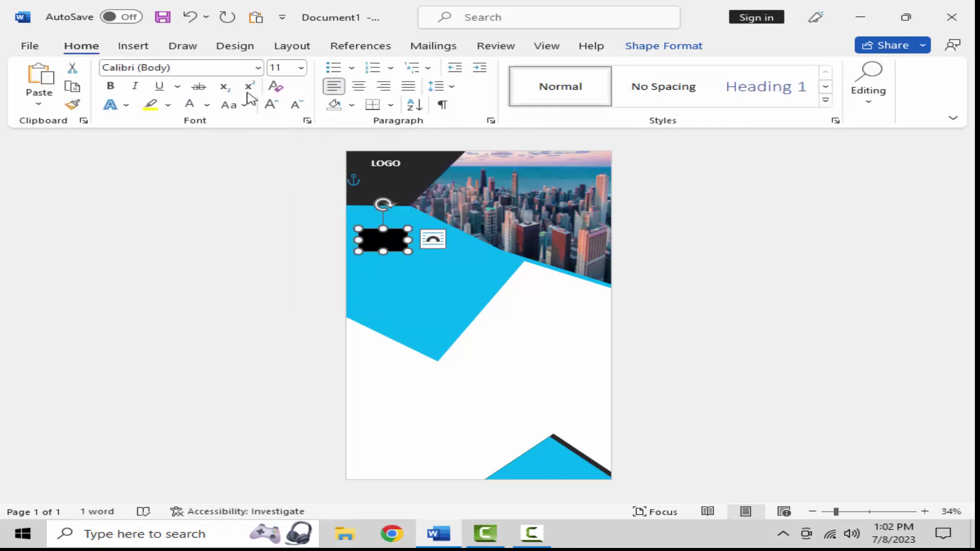
click(196, 107)
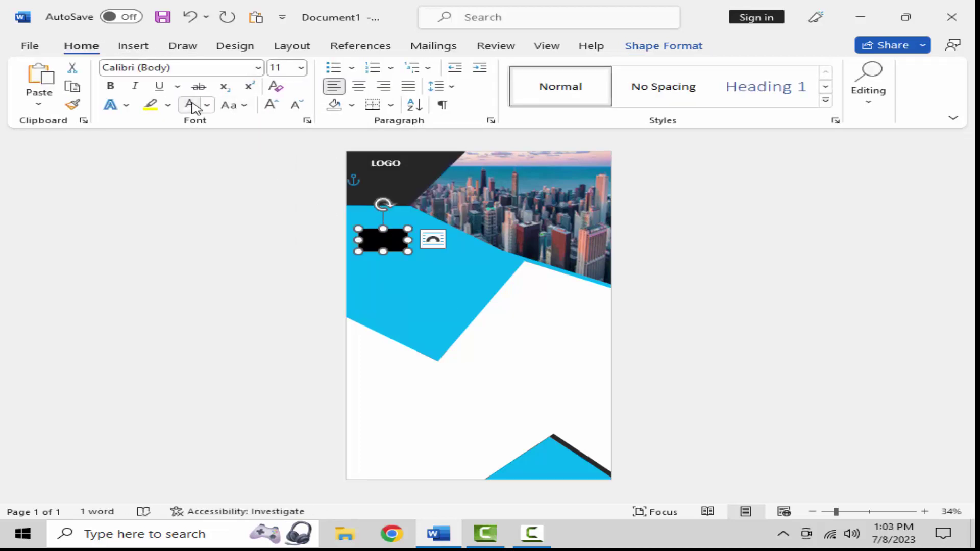
- Enter the WE ARE label and make it bold 24 pt
text(w)
key(ctrl+a)
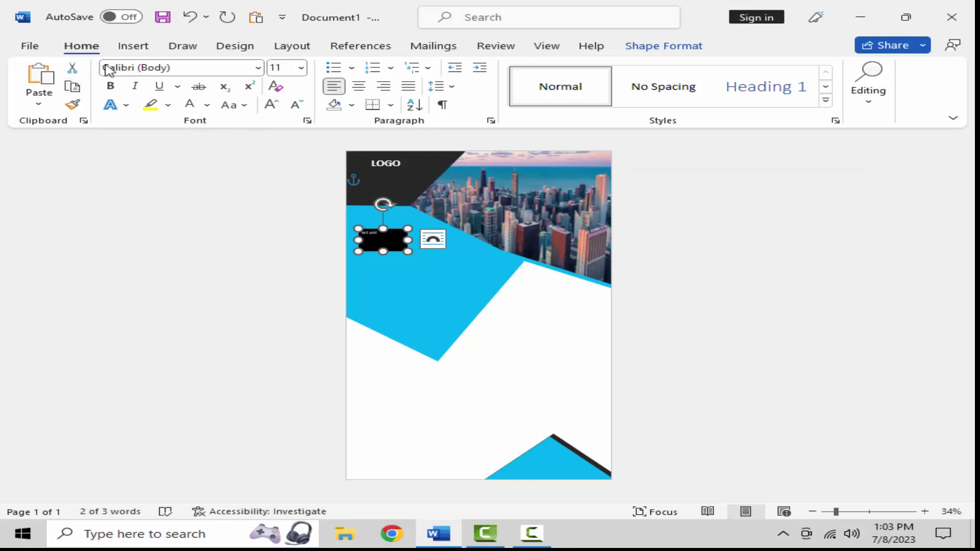
click(272, 105)
click(272, 105)
click(271, 104)
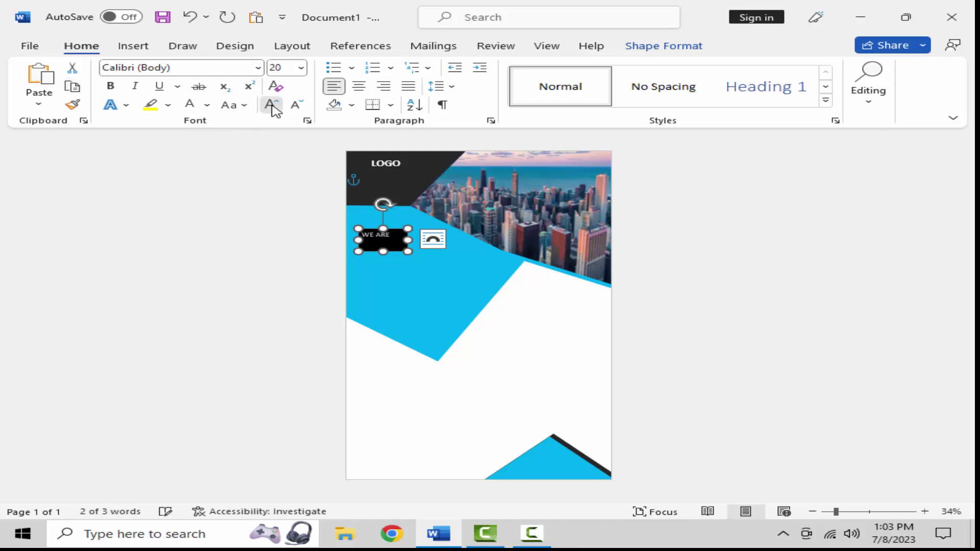
click(271, 105)
click(272, 104)
click(110, 85)
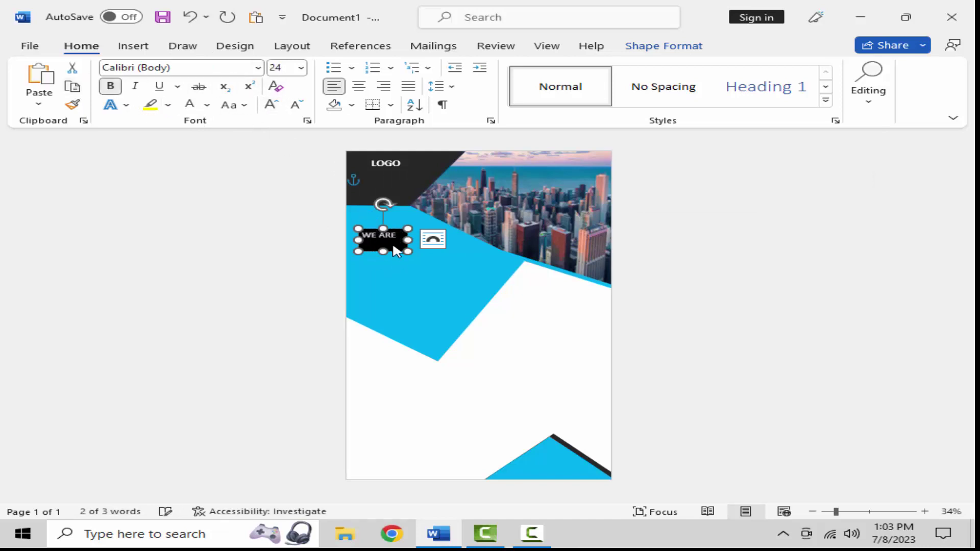
- Trim the WE ARE box to fit its text and move it up-left under the corner
drag(383, 251, 383, 243)
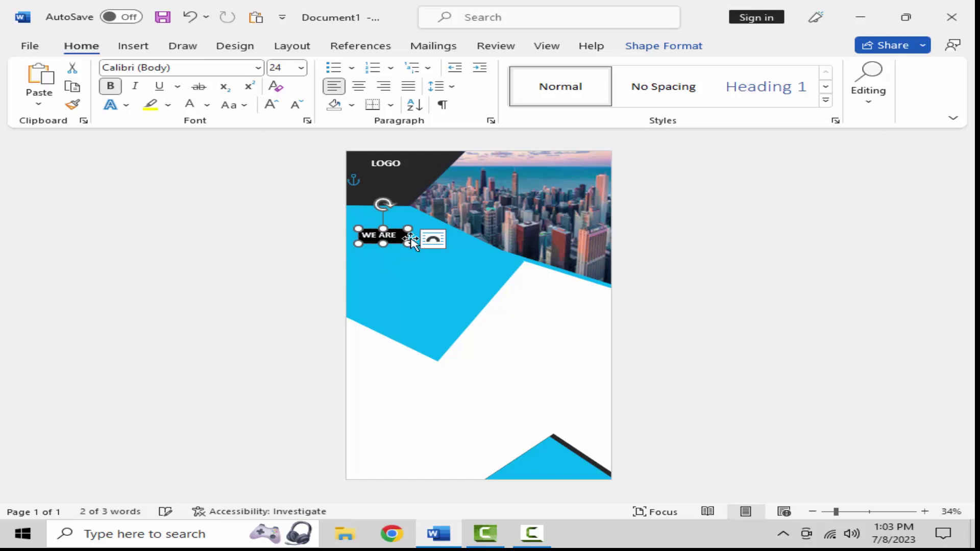
drag(408, 236, 412, 240)
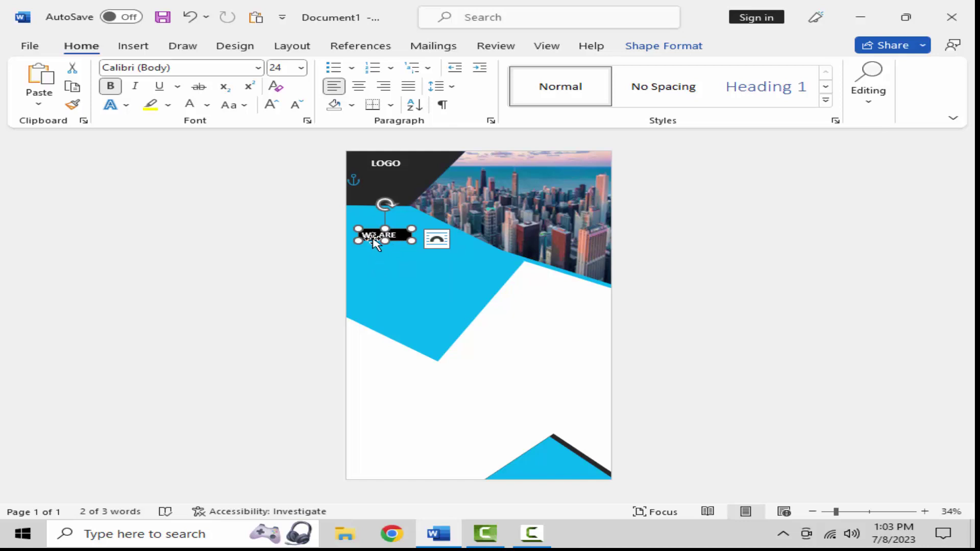
drag(371, 236, 369, 224)
click(691, 273)
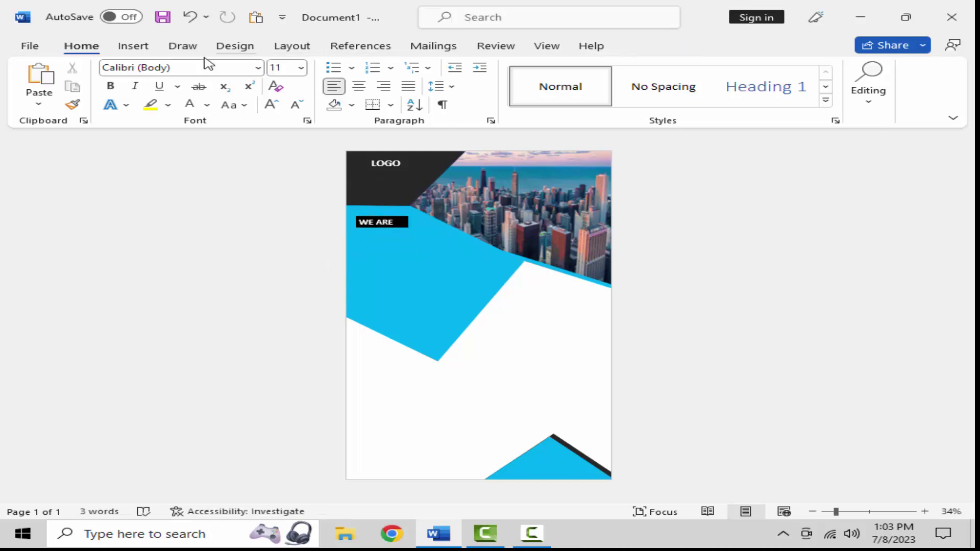
- Draw a No Fill text box on the cyan shape below WE ARE and select it
click(183, 46)
click(134, 46)
click(200, 72)
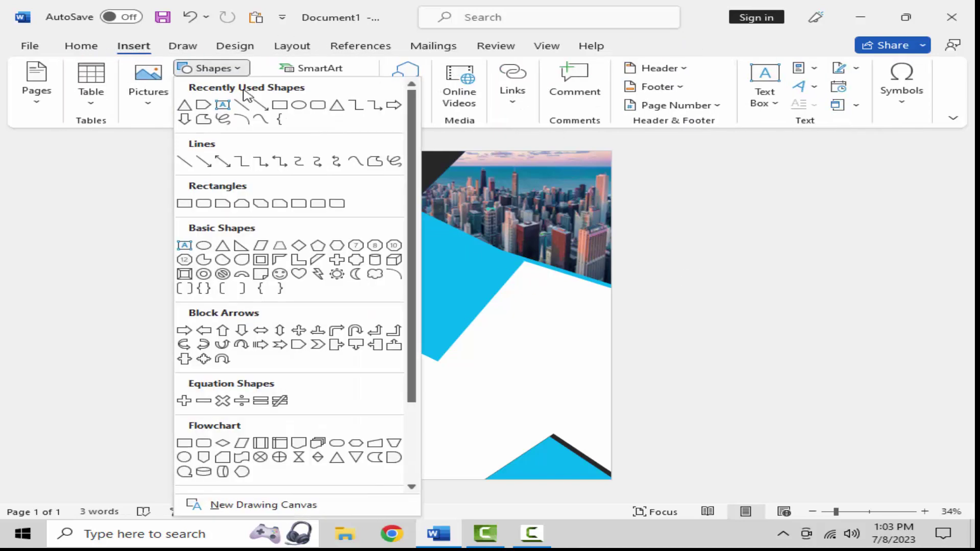
click(220, 104)
drag(364, 238, 447, 285)
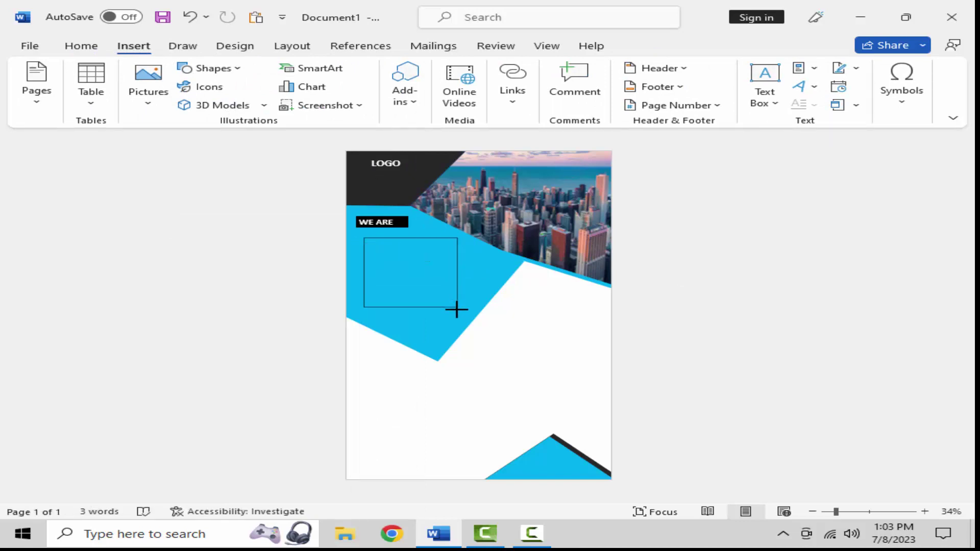
drag(447, 285, 457, 313)
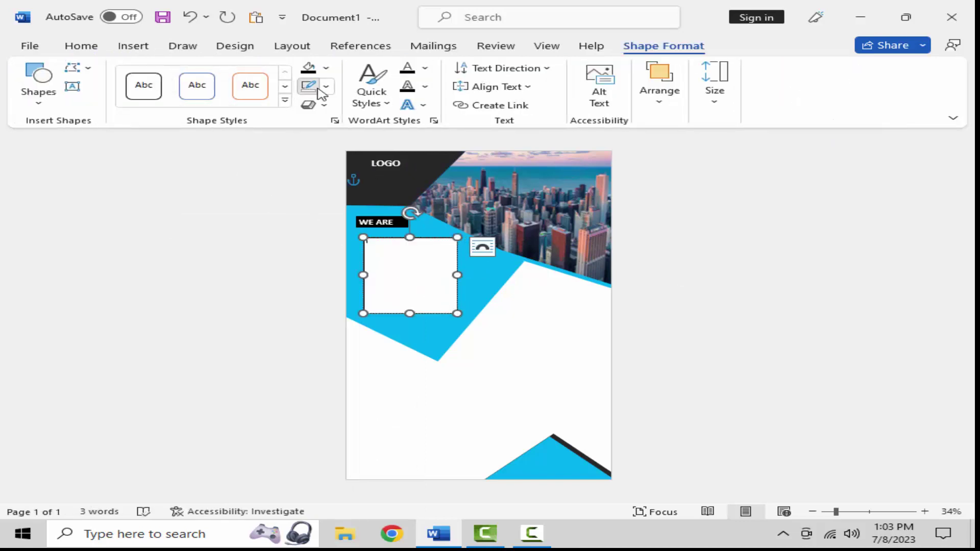
click(323, 68)
click(329, 225)
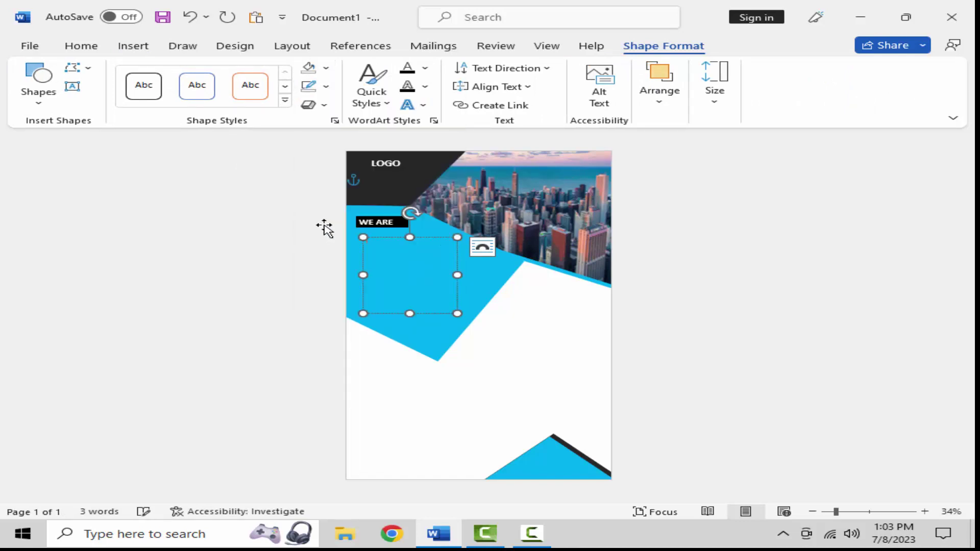
click(93, 47)
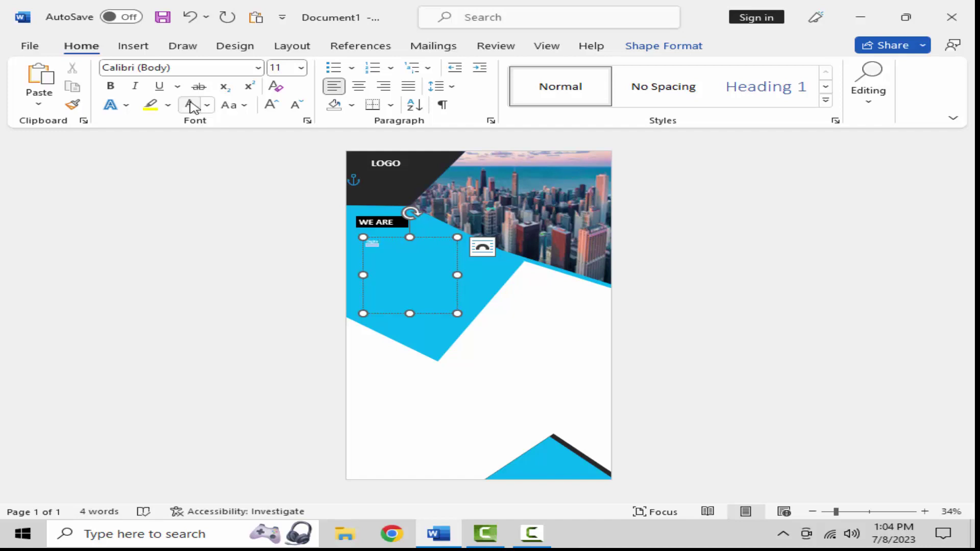
click(385, 259)
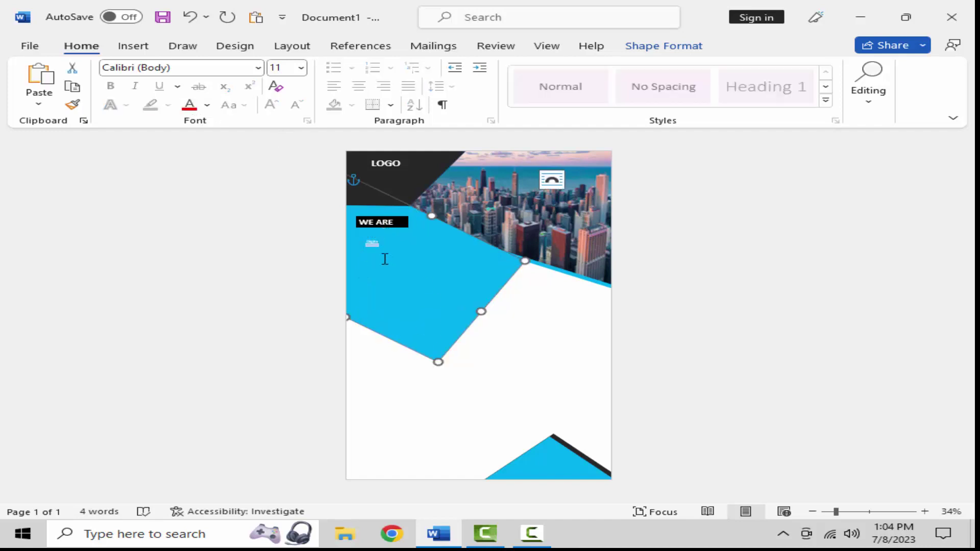
click(391, 259)
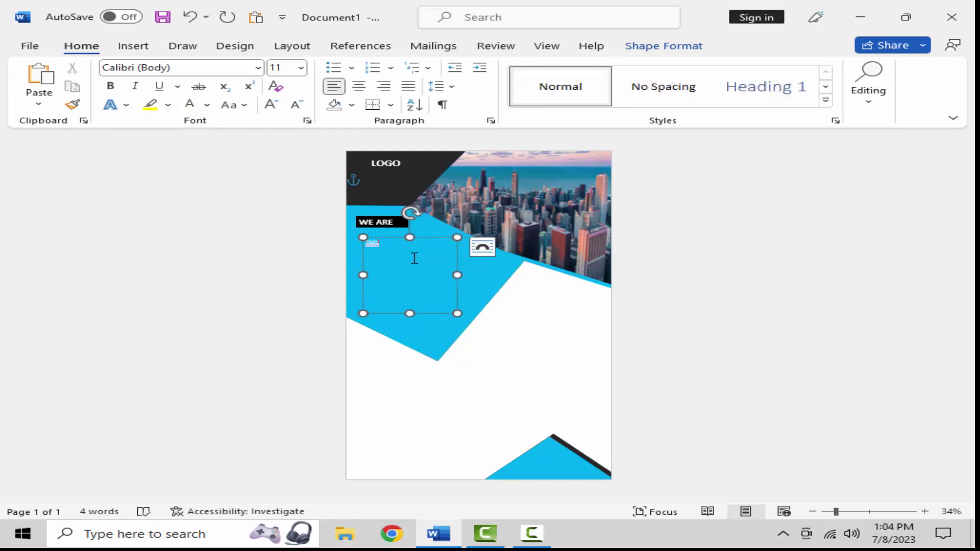
- Enlarge the box text to 48 pt and type the 'Digital Marketing' headline
double_click(395, 244)
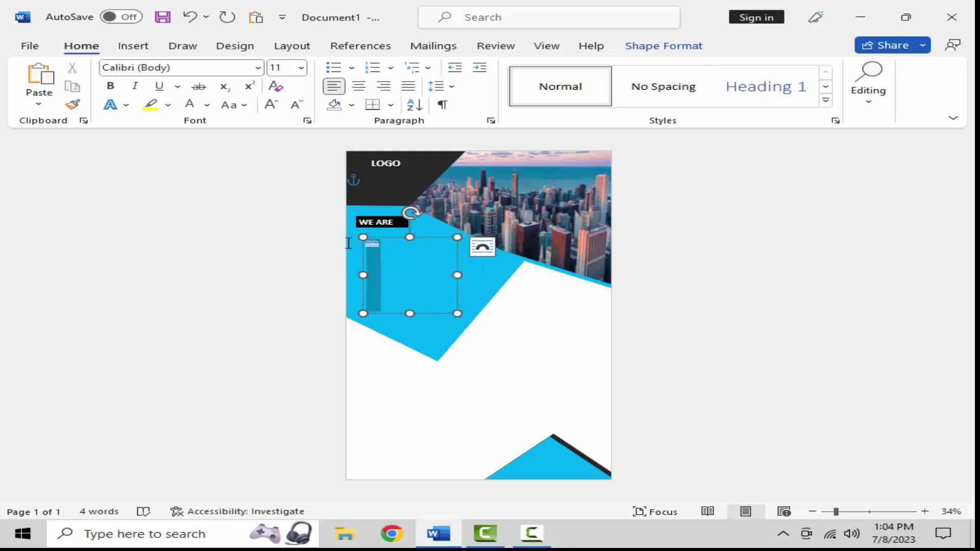
click(270, 105)
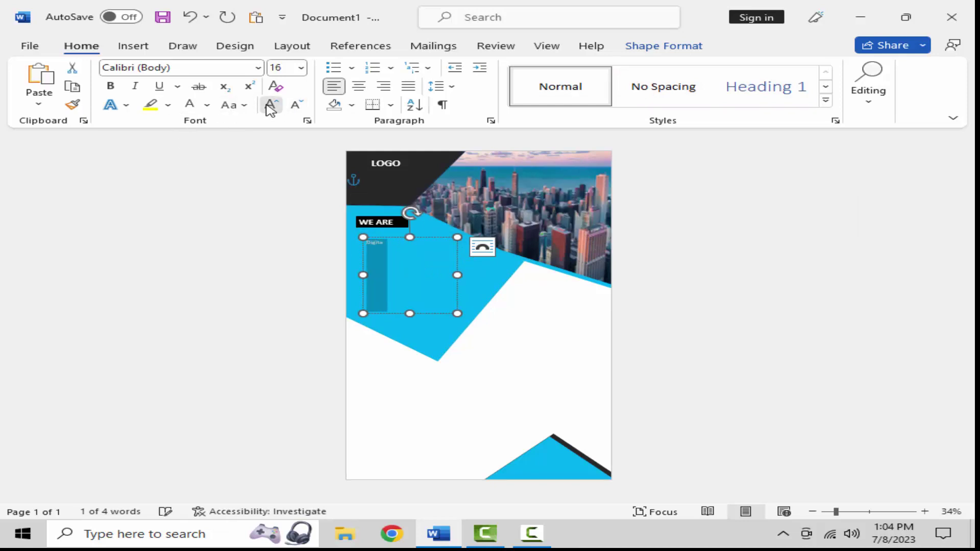
click(271, 106)
click(271, 106)
click(270, 106)
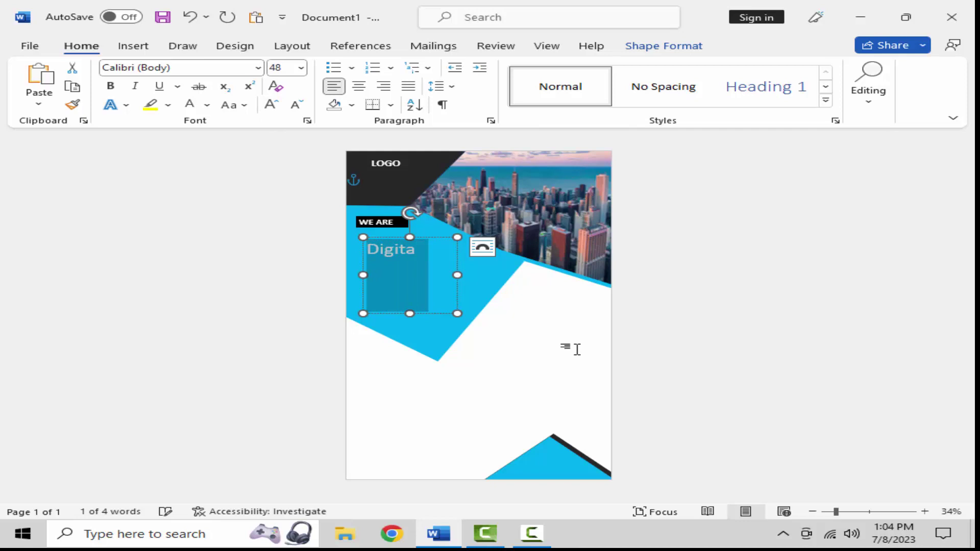
click(427, 279)
text(l )
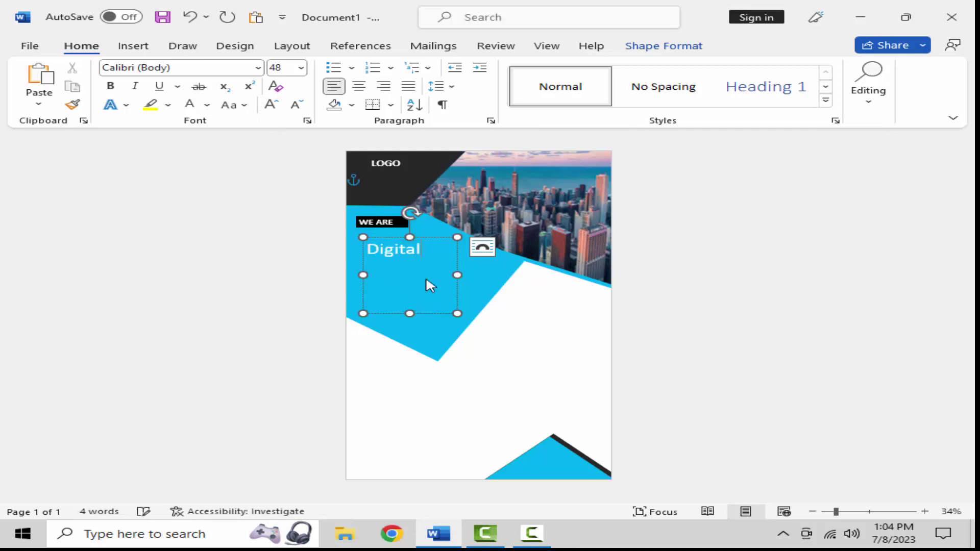
text(m)
text(ak)
key(BackSpace)
key(BackSpace)
key(BackSpace)
text(Marke)
text(ting)
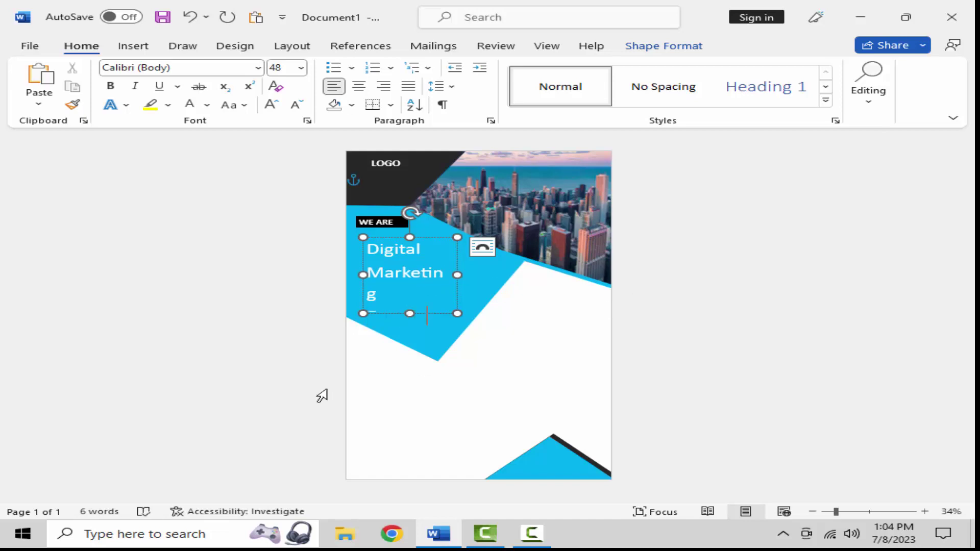
- Make 'Digital Marketing Expert' bold 48 pt and trim the box to fit it
drag(457, 314, 522, 352)
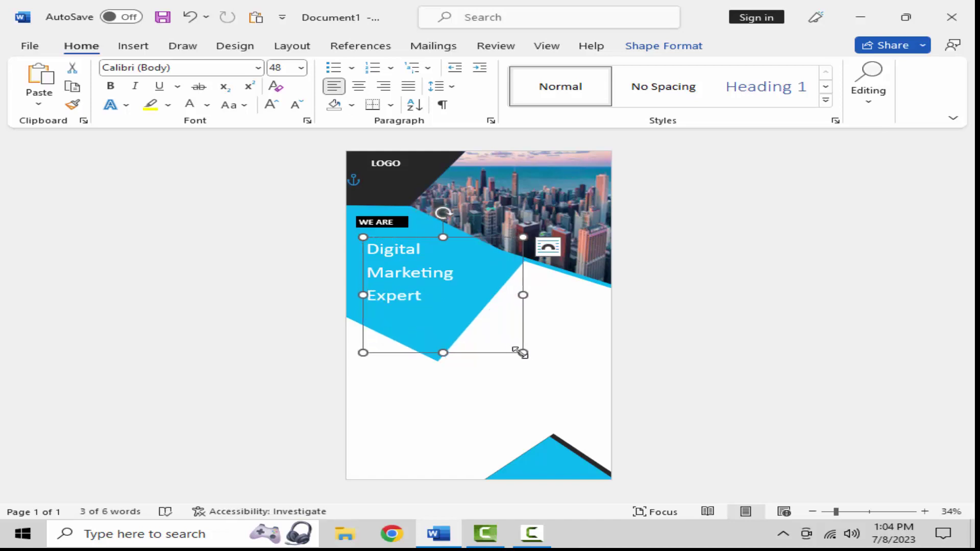
drag(428, 303, 352, 235)
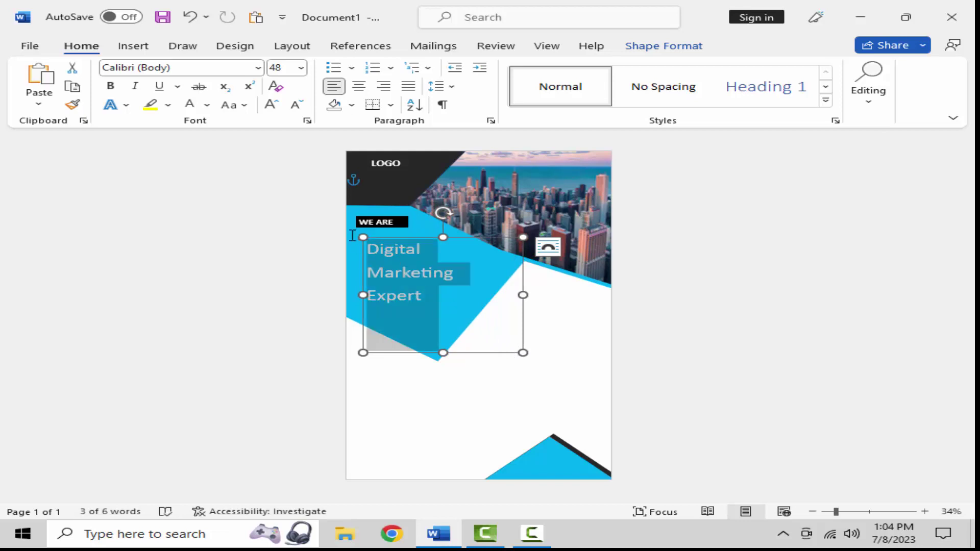
click(268, 108)
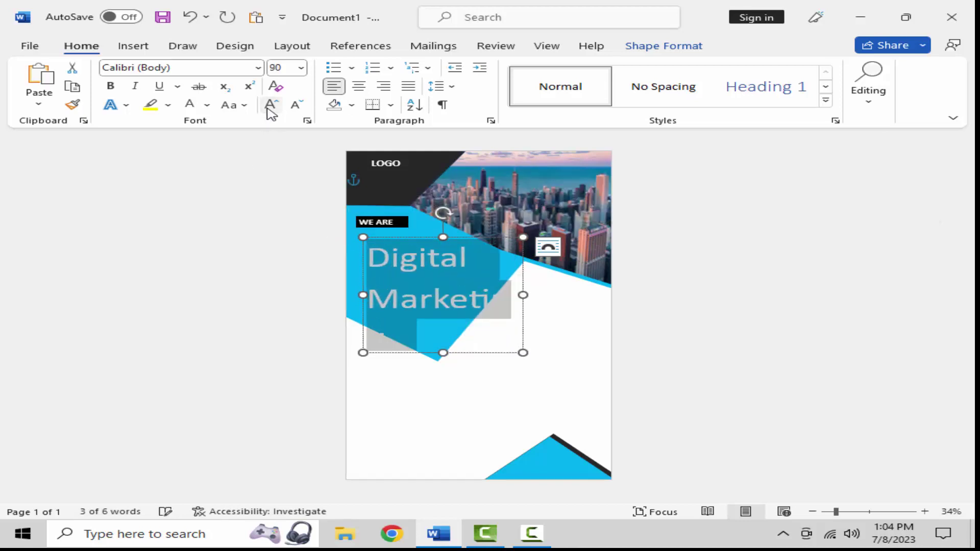
click(301, 109)
click(297, 106)
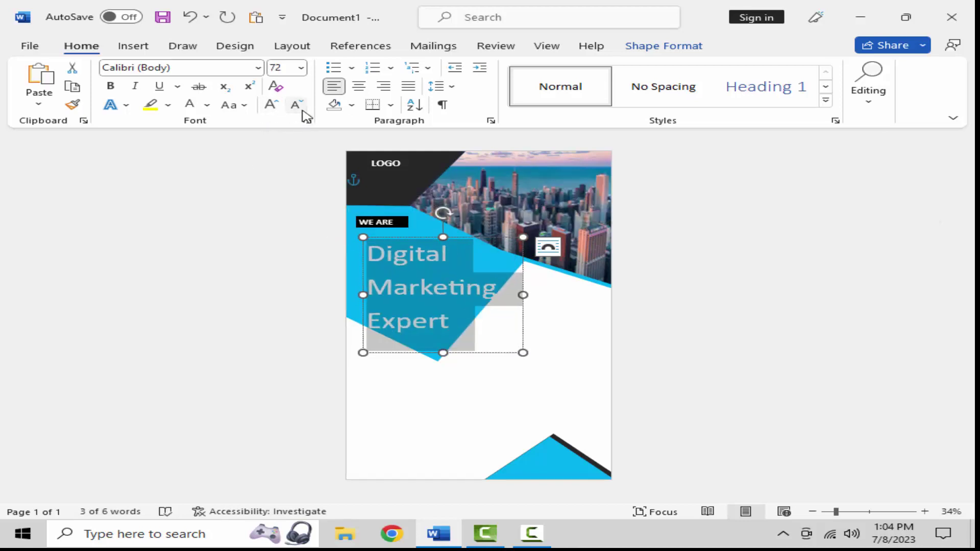
click(297, 105)
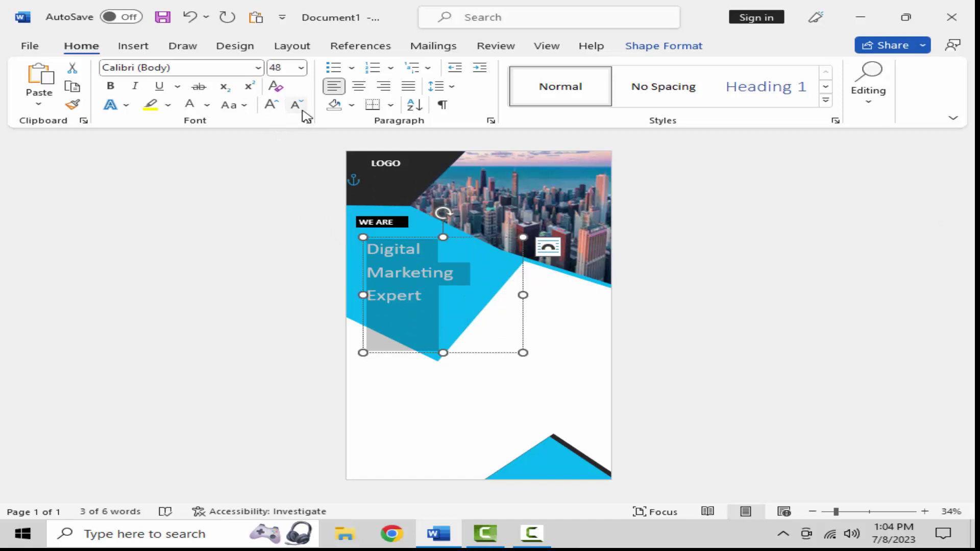
click(110, 86)
drag(444, 353, 437, 314)
drag(522, 276, 477, 276)
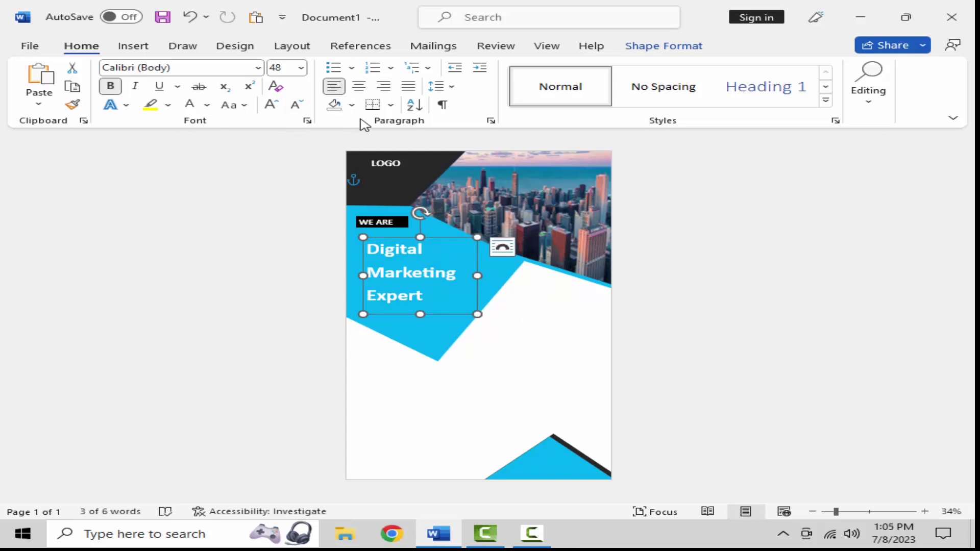
- Set the headline's line spacing to 1.0 and shorten its text box
click(414, 105)
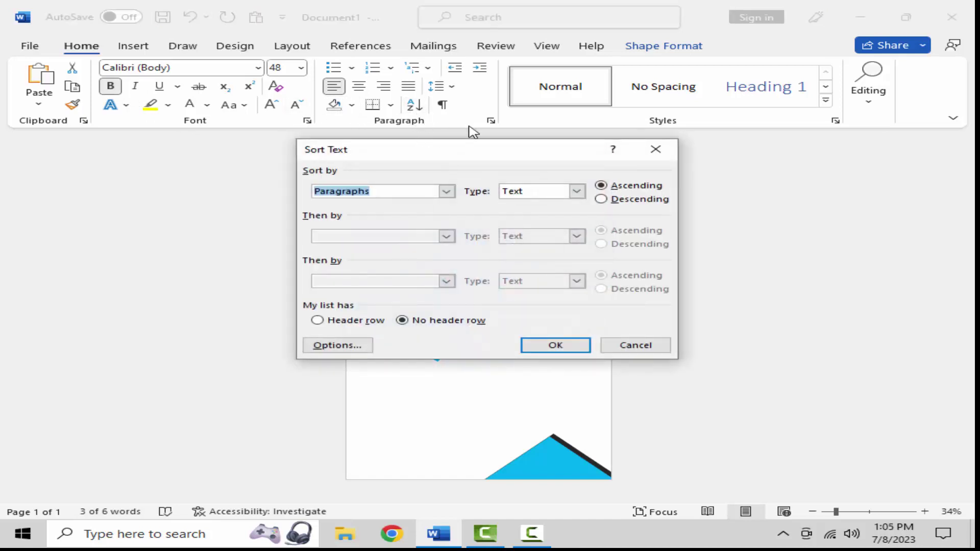
click(753, 238)
click(647, 160)
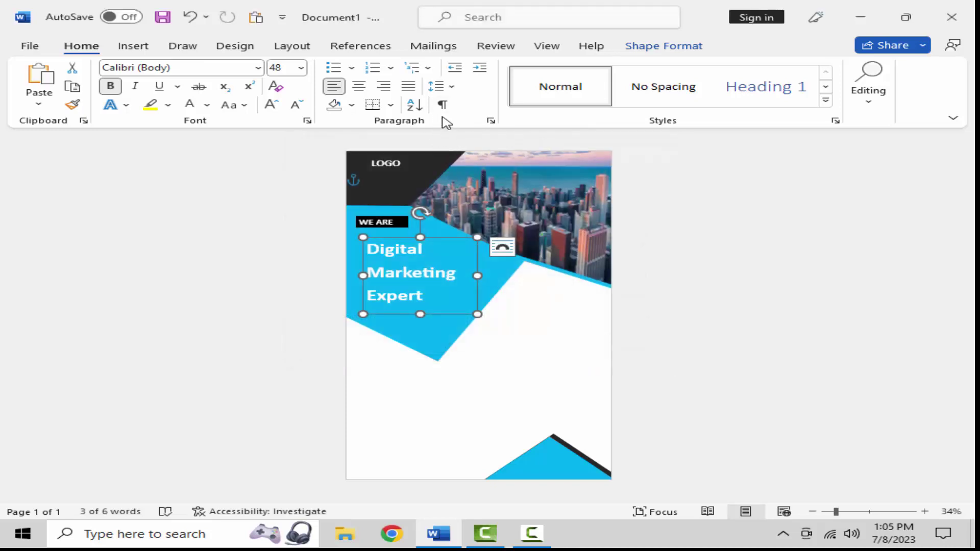
click(442, 87)
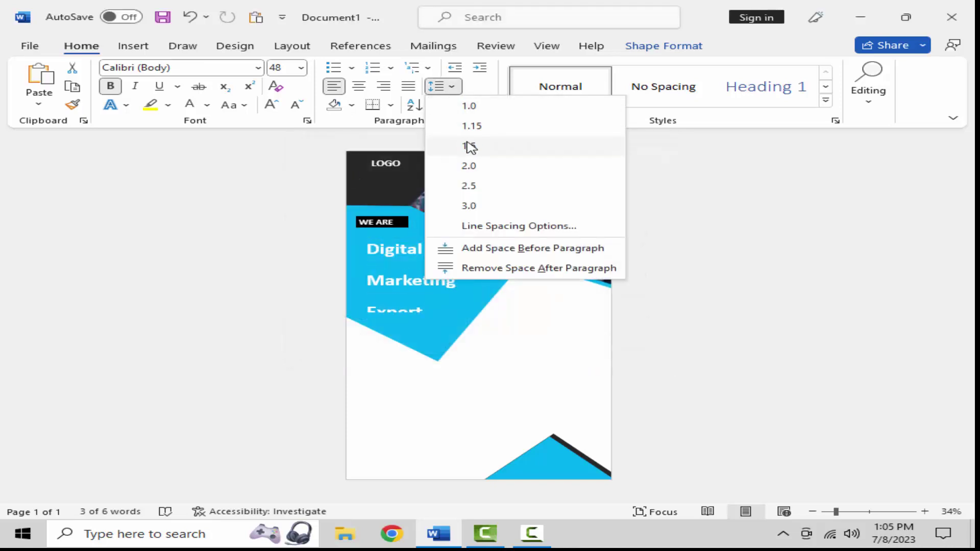
click(473, 108)
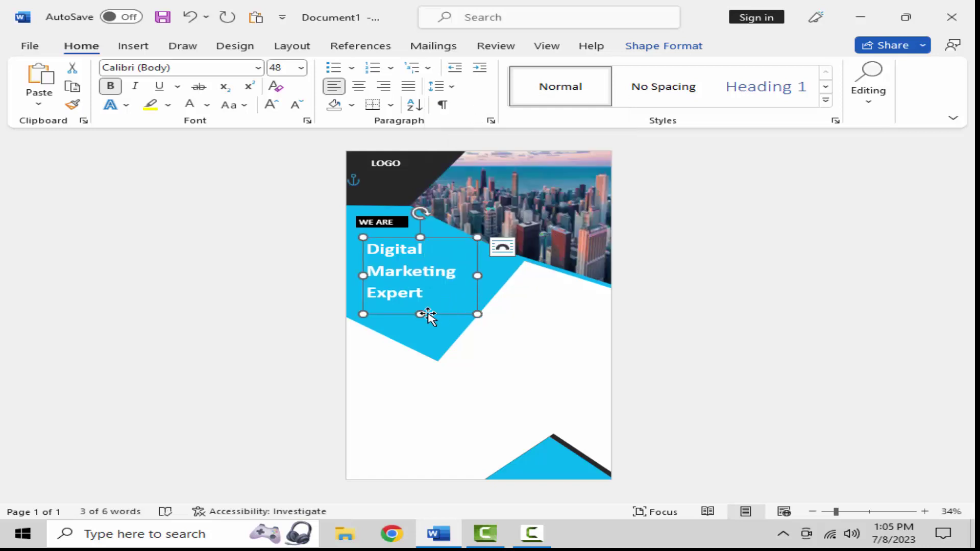
drag(427, 312, 419, 307)
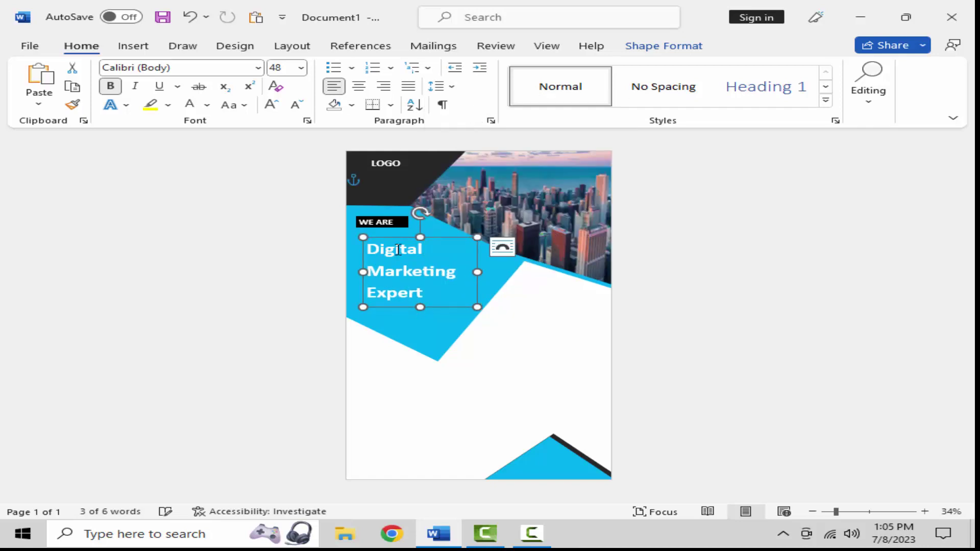
- Move the WE ARE label and headline box up closer under the black corner
mouse_move(394, 233)
mouse_down()
mouse_move(386, 221)
mouse_move(392, 230)
mouse_up()
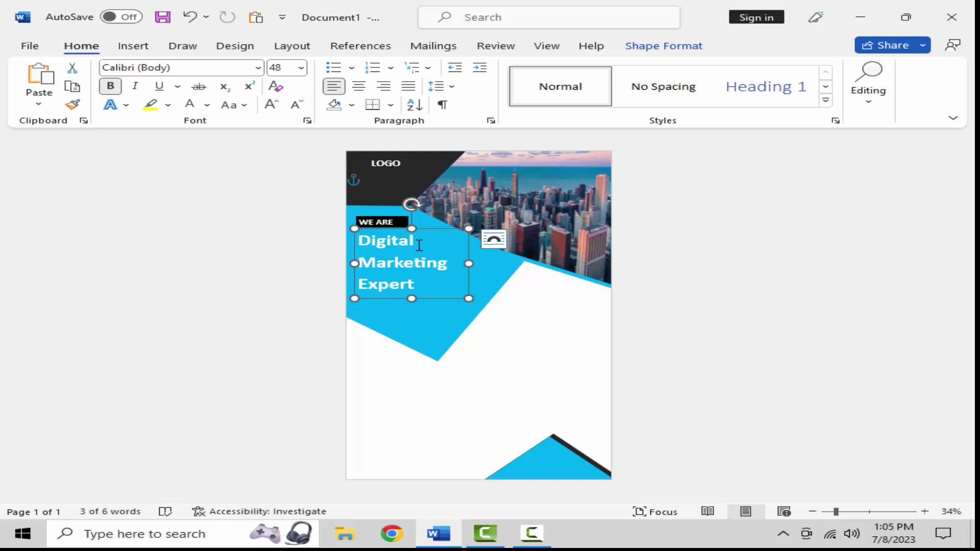
click(378, 222)
drag(372, 223, 373, 216)
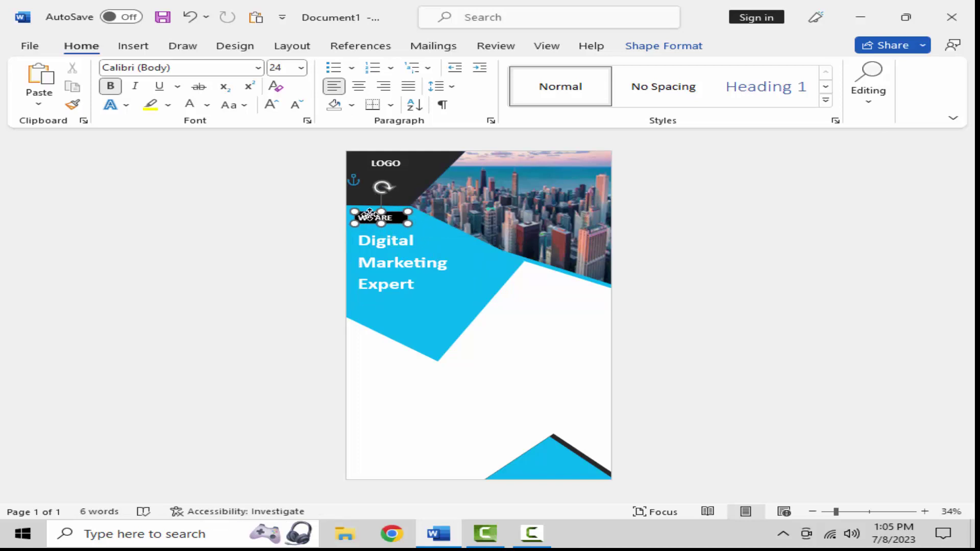
click(385, 250)
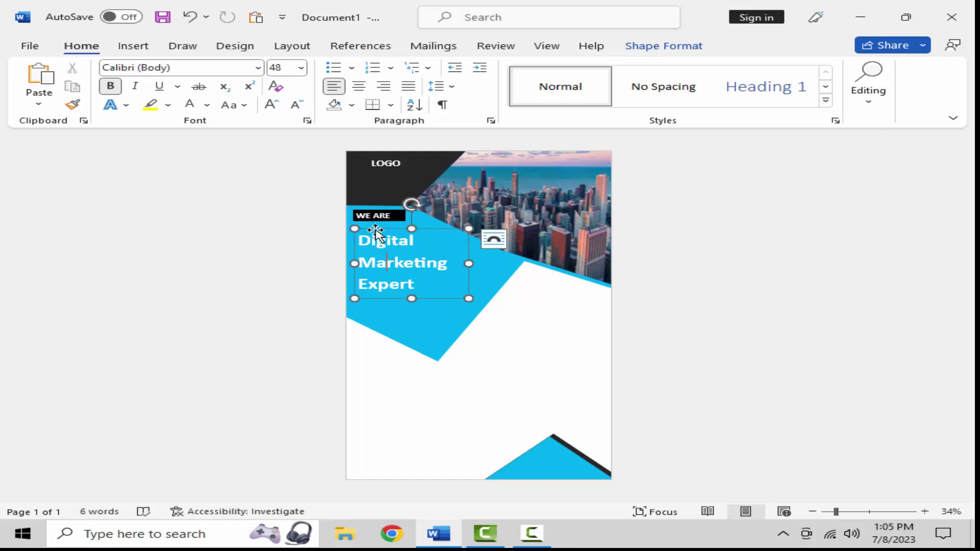
drag(376, 230, 374, 218)
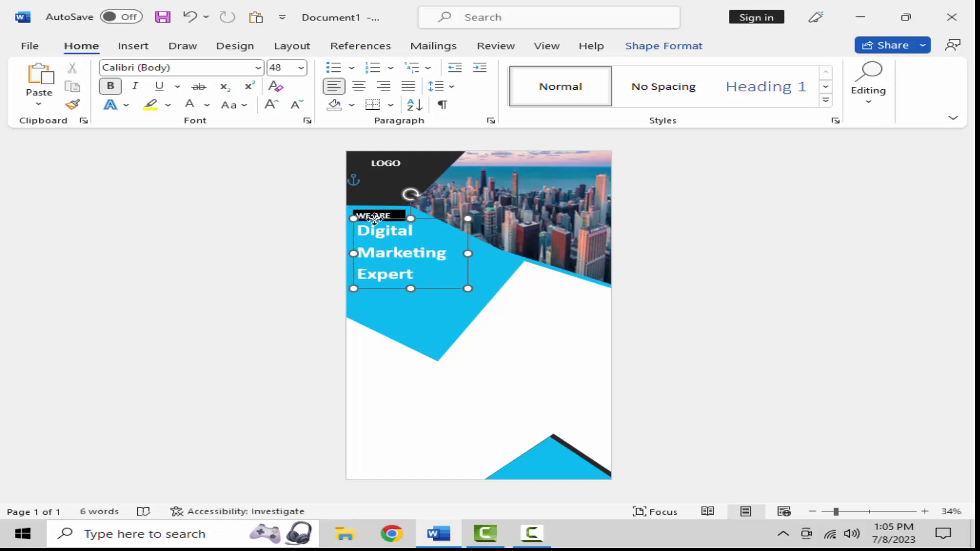
click(679, 304)
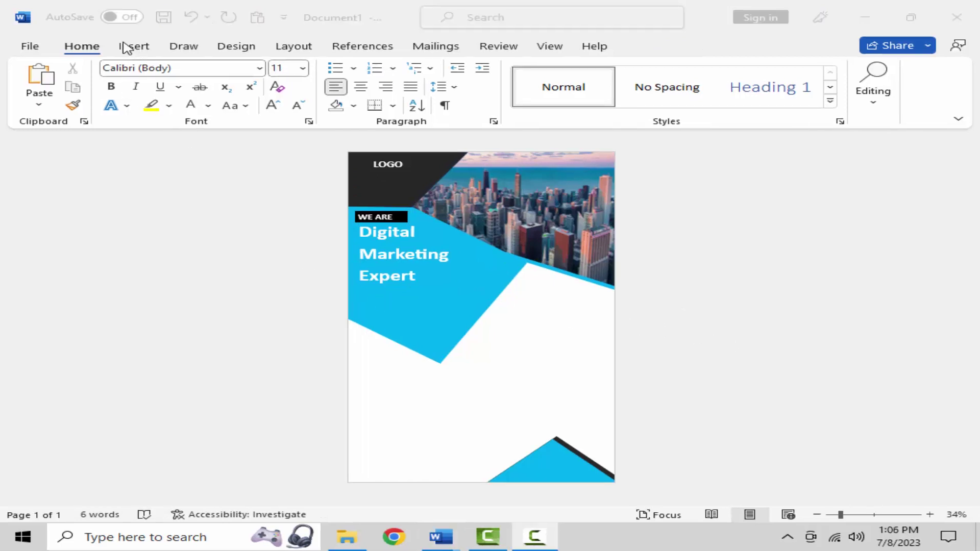
click(132, 46)
- Paste the 'Business Administration student' description into a new text box below the heading, in white
click(212, 70)
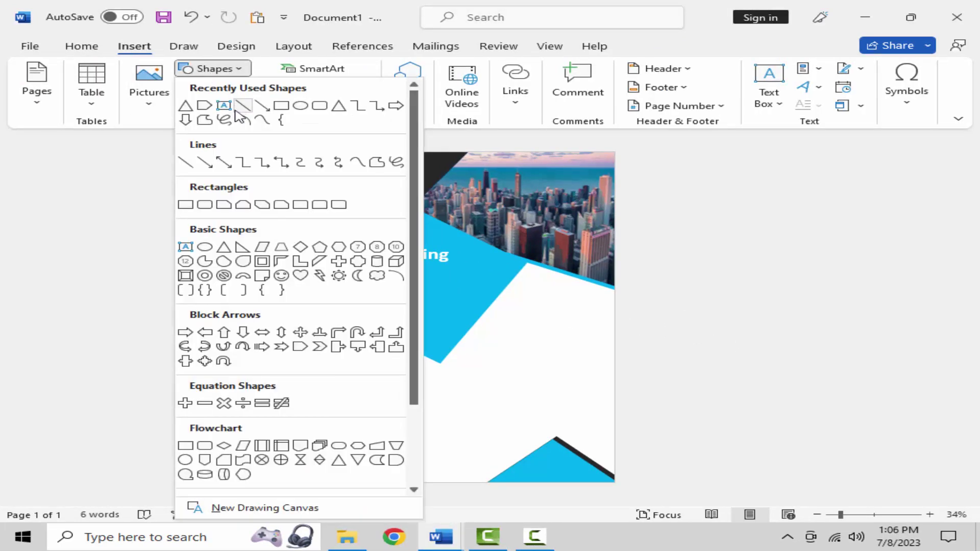
click(230, 104)
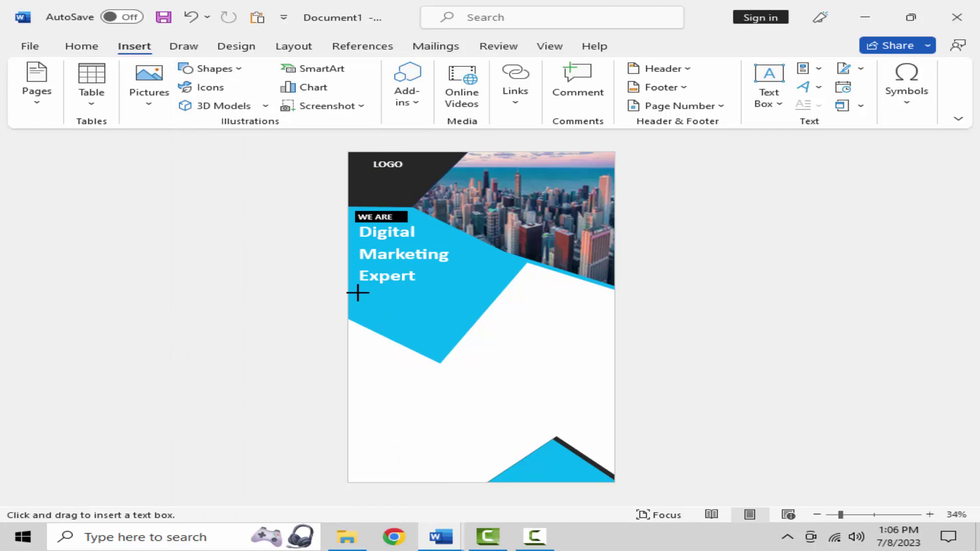
drag(358, 292, 476, 318)
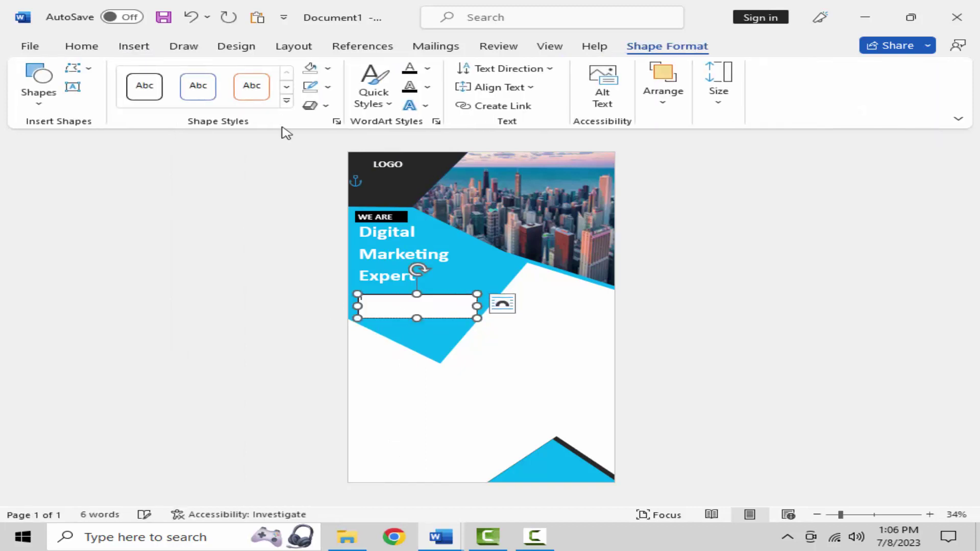
click(310, 68)
key(ctrl+v)
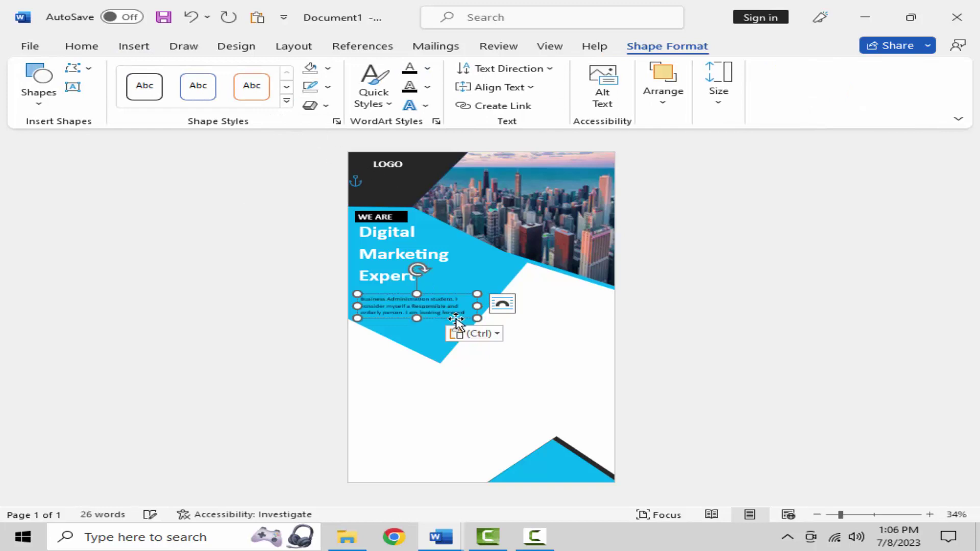
mouse_move(416, 317)
mouse_down()
mouse_move(421, 331)
mouse_move(362, 297)
mouse_up()
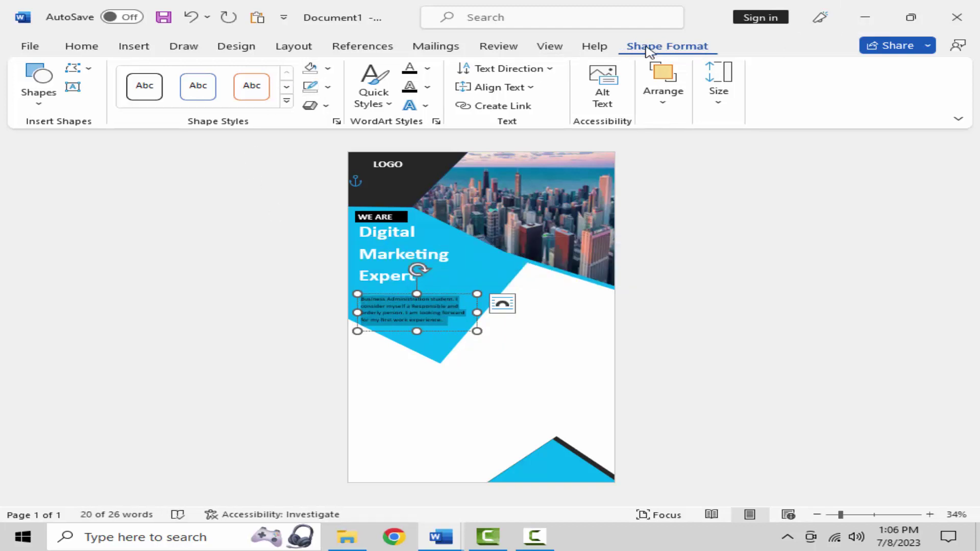
click(81, 47)
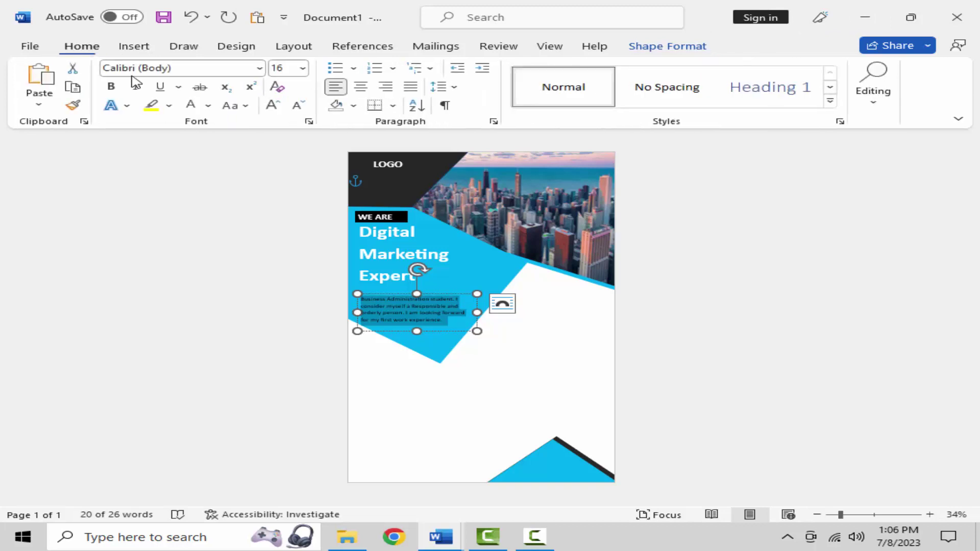
click(191, 105)
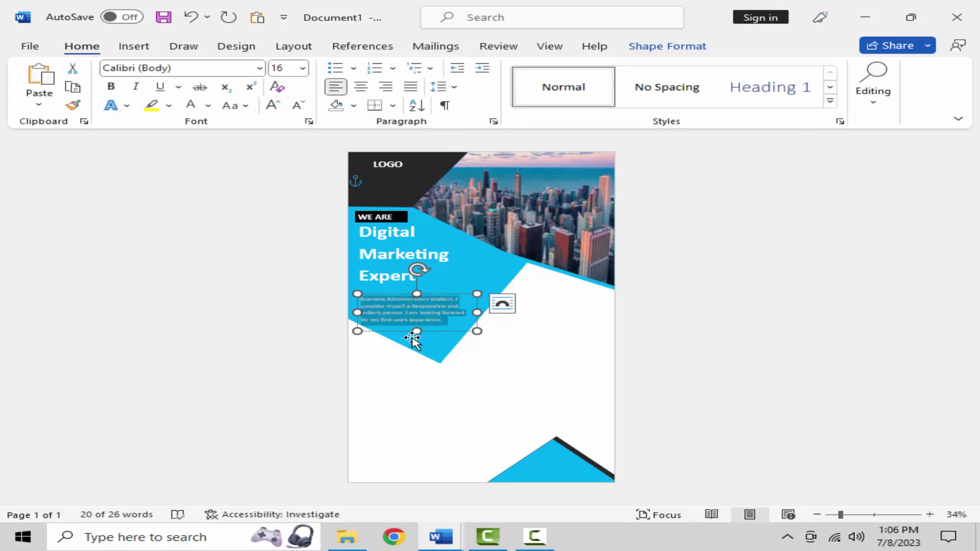
- Make the description box shorter and wider, then nudge it up and left
drag(416, 332, 417, 312)
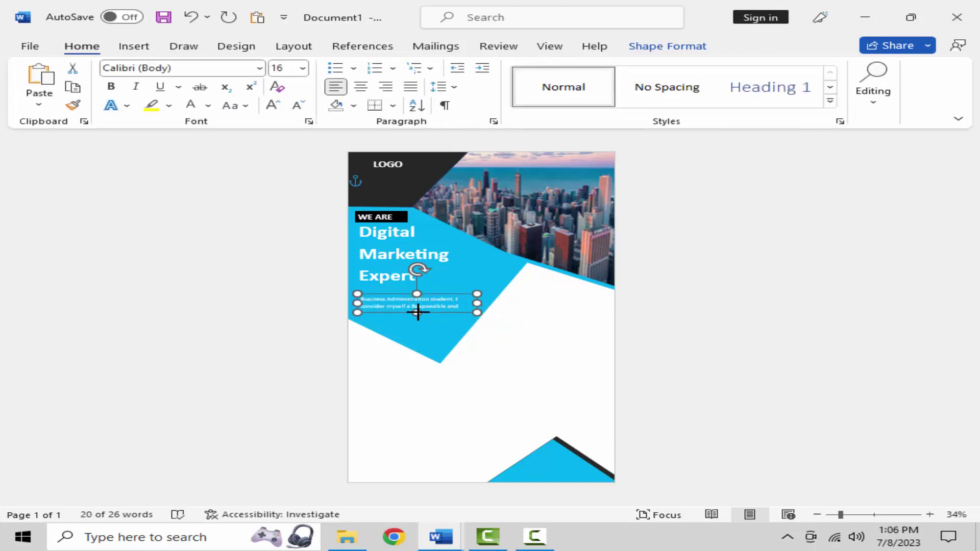
drag(476, 312, 494, 313)
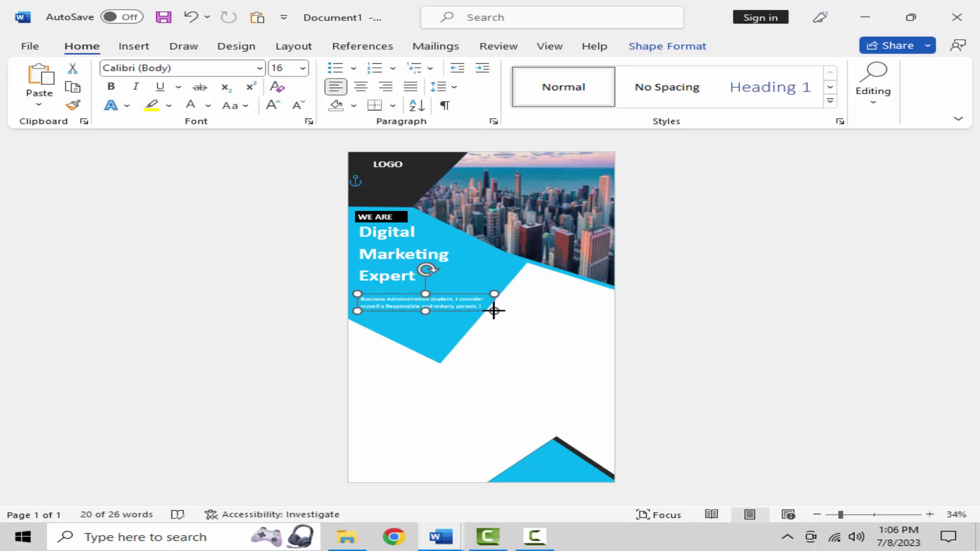
click(676, 337)
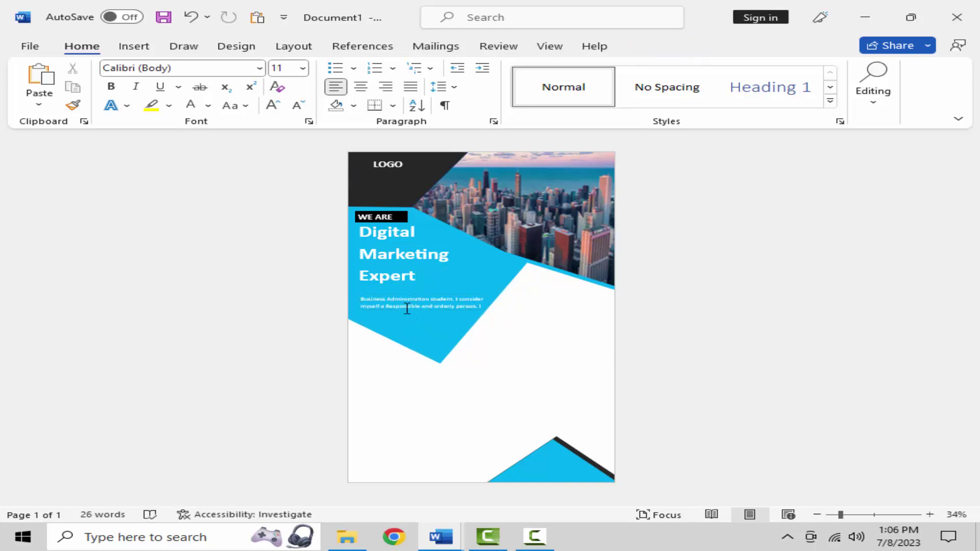
click(392, 302)
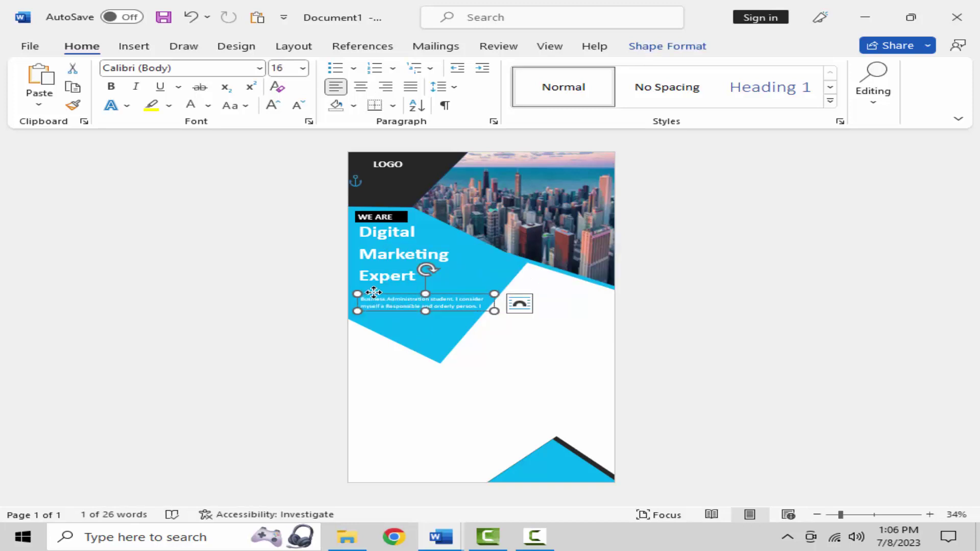
drag(374, 293, 372, 290)
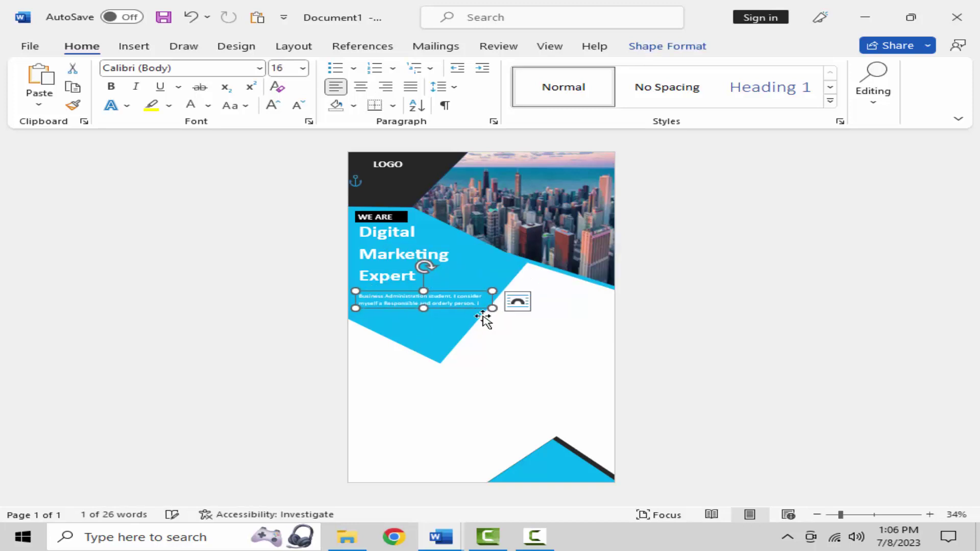
click(711, 350)
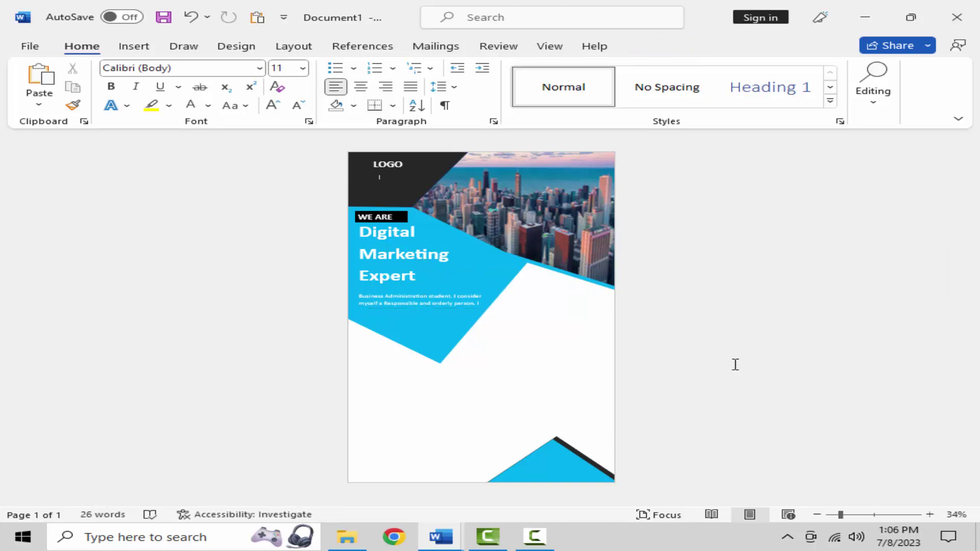
- Draw a new text box on the white area right of the description
click(135, 47)
click(197, 72)
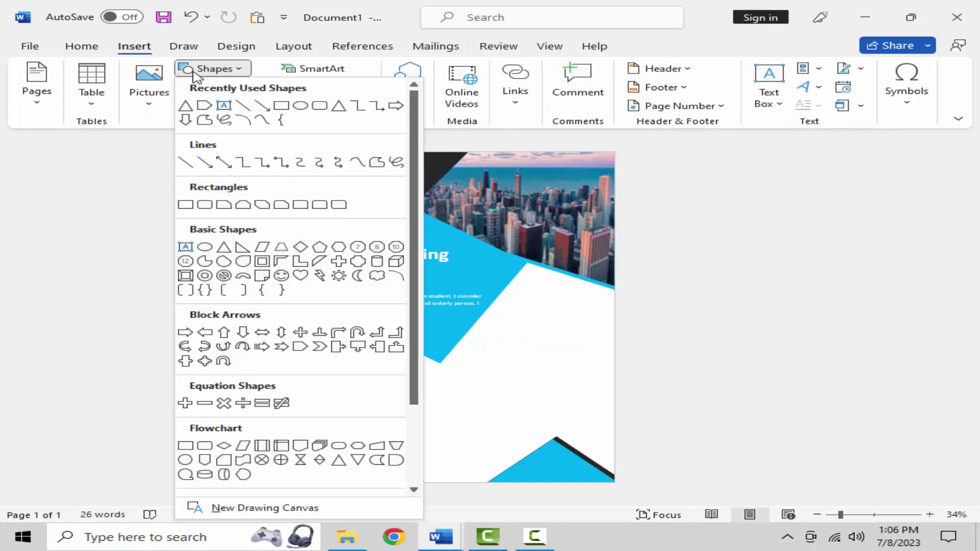
click(224, 105)
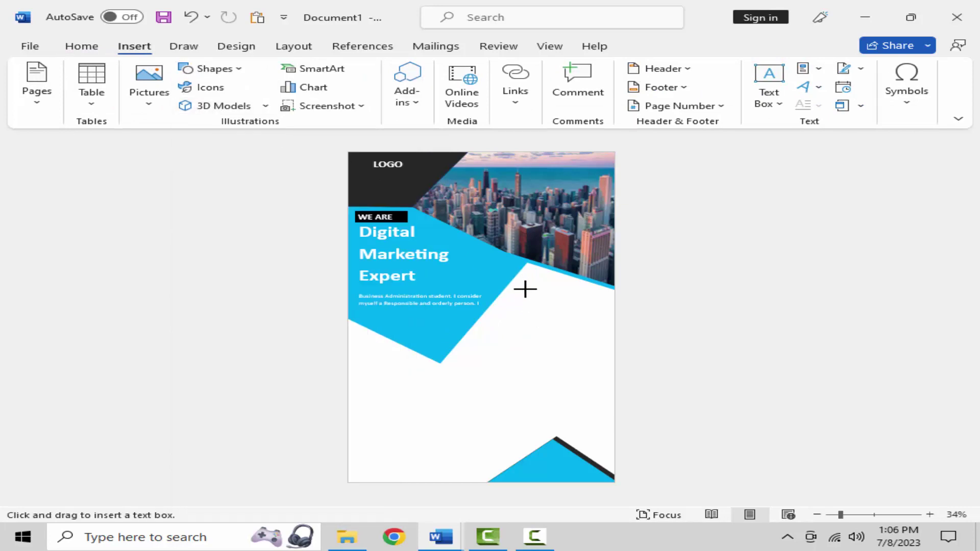
drag(516, 288, 570, 308)
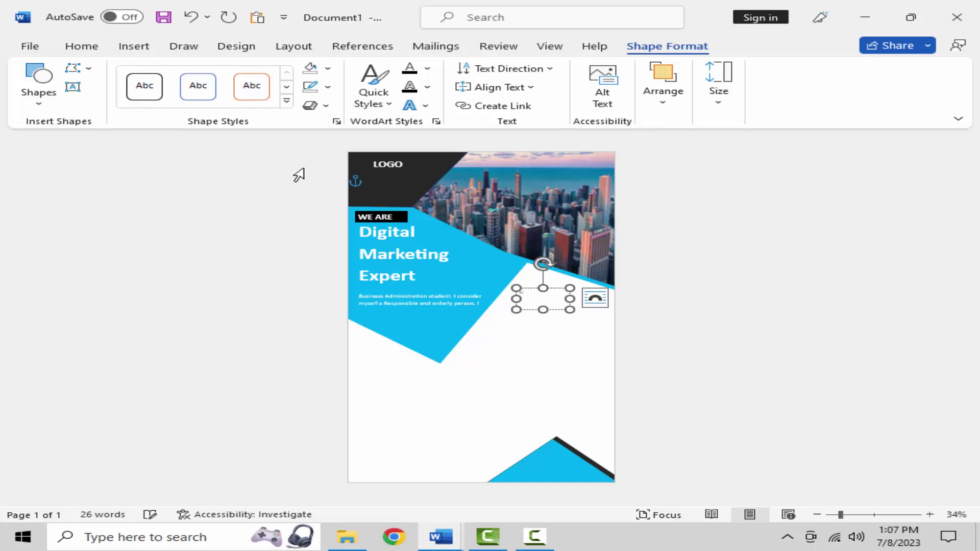
- Make 'Our' bold 36 pt, then nudge its box up and narrow it
double_click(525, 297)
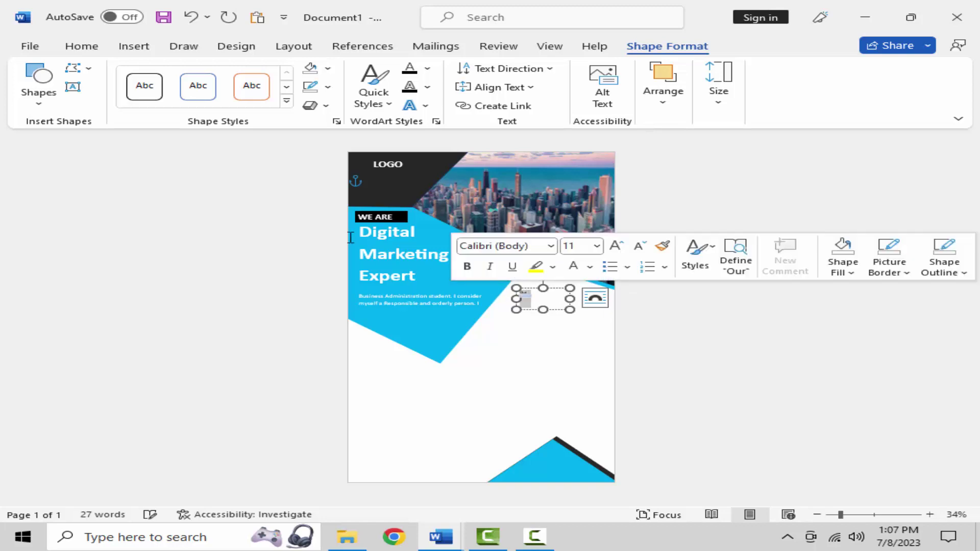
click(82, 46)
click(272, 106)
click(272, 106)
click(272, 105)
click(273, 105)
click(272, 106)
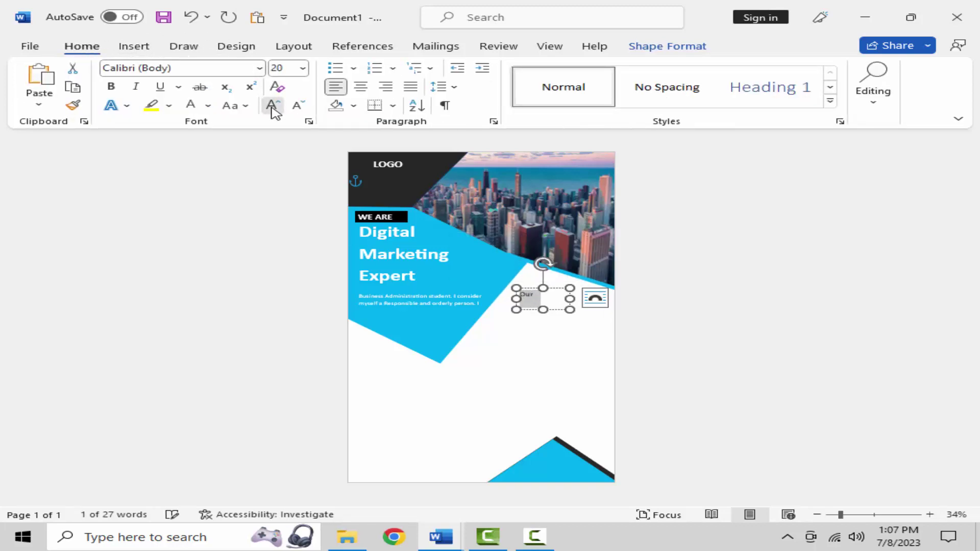
click(272, 106)
click(272, 106)
click(110, 87)
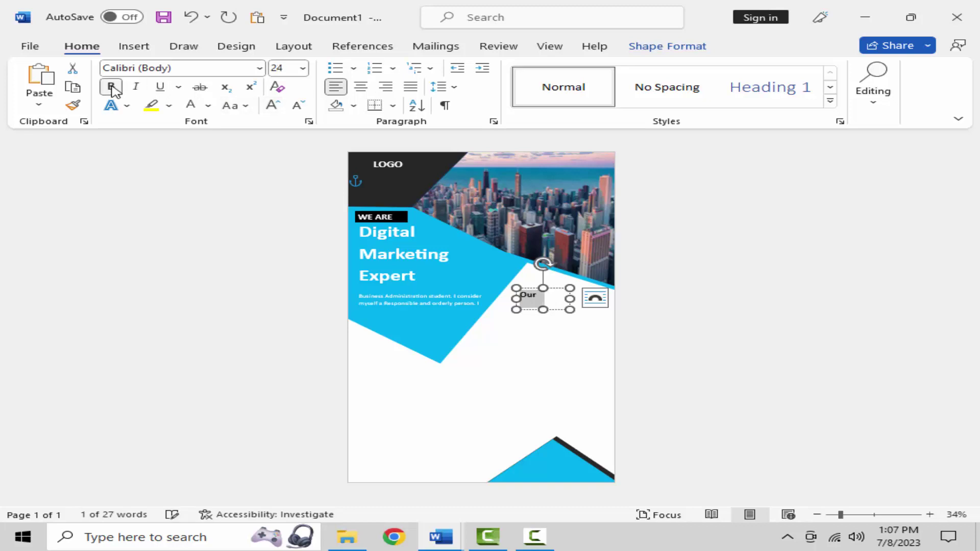
click(272, 106)
click(272, 106)
click(272, 106)
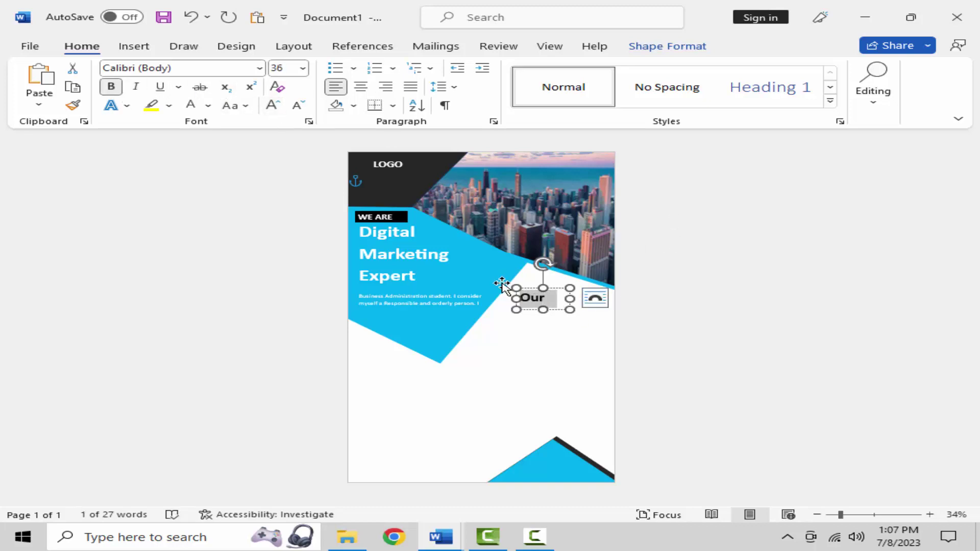
drag(531, 289, 532, 285)
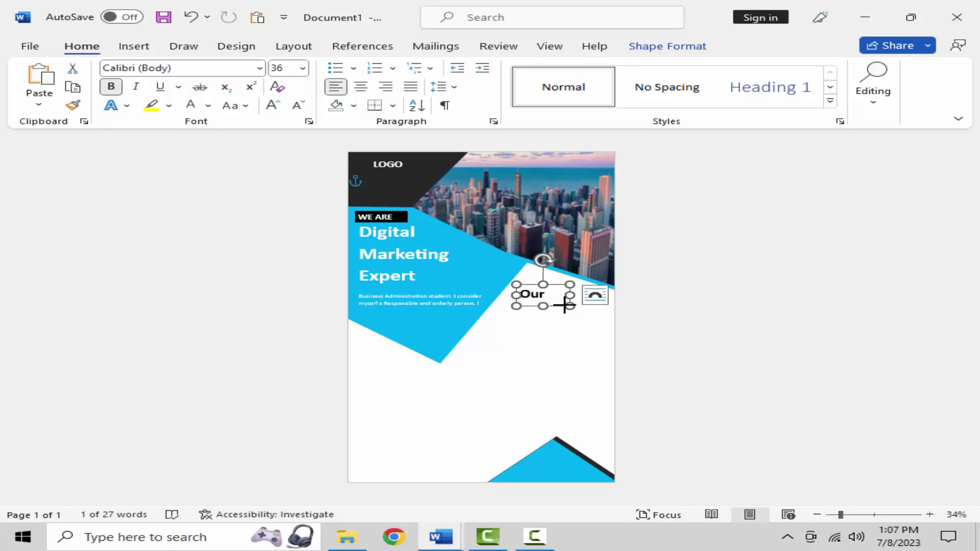
drag(565, 306, 549, 304)
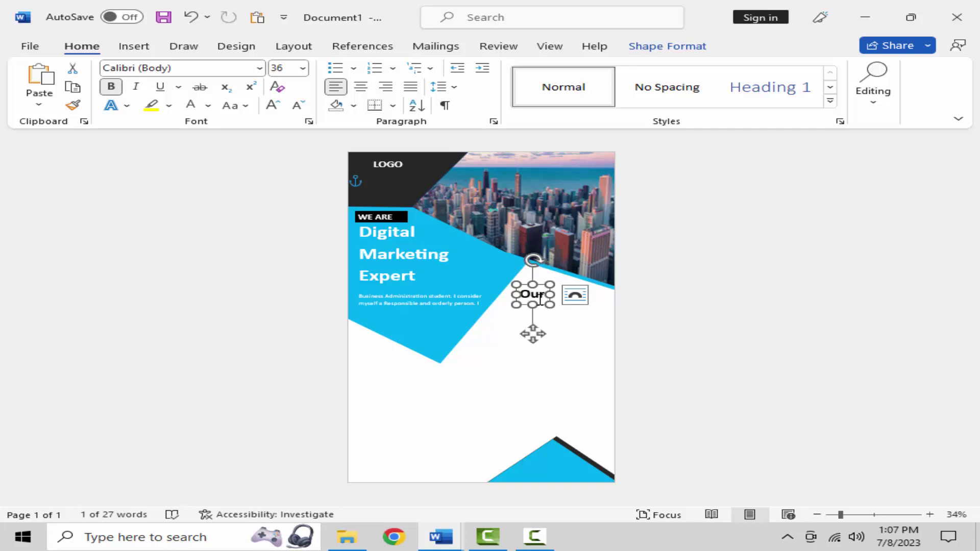
- Duplicate the Our text box beside it and type SERVICE into the copy
right_click(540, 298)
click(587, 189)
right_click(663, 274)
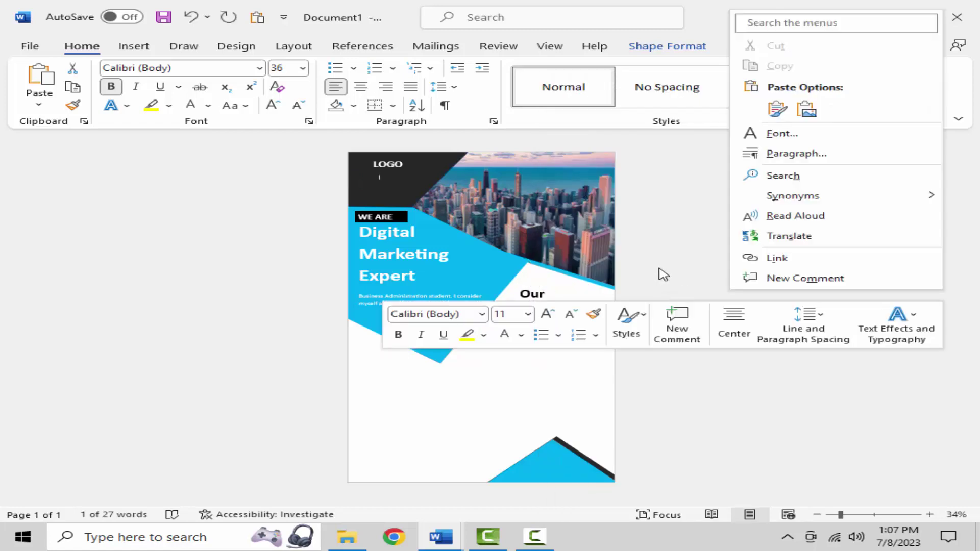
click(777, 109)
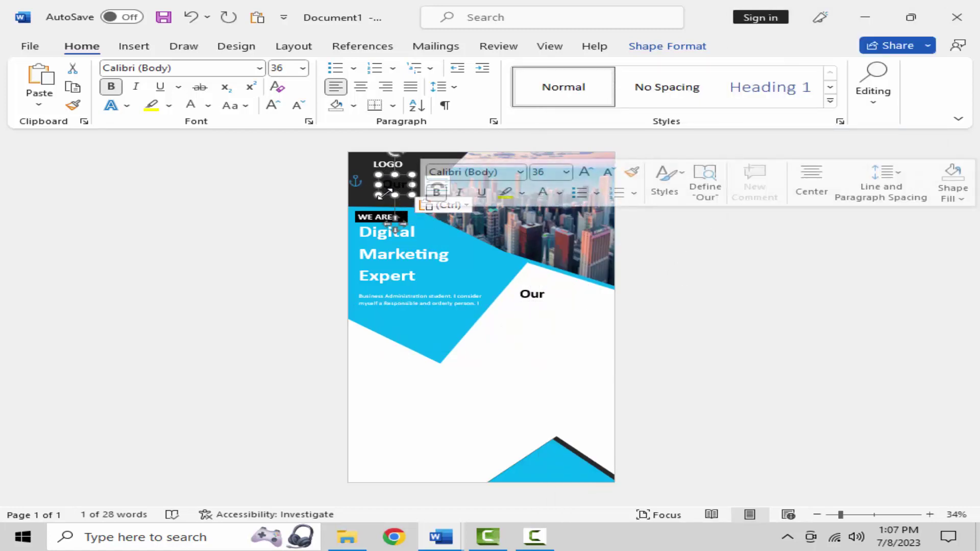
drag(384, 194, 627, 339)
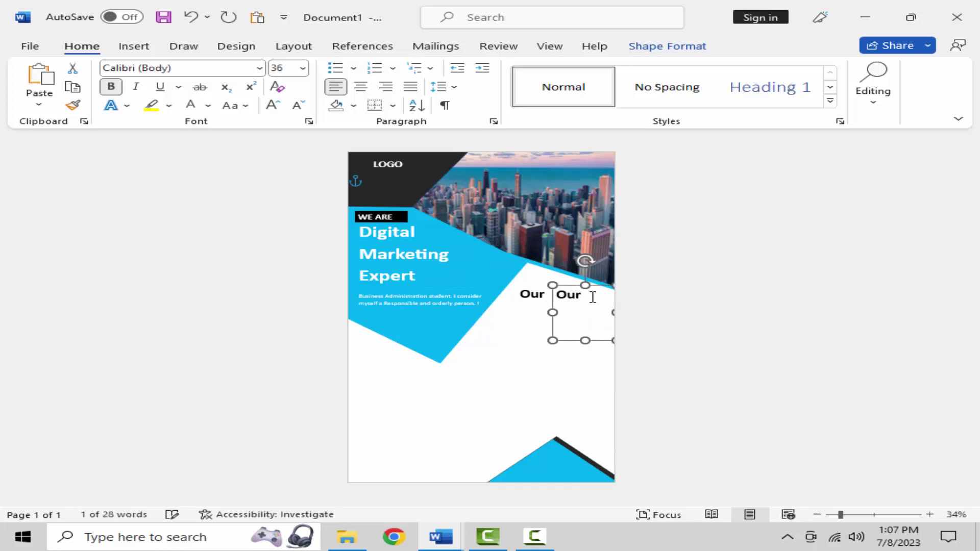
drag(593, 297, 526, 294)
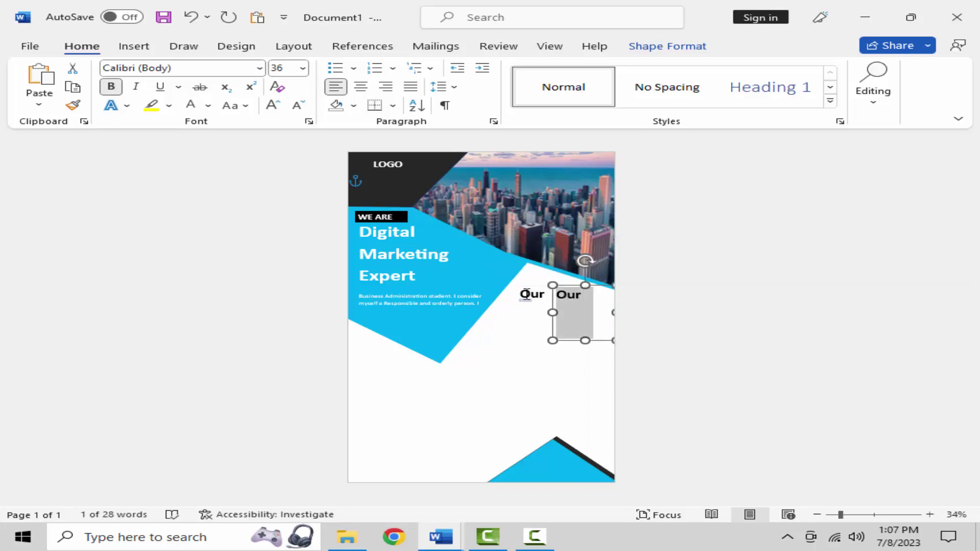
text(SERVICE)
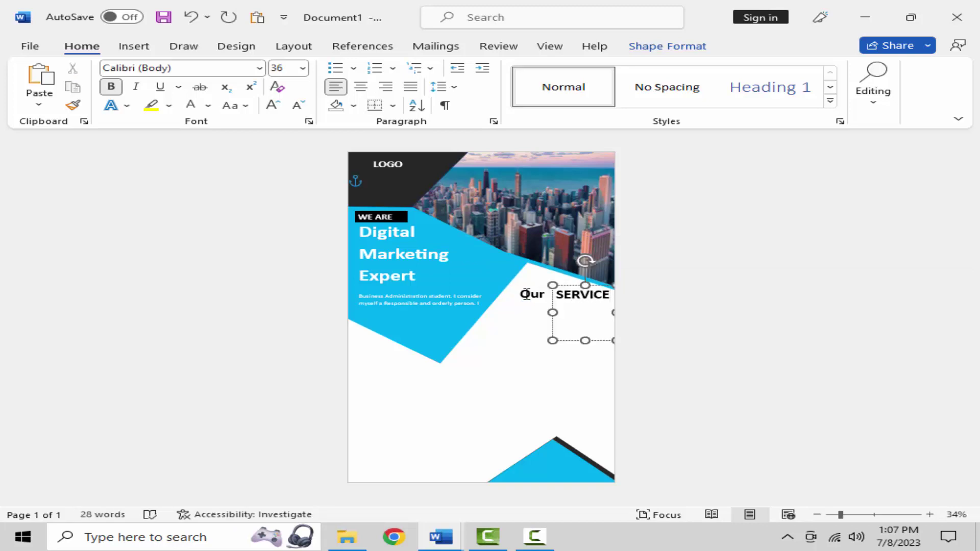
- Change the first word to OUR and widen the box so OUR SERVICE shows fully
click(538, 294)
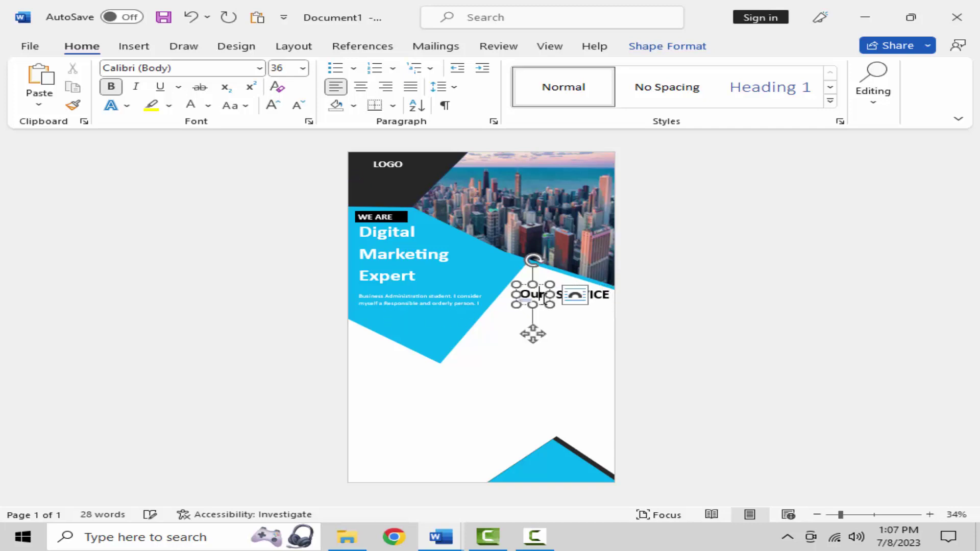
double_click(530, 295)
double_click(532, 295)
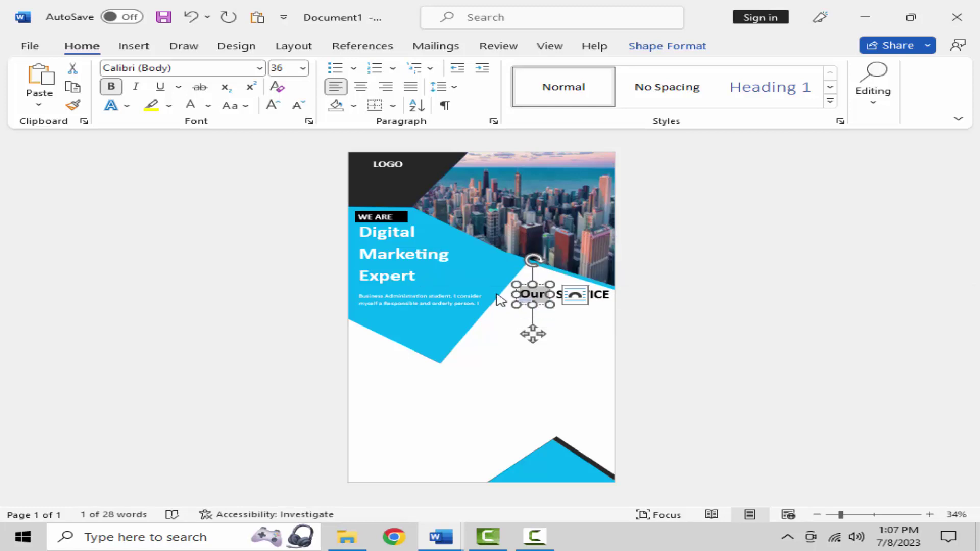
text(ou)
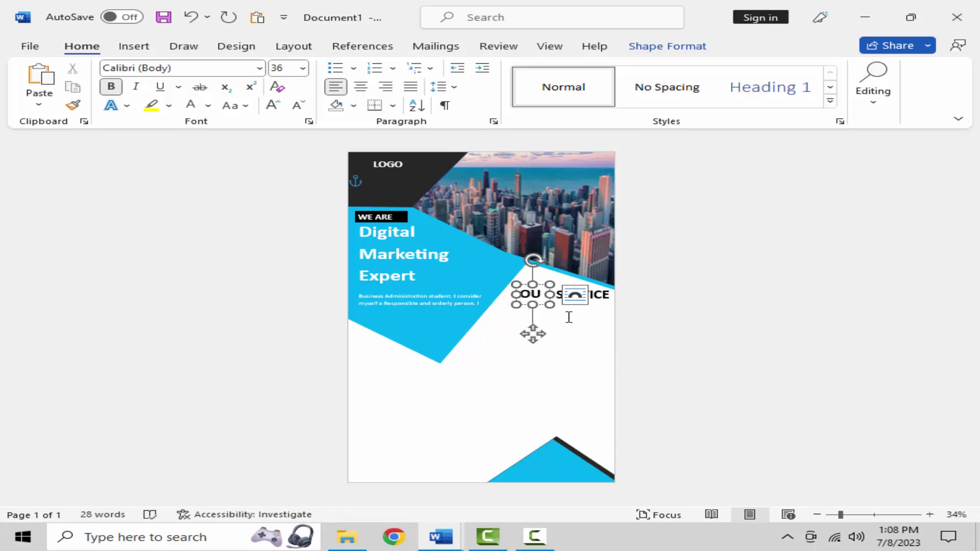
drag(549, 306, 564, 312)
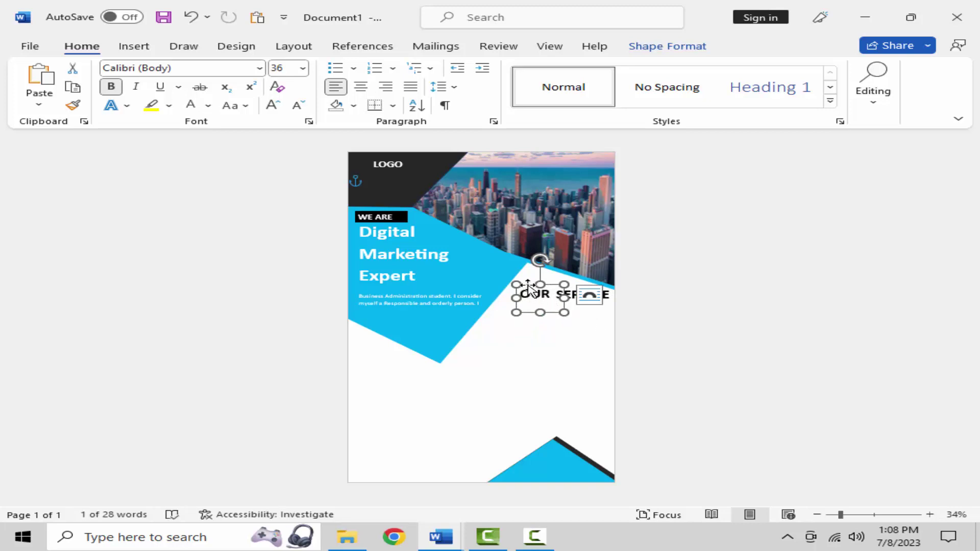
- Select the word SERVICE in the heading to recolour it
click(579, 302)
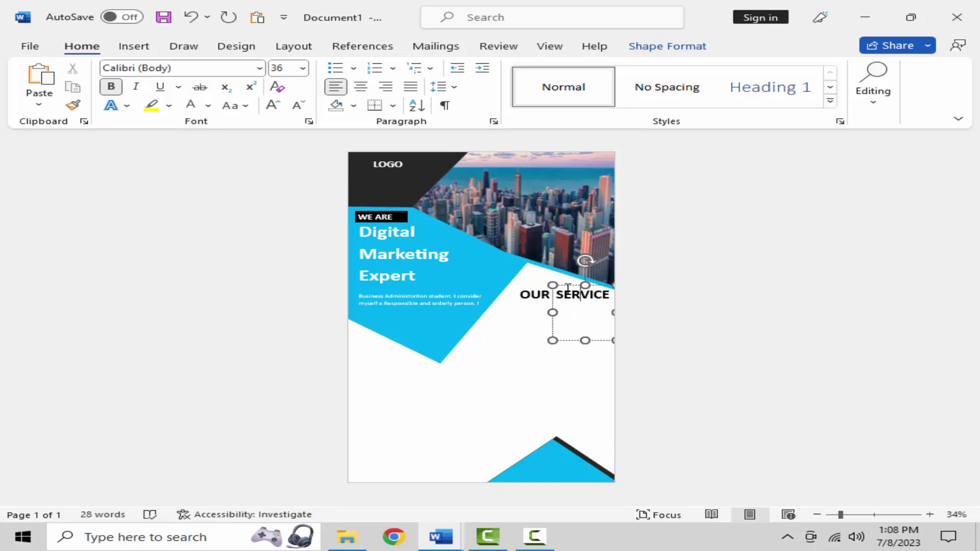
click(567, 291)
drag(566, 291, 564, 291)
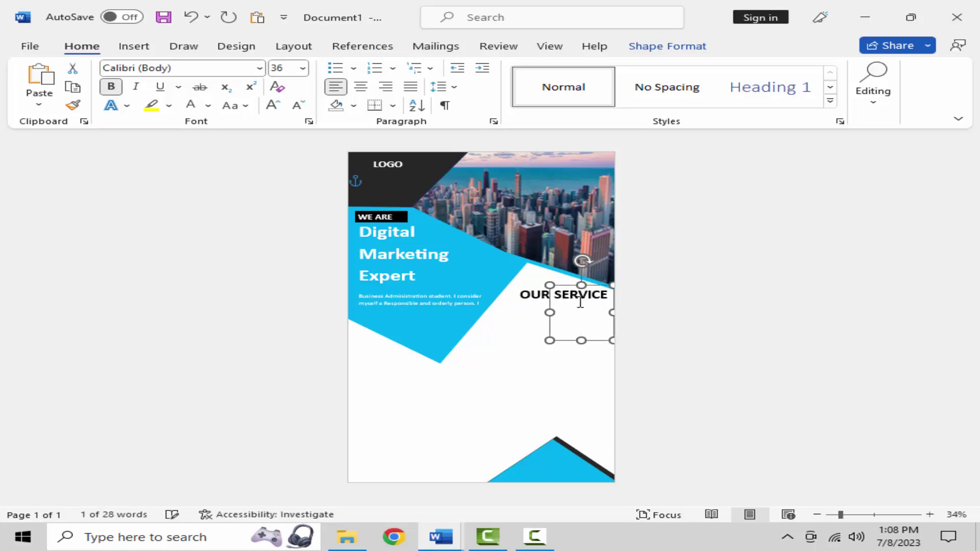
click(207, 106)
- Colour SERVICE cyan and paste a copy of the description text box
click(287, 262)
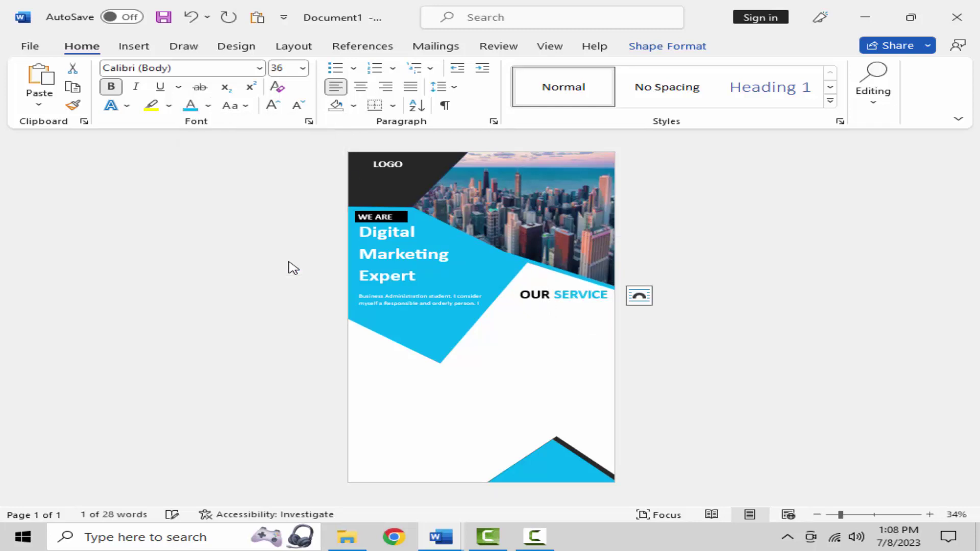
click(602, 358)
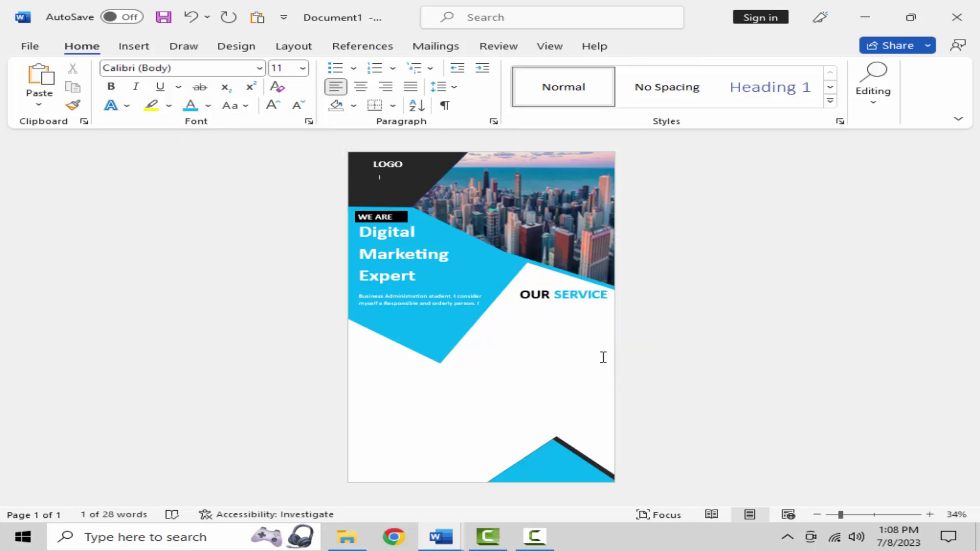
click(424, 300)
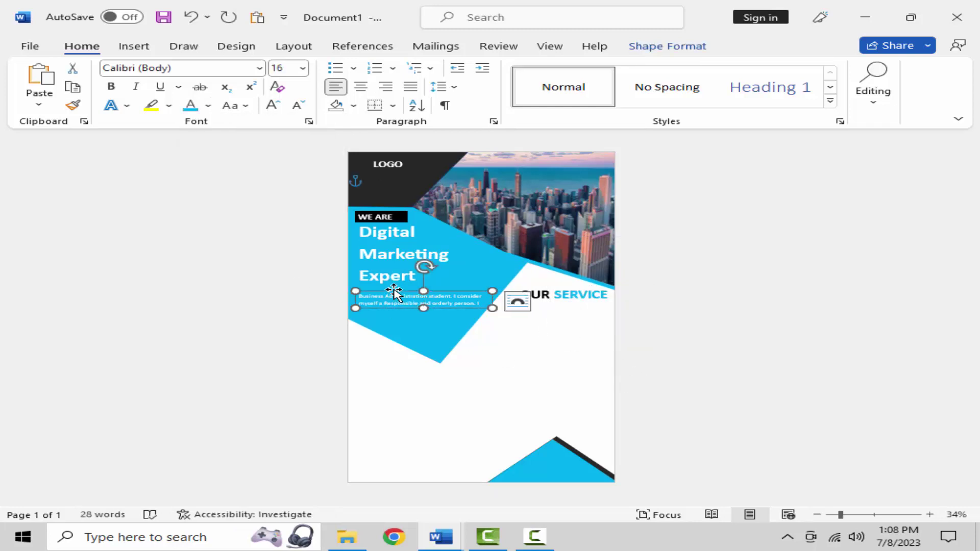
right_click(396, 297)
key(Escape)
key(ctrl+a)
right_click(785, 319)
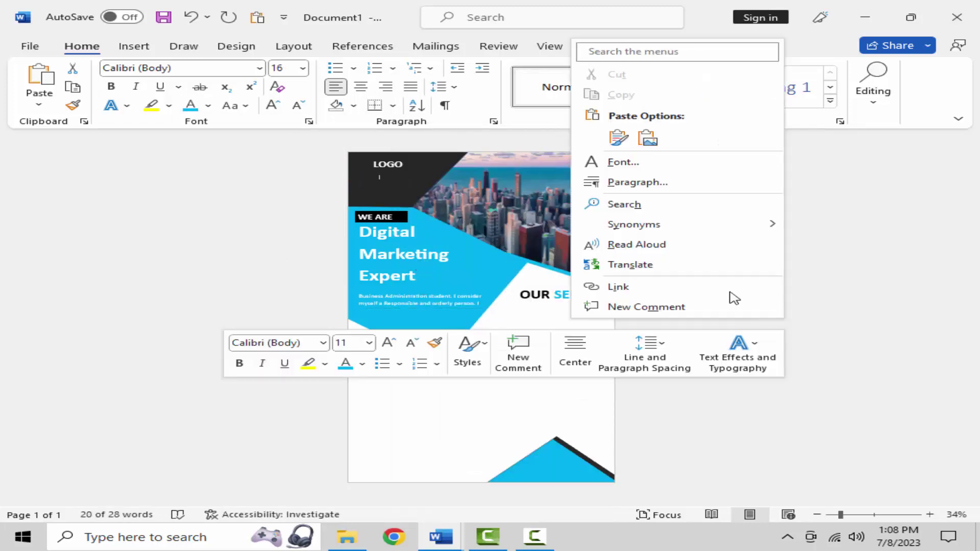
click(619, 138)
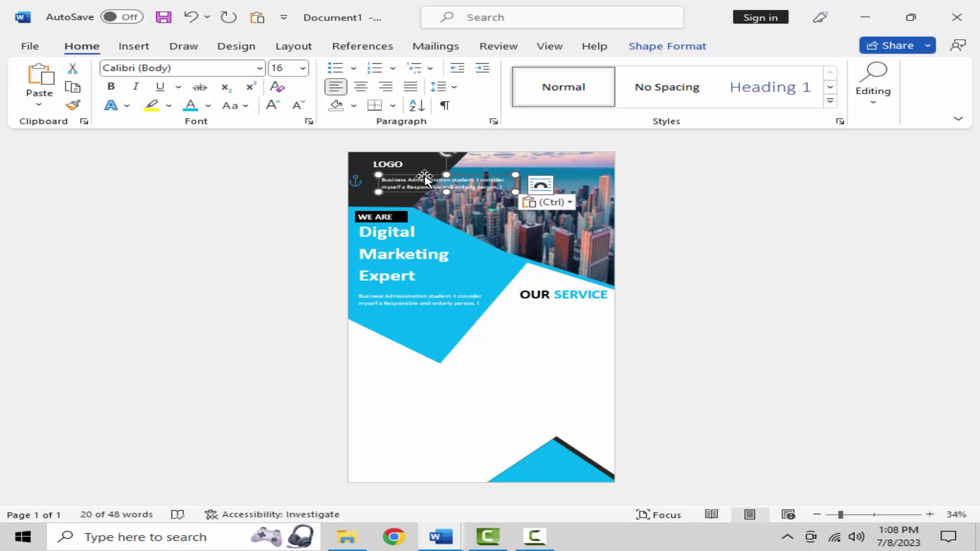
- Place the copied description under OUR SERVICE in black 22 pt text, aligned beneath the heading
drag(425, 178, 519, 323)
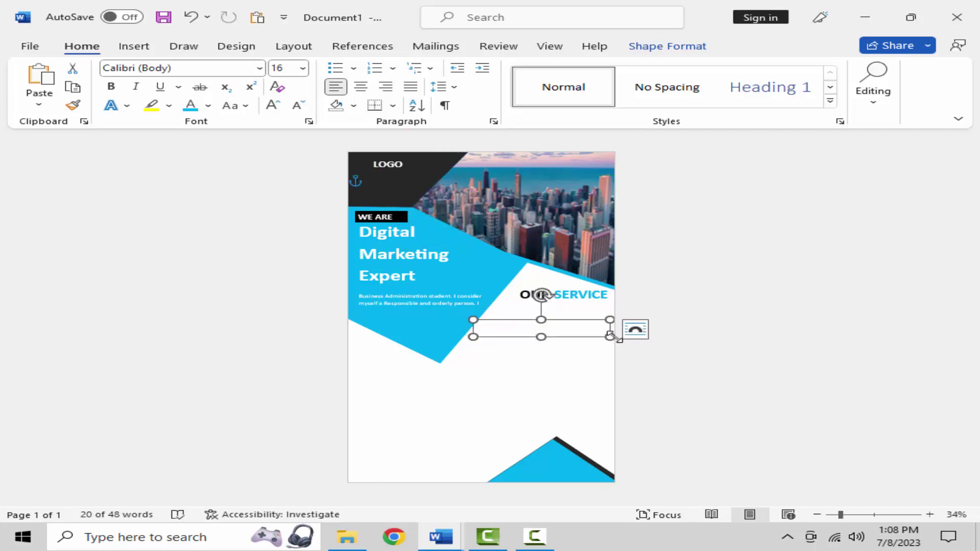
mouse_move(607, 337)
mouse_down()
mouse_move(587, 336)
mouse_move(532, 375)
mouse_move(442, 324)
mouse_up()
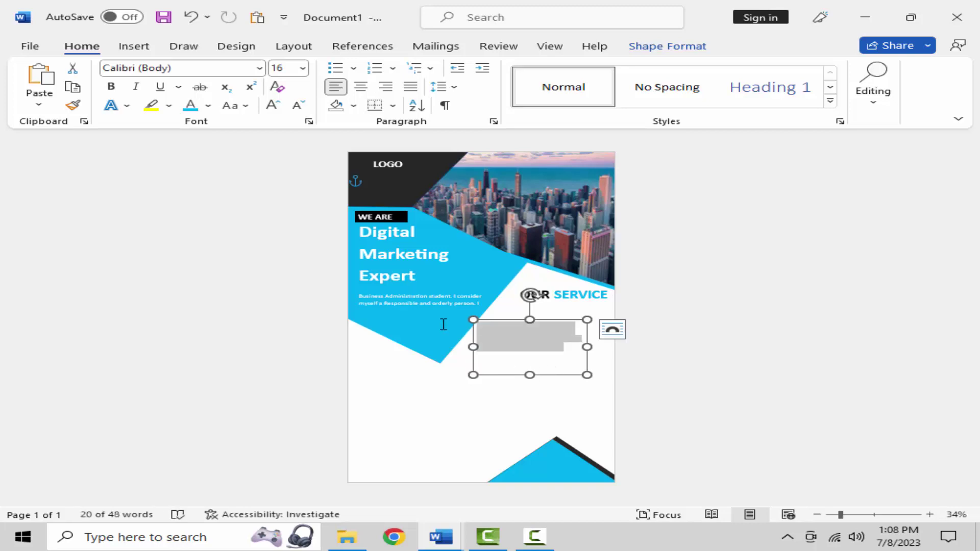
click(208, 106)
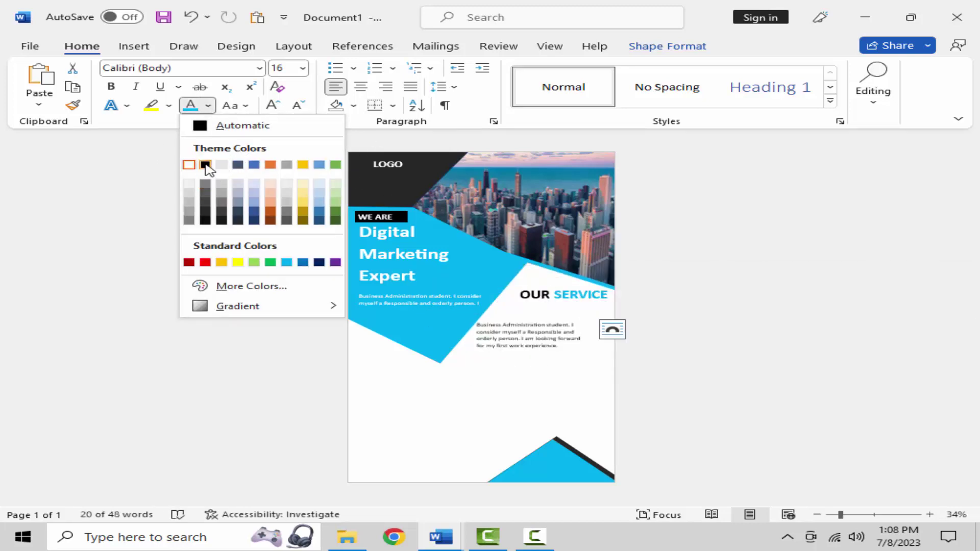
click(205, 164)
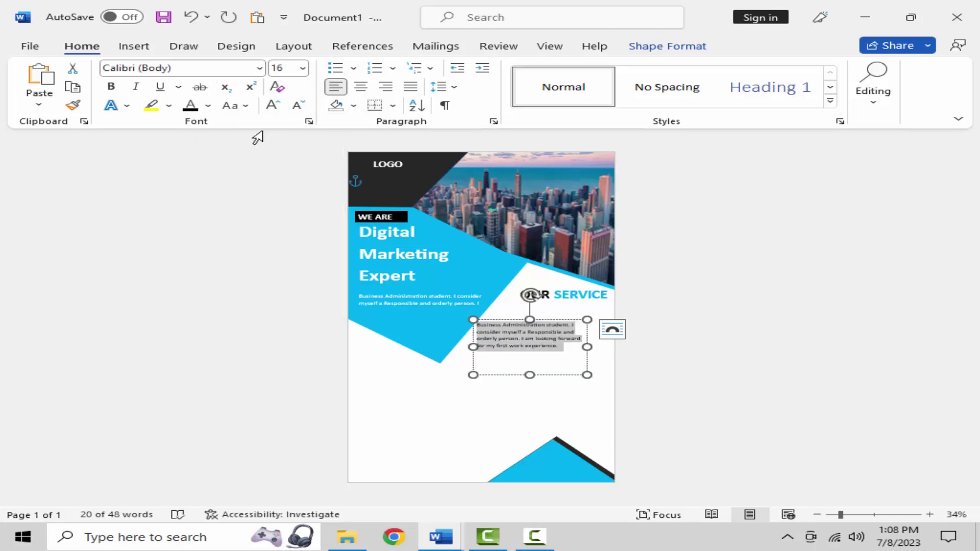
click(273, 106)
click(272, 105)
click(272, 106)
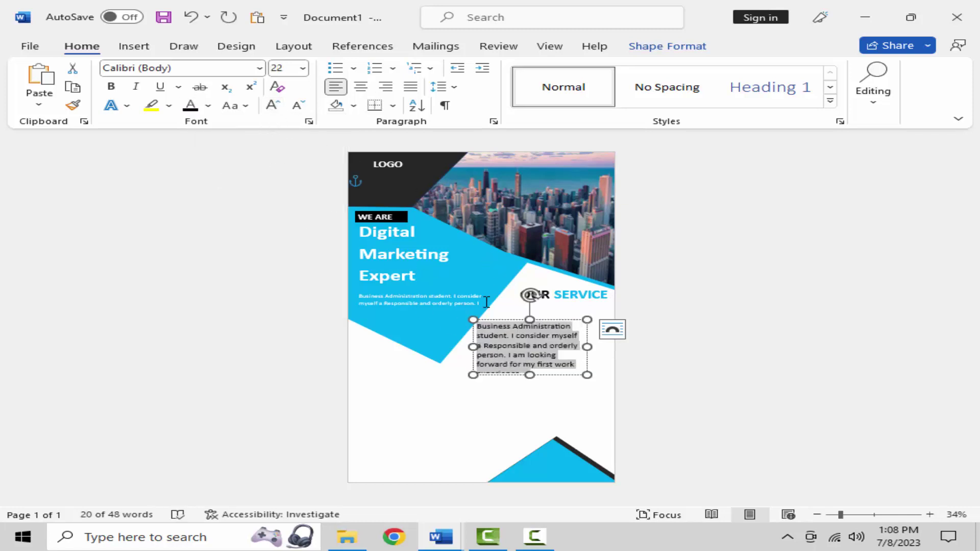
drag(499, 318, 528, 305)
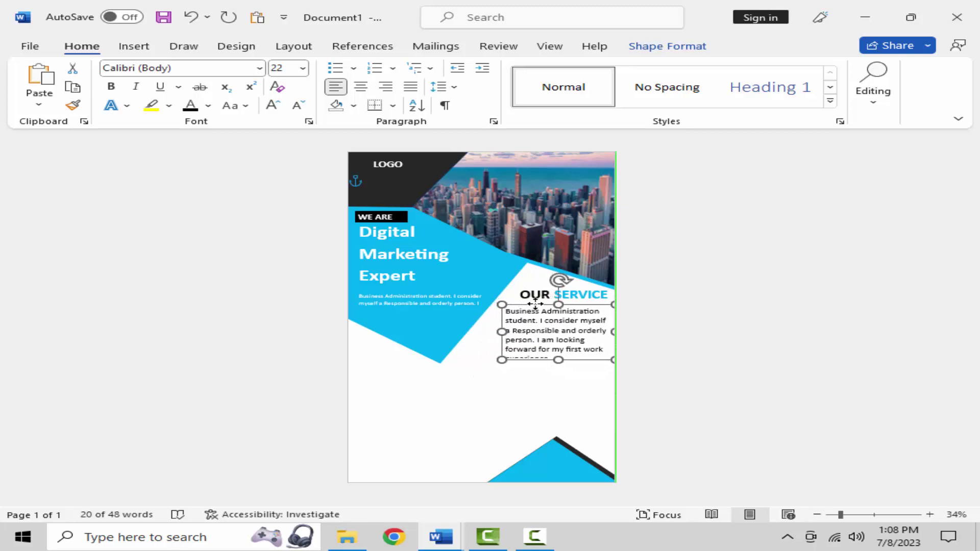
drag(536, 304, 520, 305)
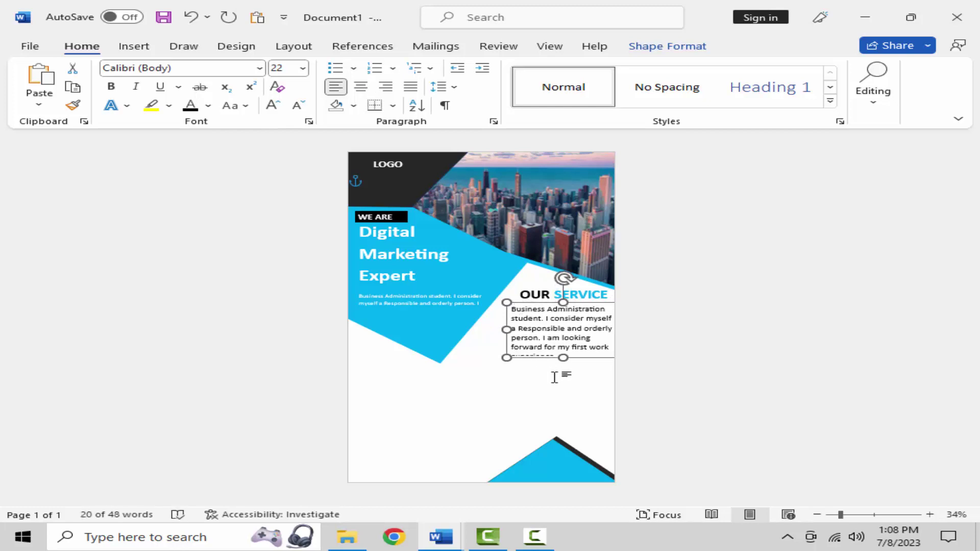
click(728, 386)
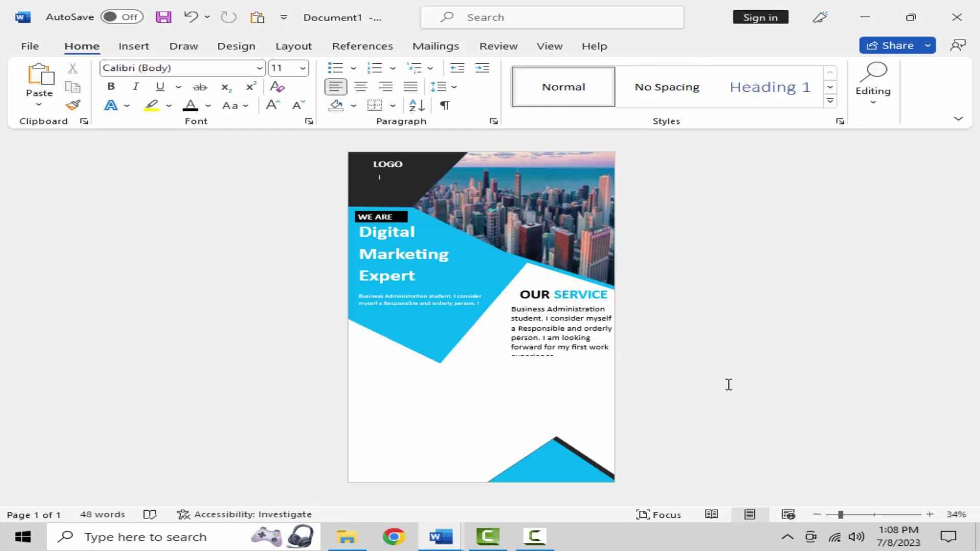
click(556, 356)
- Trim the description box, then draw a new text box below the OUR SERVICE paragraph
drag(567, 356, 566, 352)
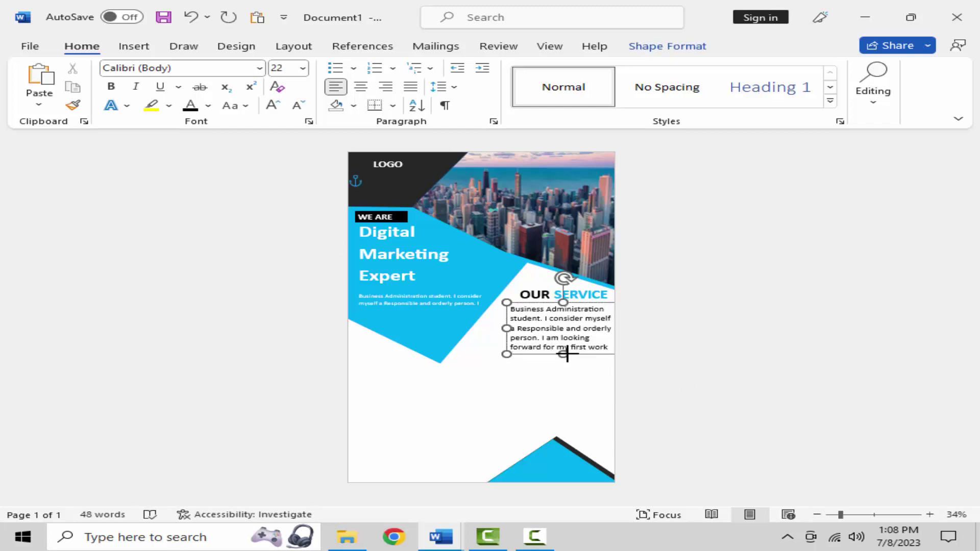
click(673, 377)
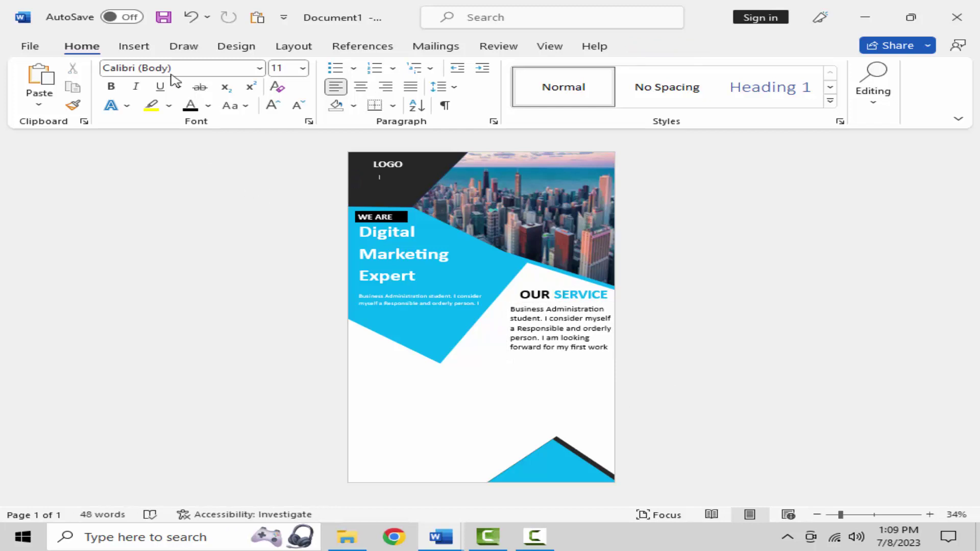
click(140, 46)
click(197, 75)
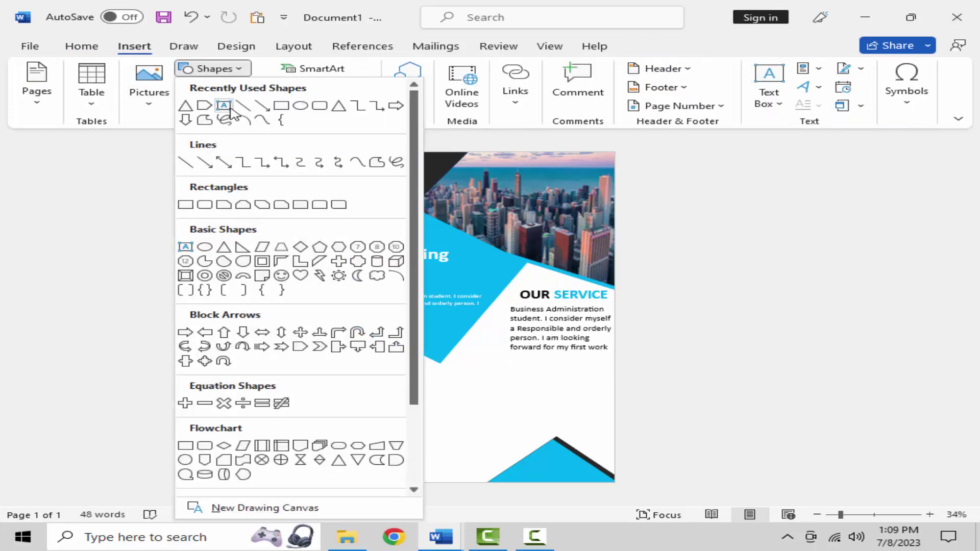
click(228, 108)
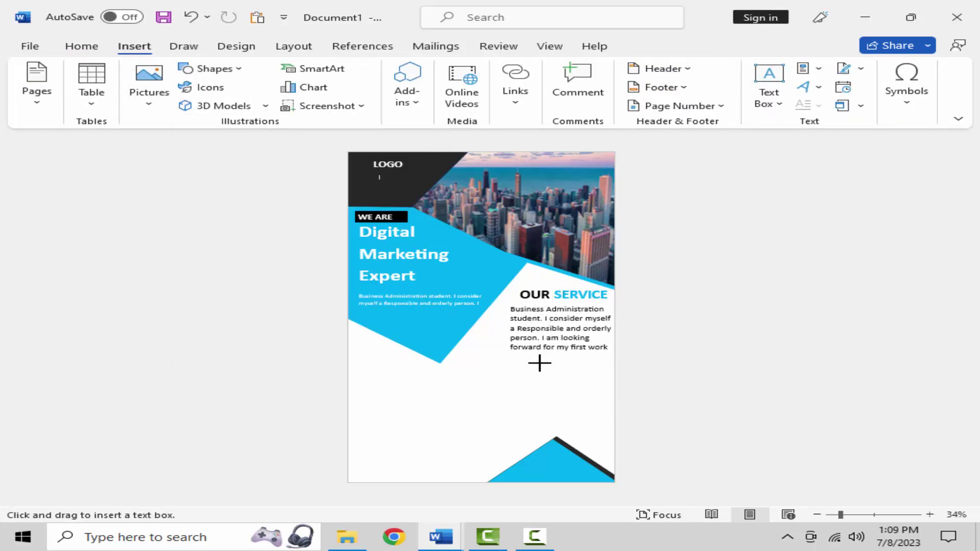
drag(517, 357, 601, 376)
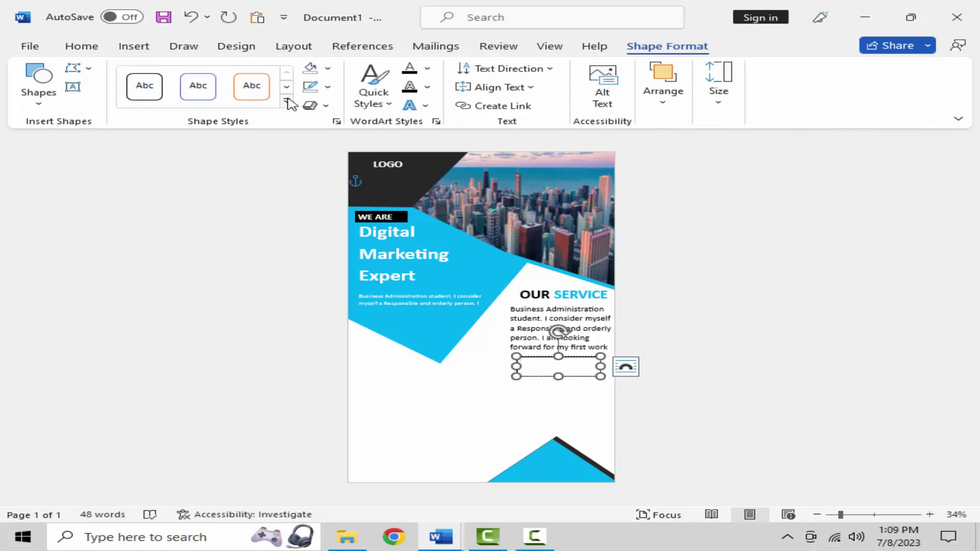
click(82, 47)
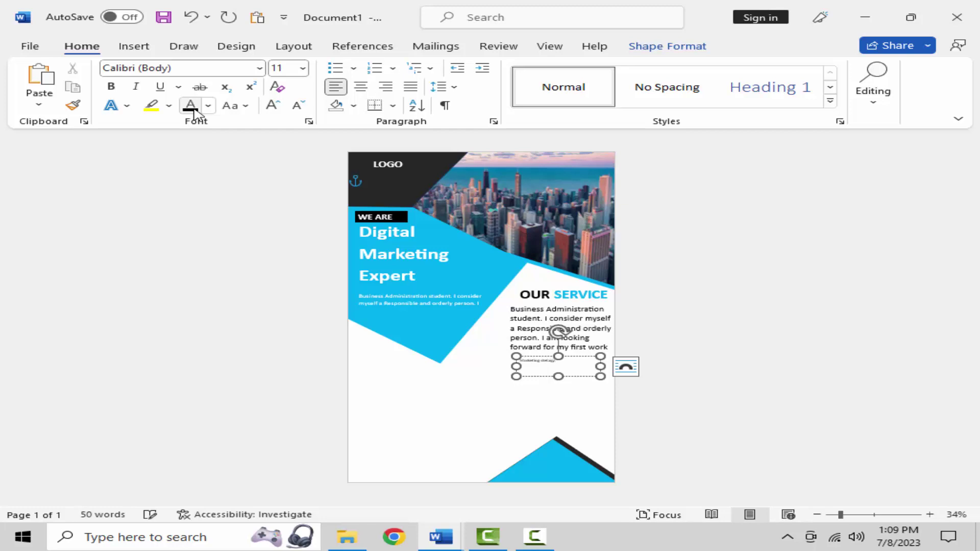
- Shift the new text box left, enlarge its text to 24 pt, and widen the box
drag(574, 360, 564, 361)
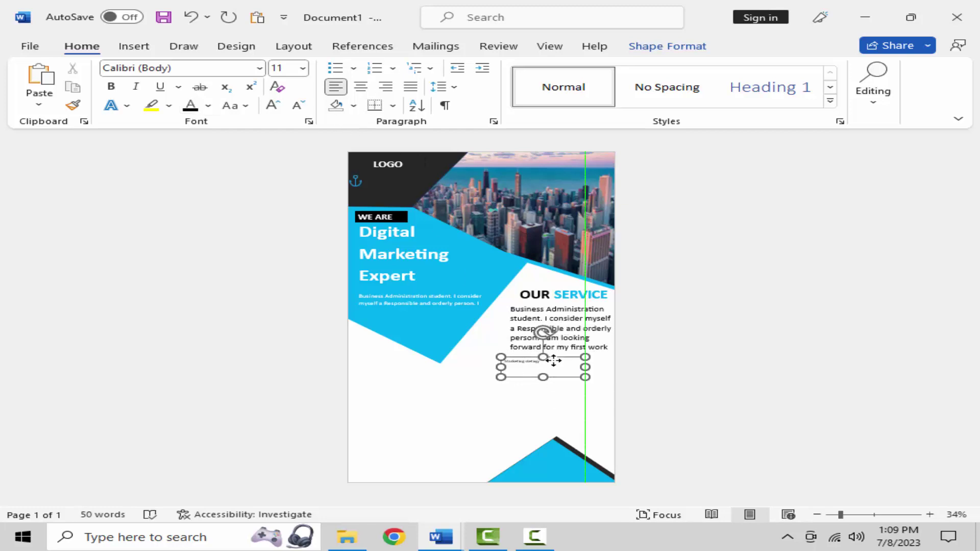
triple_click(516, 366)
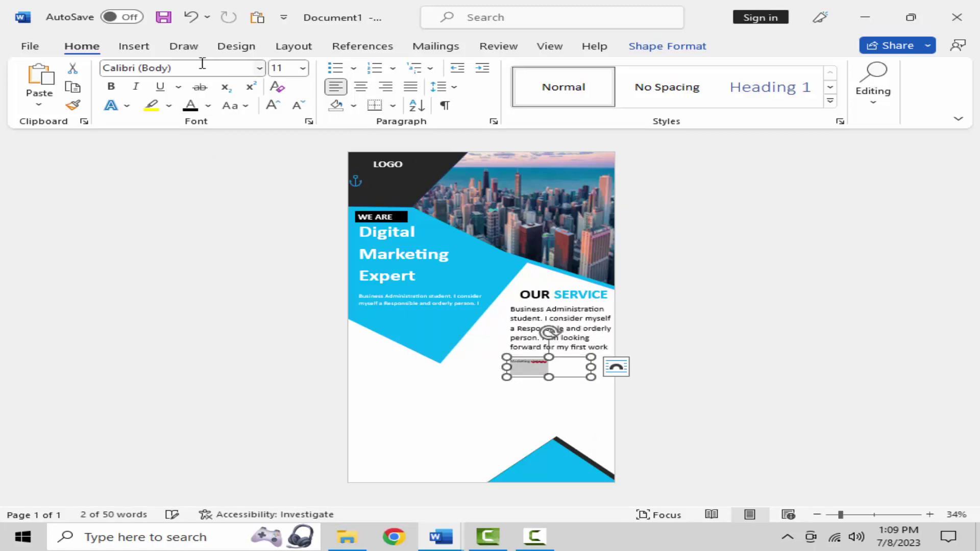
double_click(272, 107)
double_click(272, 108)
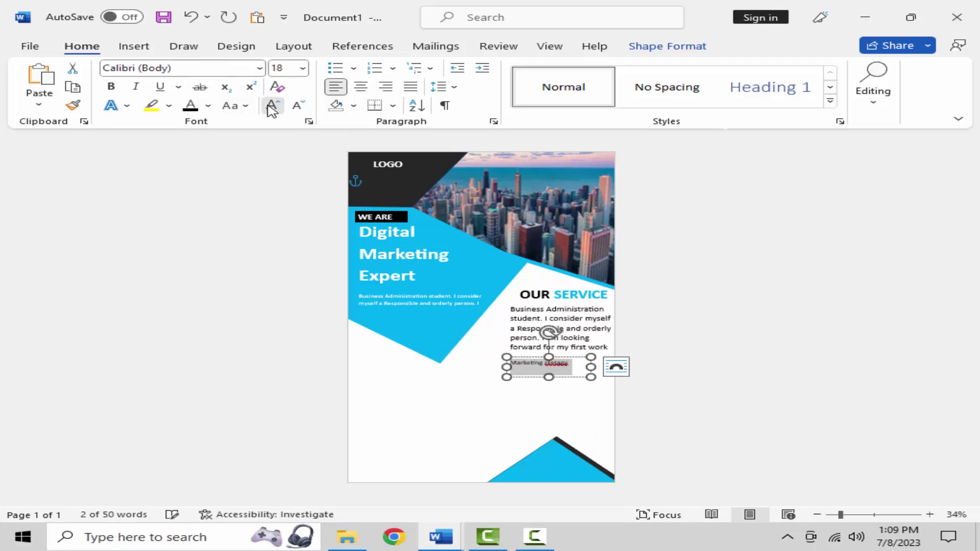
double_click(272, 108)
click(272, 107)
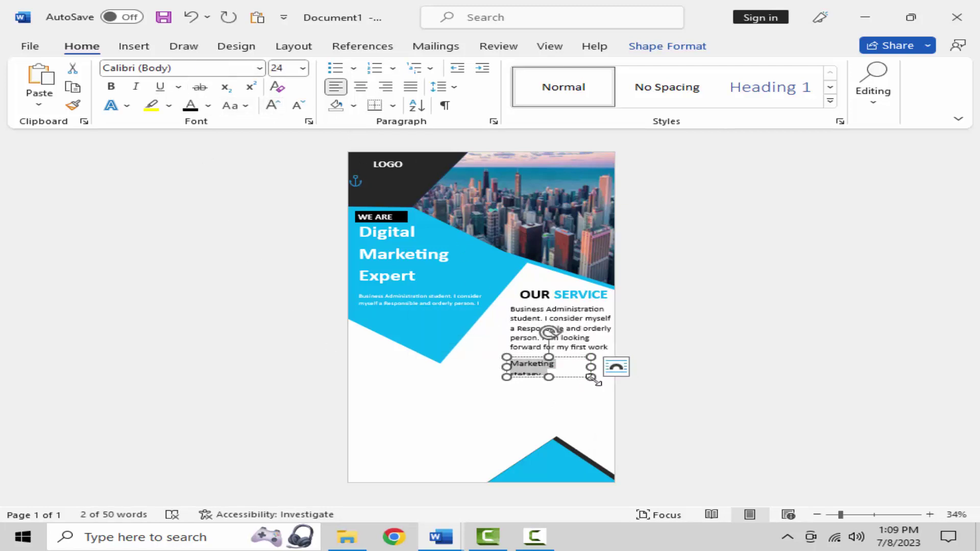
drag(591, 377, 612, 386)
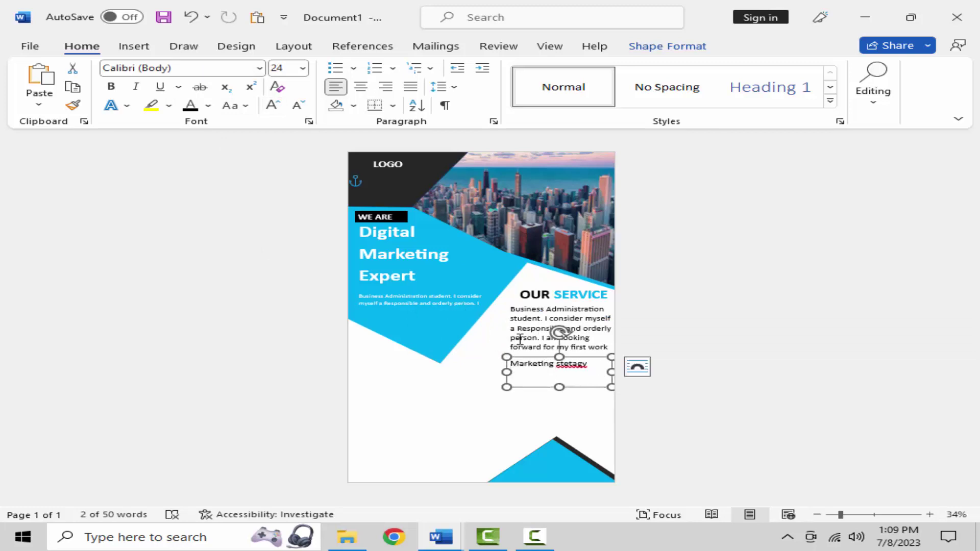
ctrl+scroll(521, 347, up, 1)
ctrl+scroll(520, 351, up, 1)
- Correct the misspelled second word of the subheading to read 'Marketing strategy'
drag(660, 370, 528, 370)
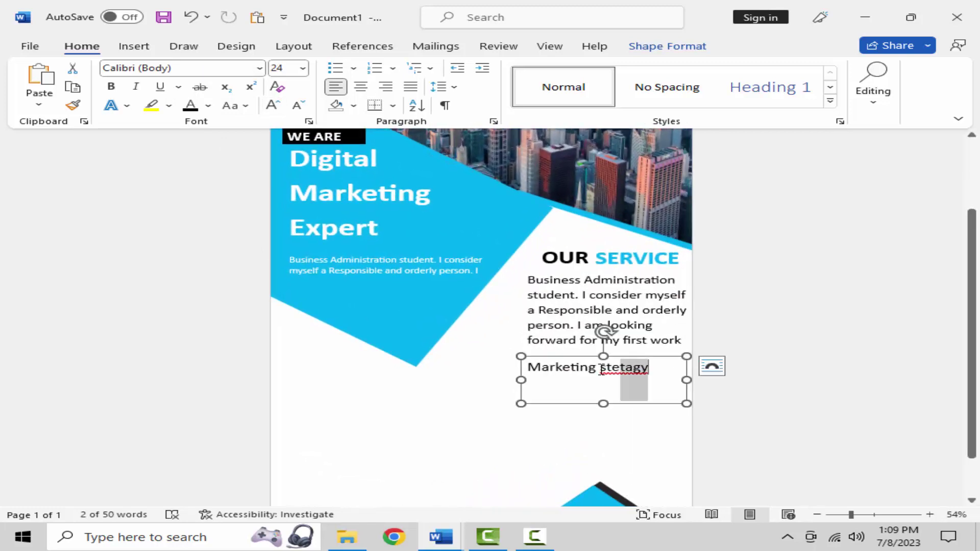
drag(654, 372, 600, 367)
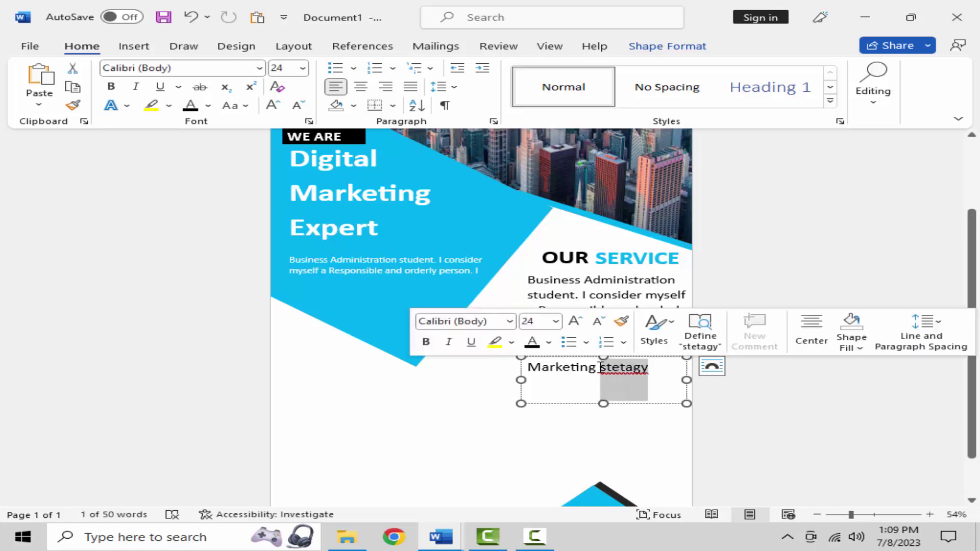
text(sr)
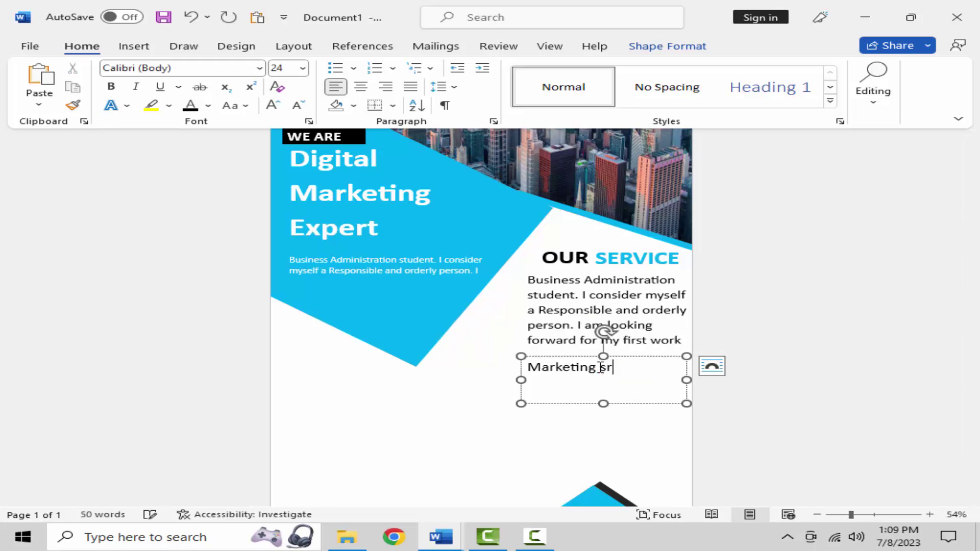
text(ooooooooooo)
key(BackSpace)
key(BackSpace)
key(BackSpace)
key(BackSpace)
key(BackSpace)
key(BackSpace)
text(egy)
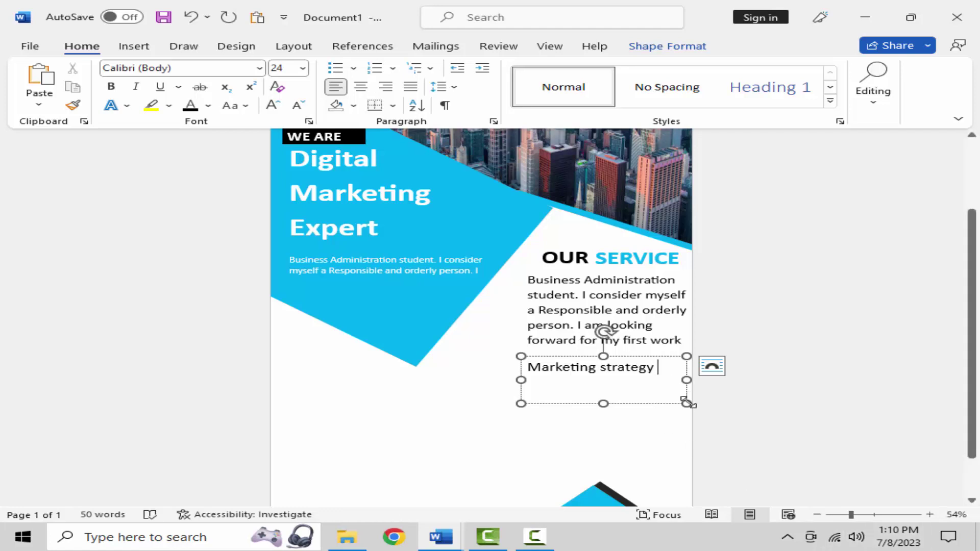
- Make 'Marketing strategy' bold at 26 pt and move its box up slightly
drag(686, 403, 691, 405)
drag(656, 374, 438, 368)
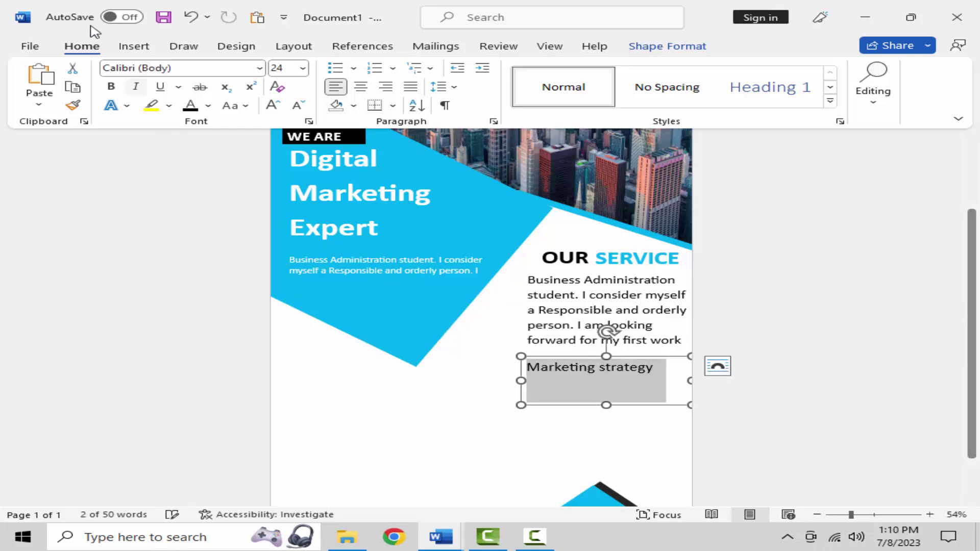
click(272, 105)
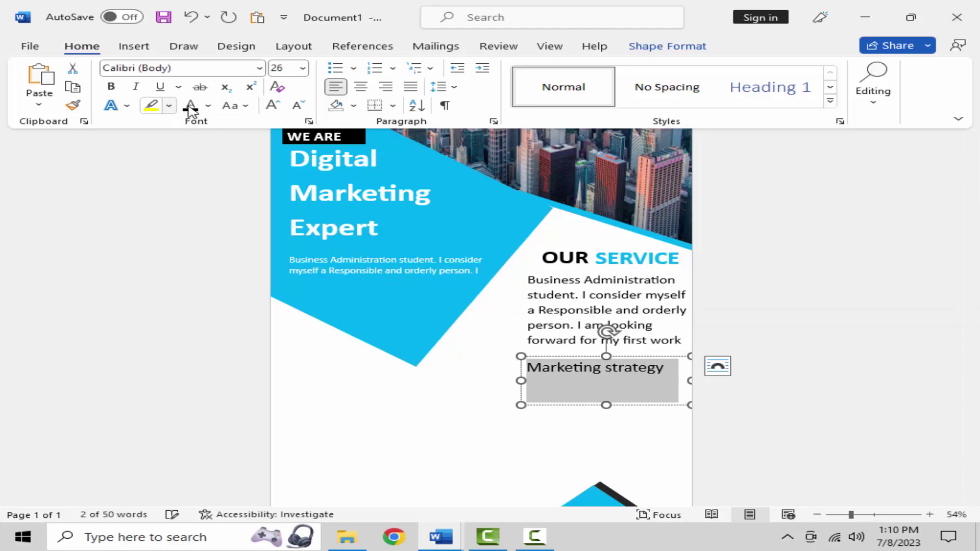
click(111, 88)
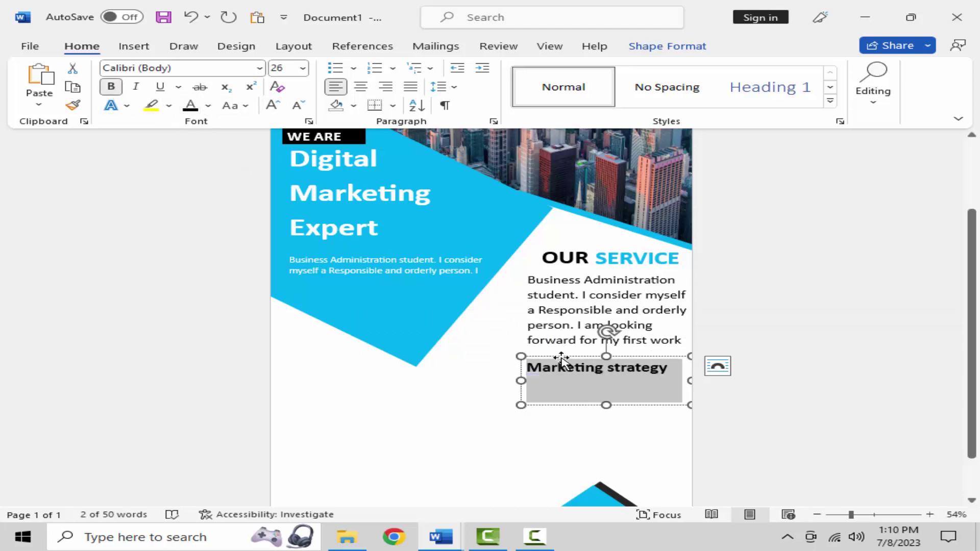
drag(562, 359, 562, 351)
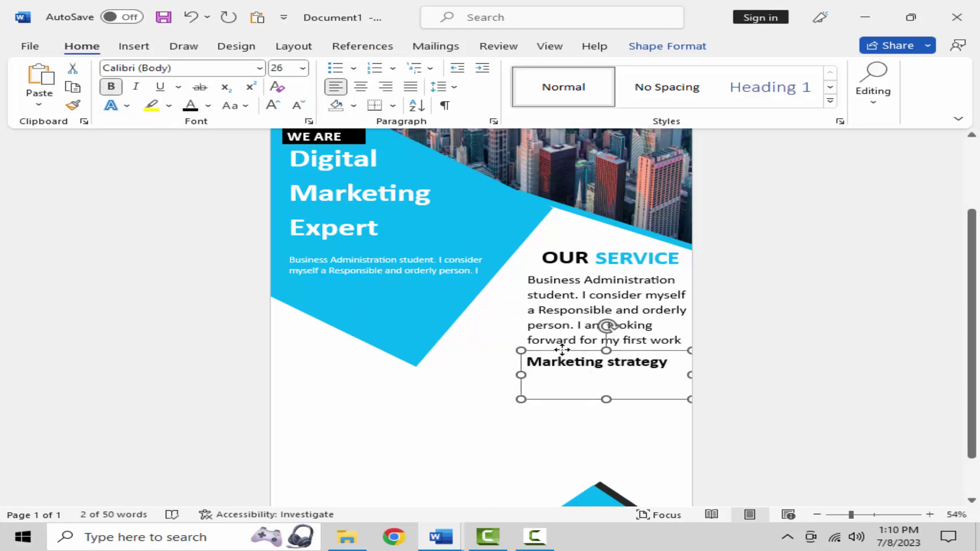
- Copy and paste the OUR SERVICE body text box
click(559, 281)
right_click(559, 281)
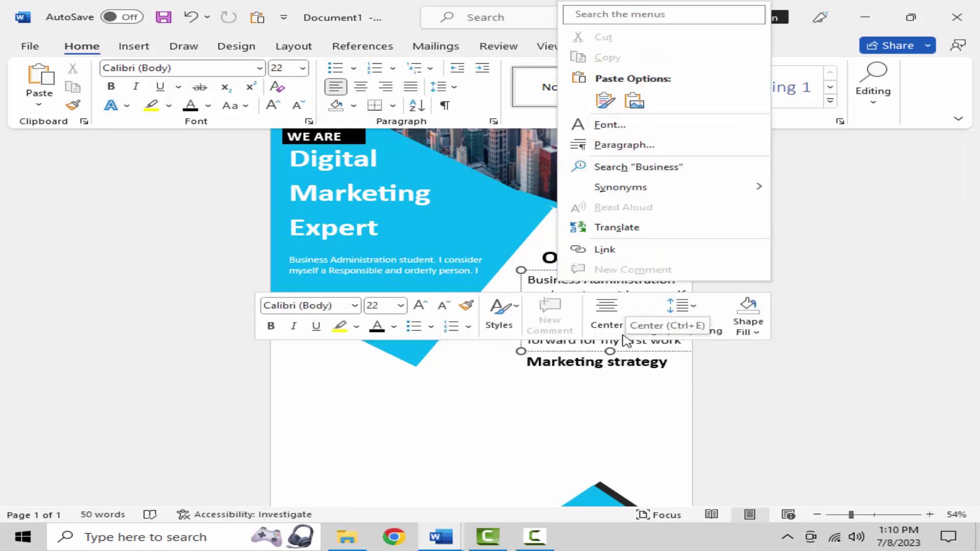
click(536, 270)
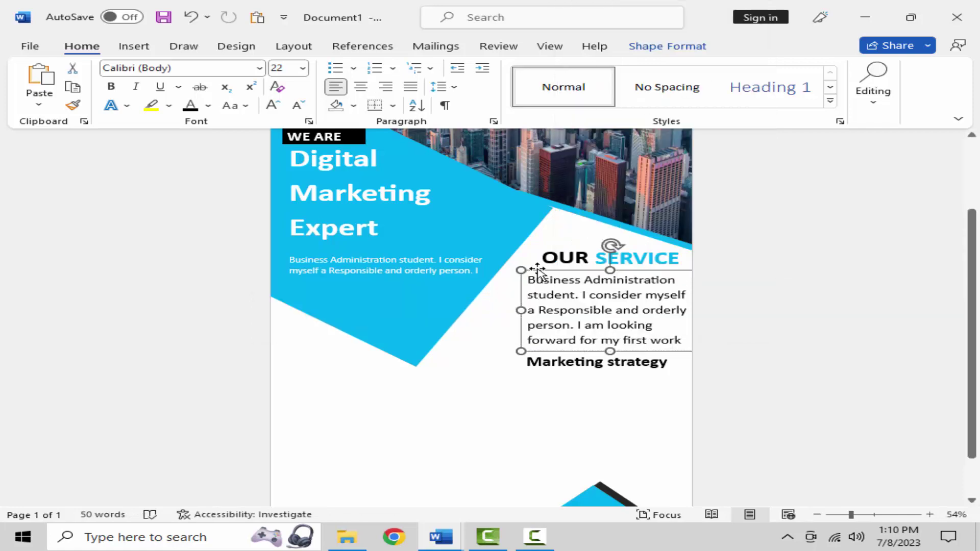
right_click(536, 271)
key(Escape)
right_click(561, 288)
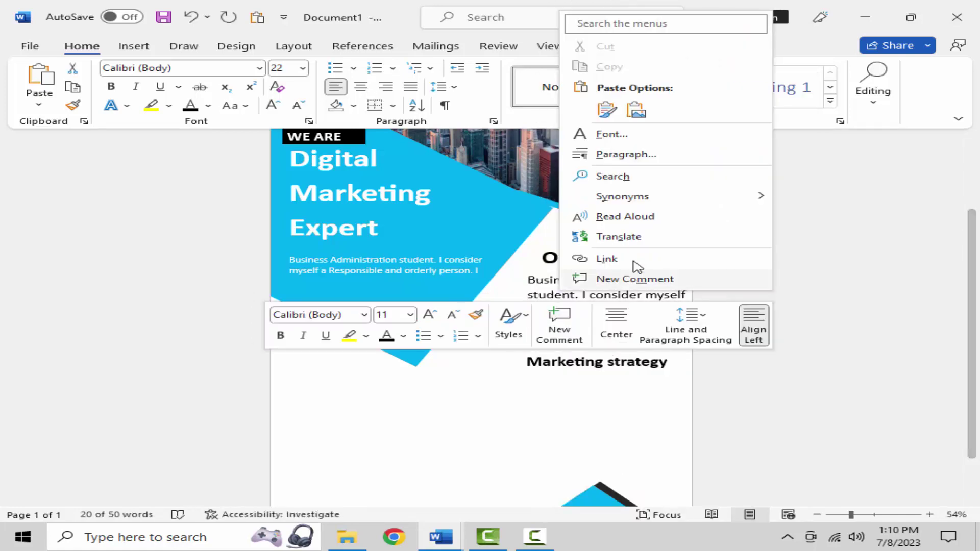
click(606, 109)
- Place the pasted copy under 'Marketing strategy' and shorten it to two lines
mouse_move(373, 153)
mouse_down()
mouse_move(373, 255)
mouse_move(406, 209)
mouse_up()
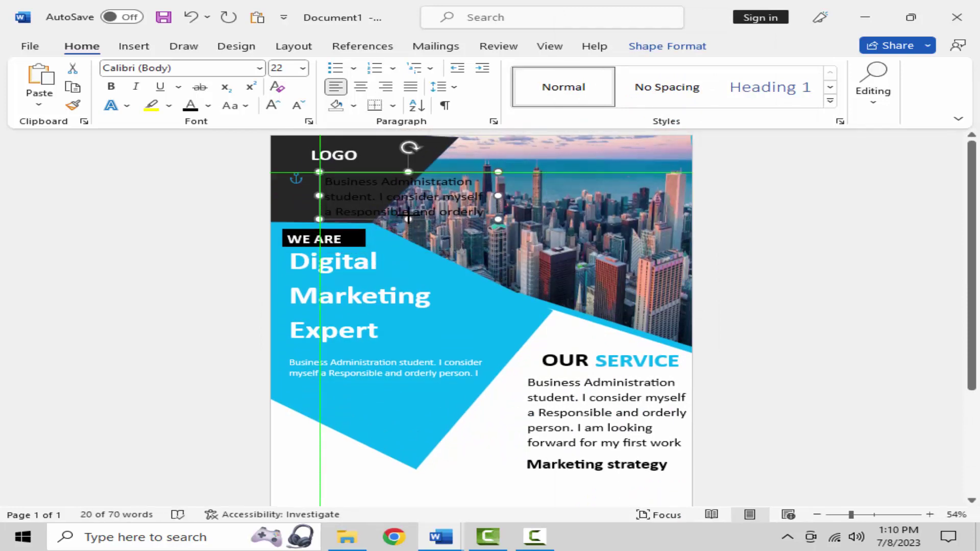
drag(388, 172, 585, 474)
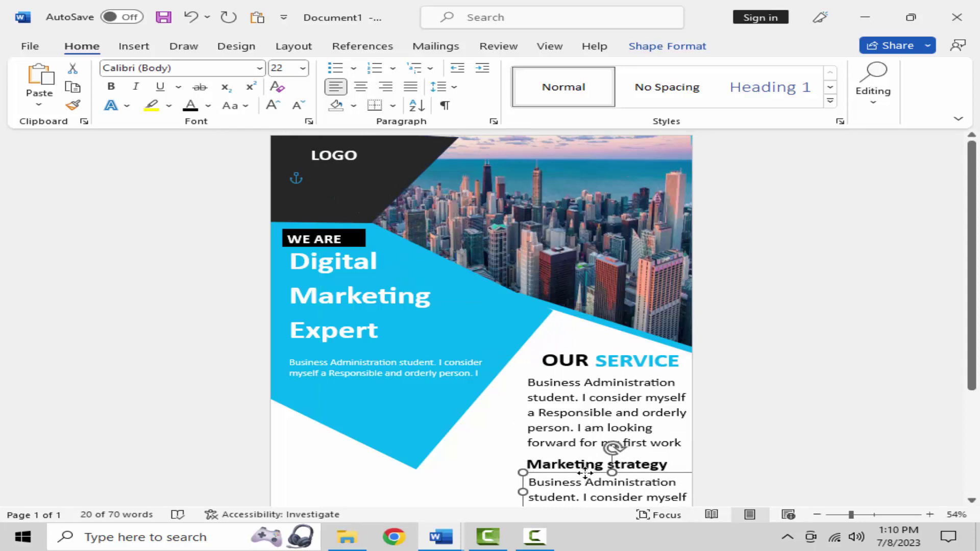
scroll(587, 459, down, 5)
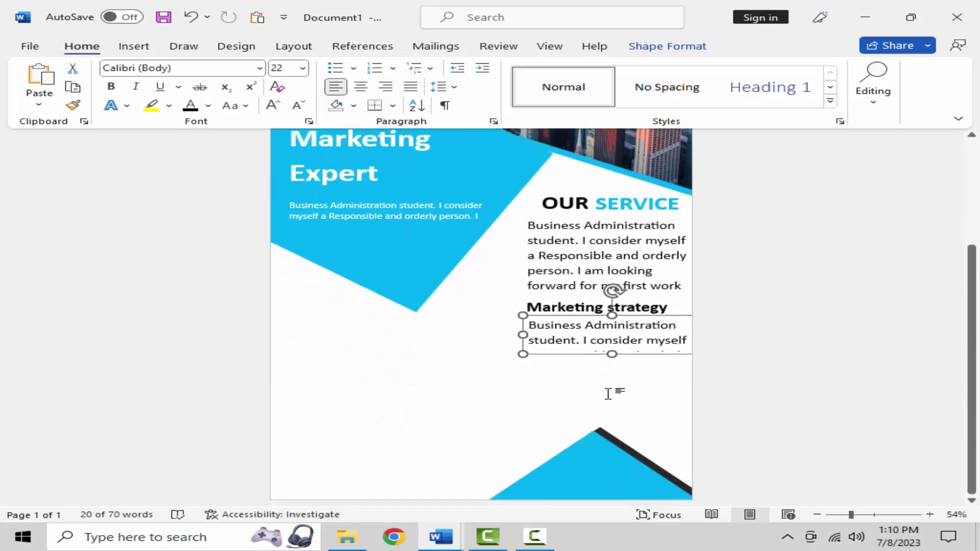
drag(613, 349, 613, 345)
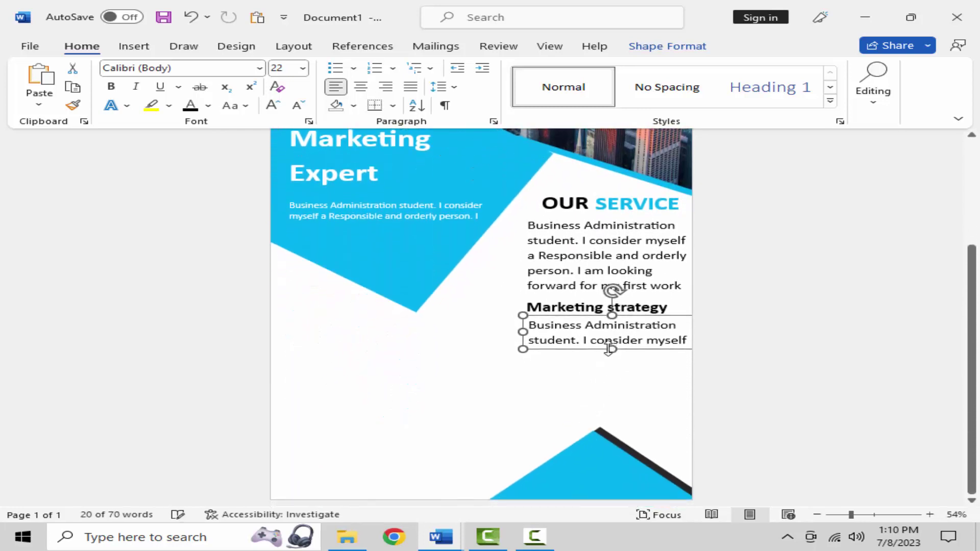
- Draw a tiny oval left of the new body text and fill it light blue
click(133, 46)
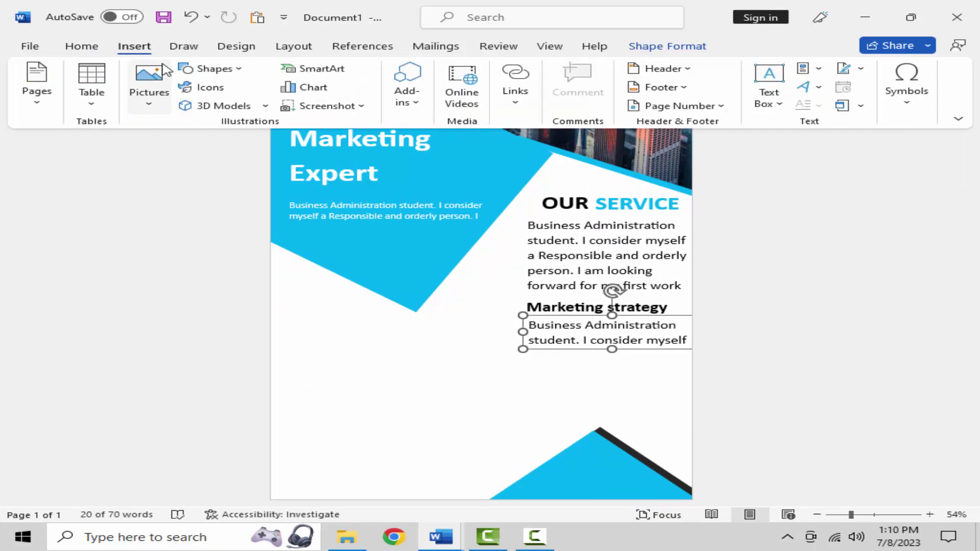
click(209, 68)
click(281, 105)
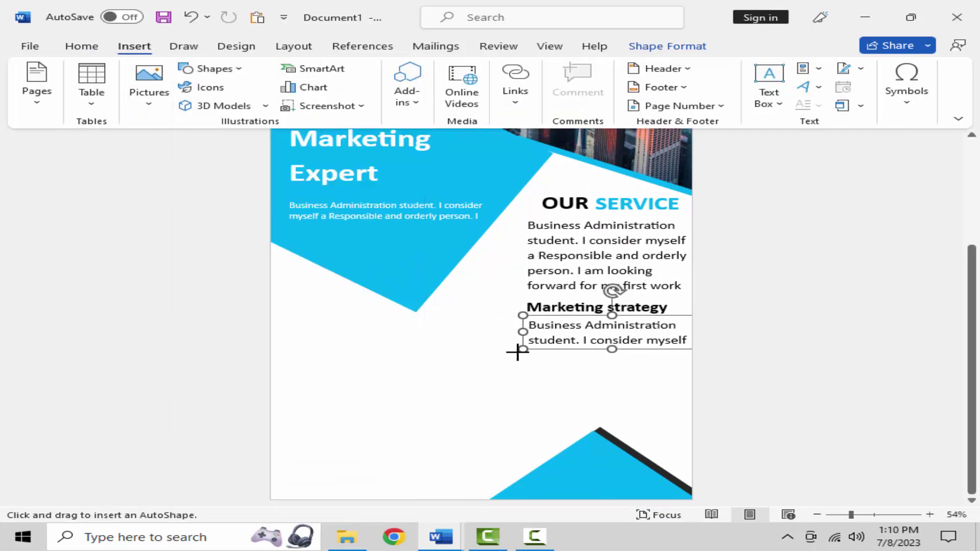
drag(482, 317, 492, 320)
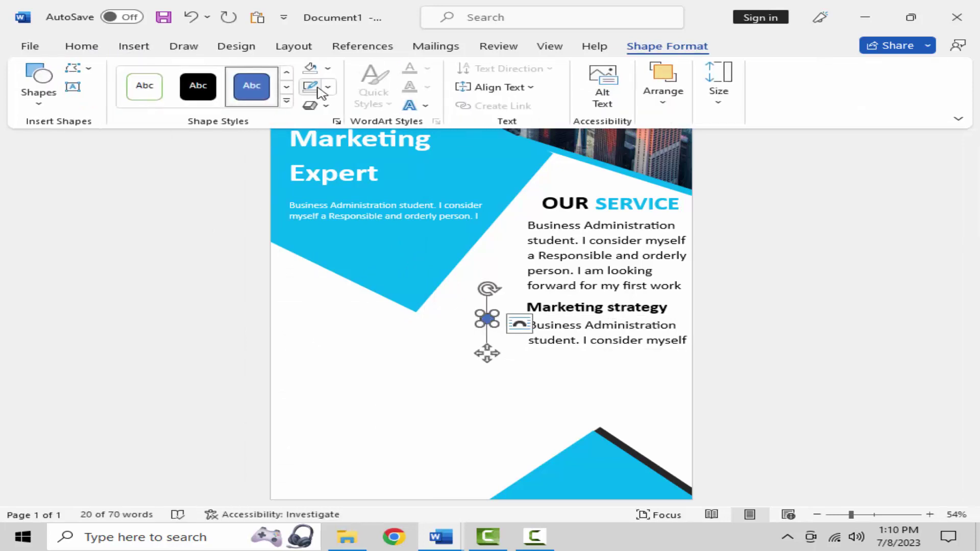
click(328, 68)
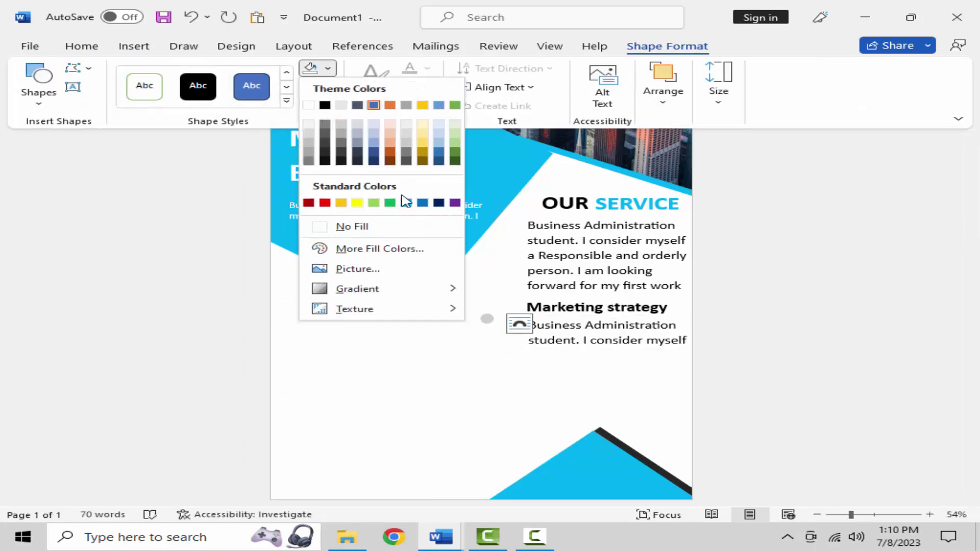
click(410, 204)
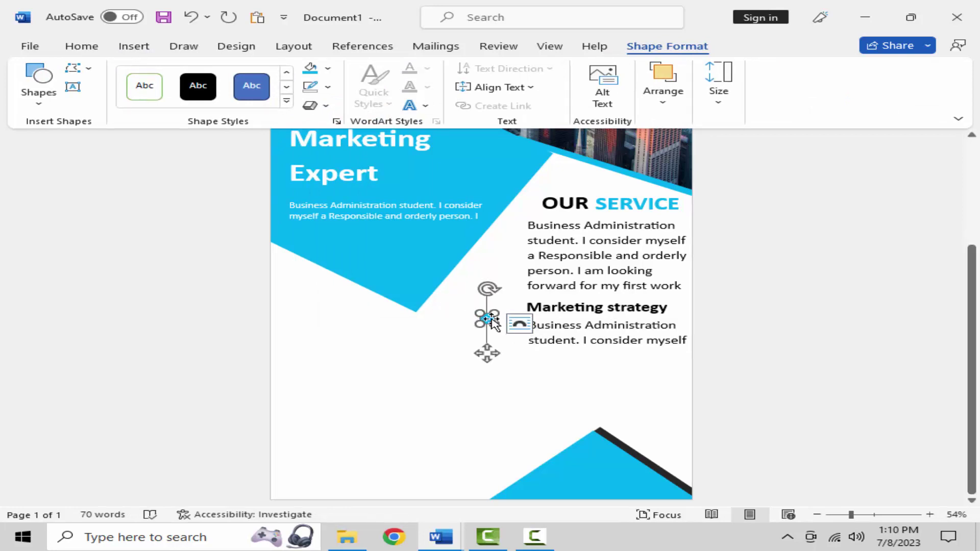
- Nudge the cyan dot right and down so it aligns beside the text
key(Right)
key(Right)
key(Right)
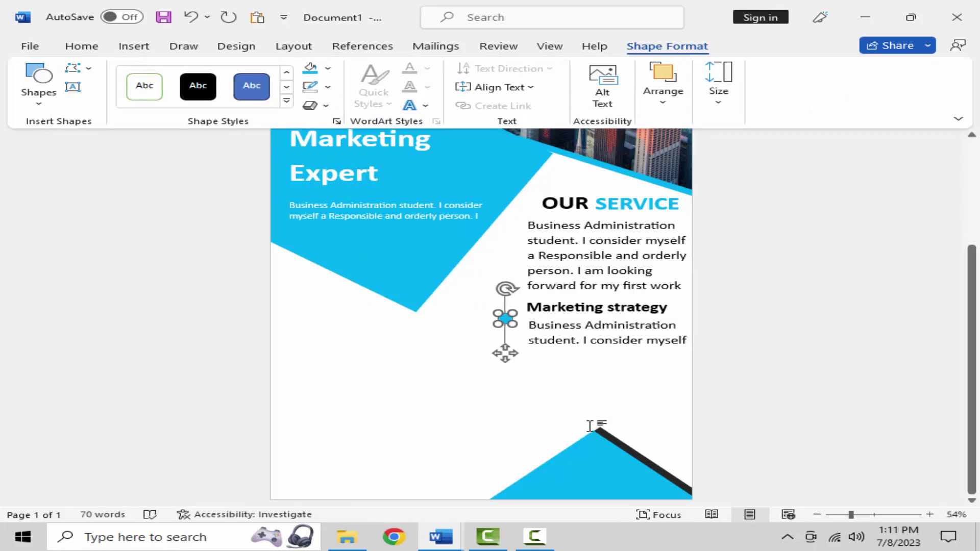
key(ctrl+Down)
key(ctrl+Down)
key(ctrl+Down)
key(ctrl+Down)
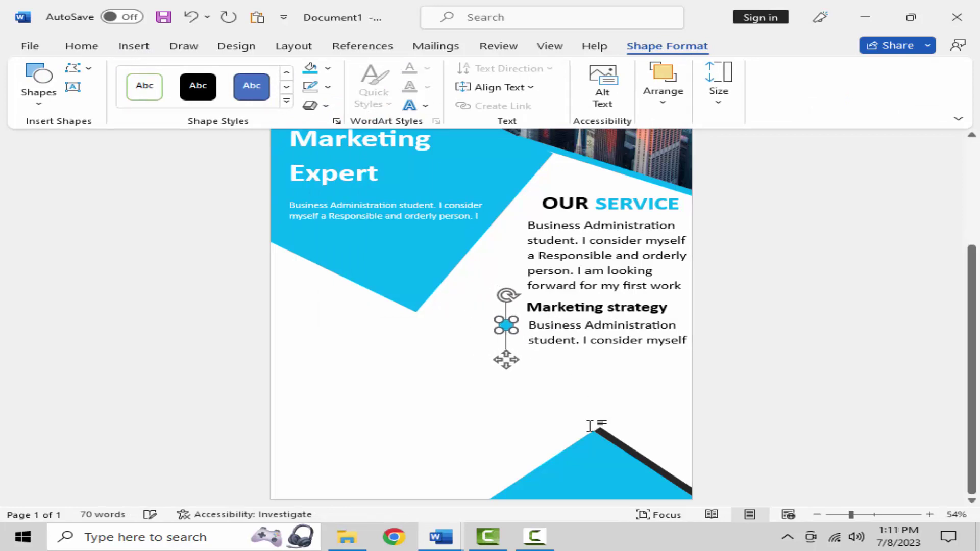
key(ctrl+Right)
key(ctrl+Right)
key(ctrl+Right)
key(ctrl+Right)
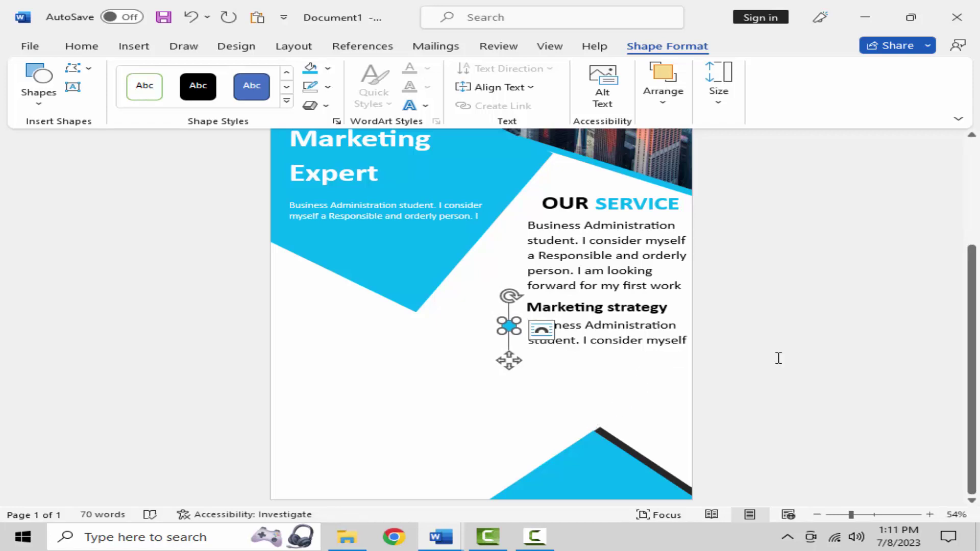
click(753, 340)
scroll(754, 340, up, 3)
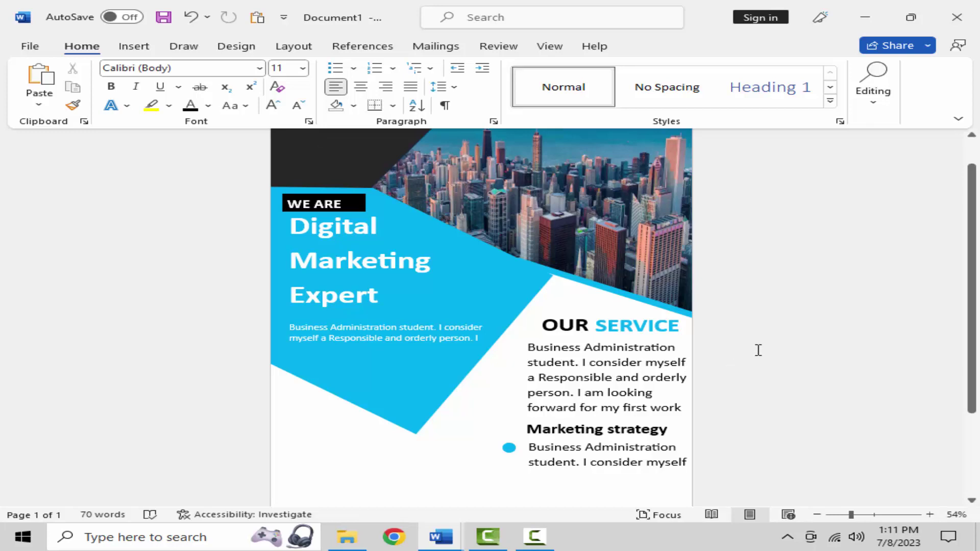
- Duplicate the 'Marketing strategy' box below the bullet text and start replacing its text with 'cli'
click(580, 433)
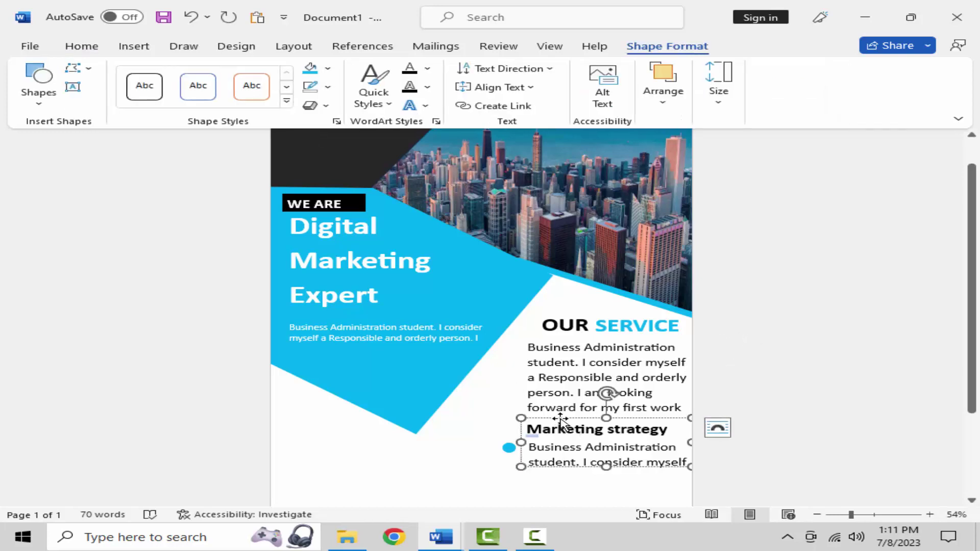
right_click(561, 422)
click(608, 393)
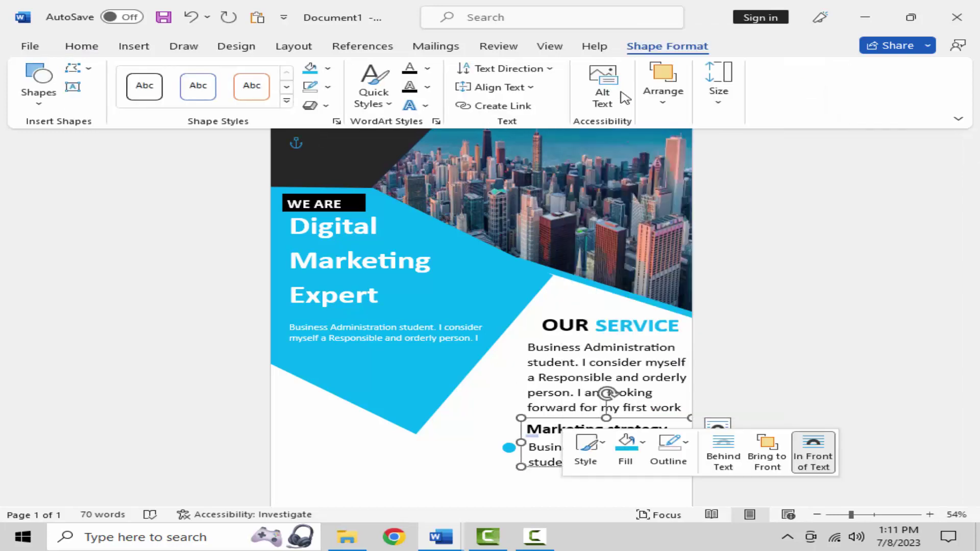
right_click(834, 290)
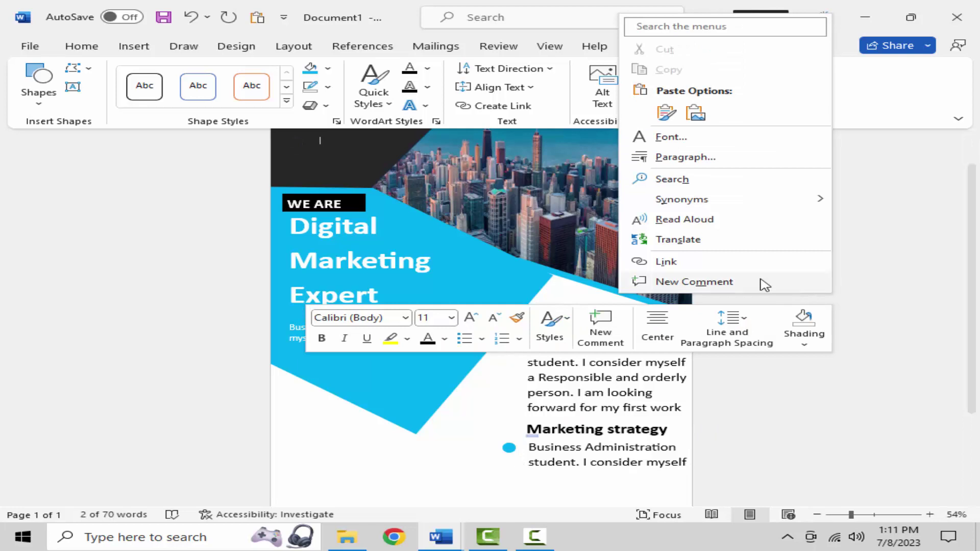
click(666, 112)
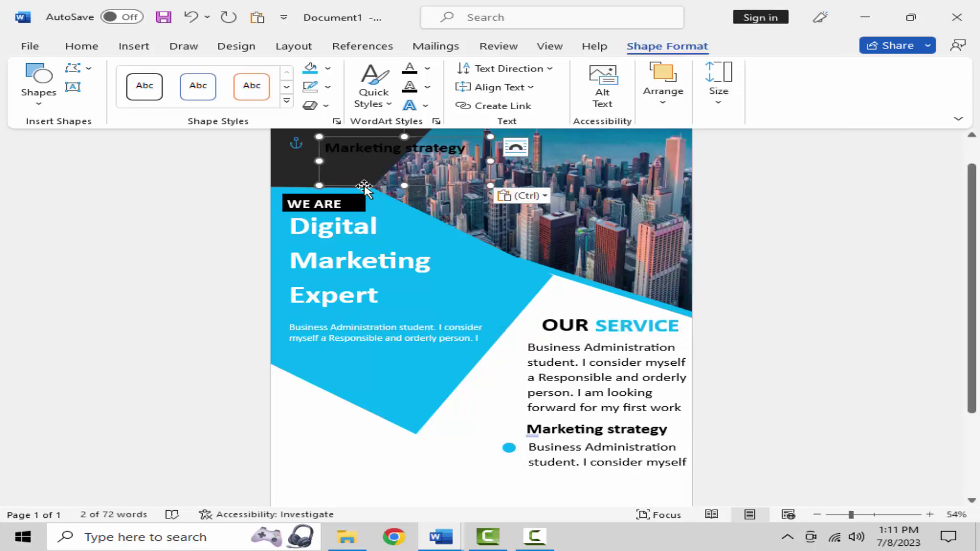
mouse_move(361, 184)
mouse_down()
mouse_move(572, 509)
mouse_move(541, 486)
mouse_up()
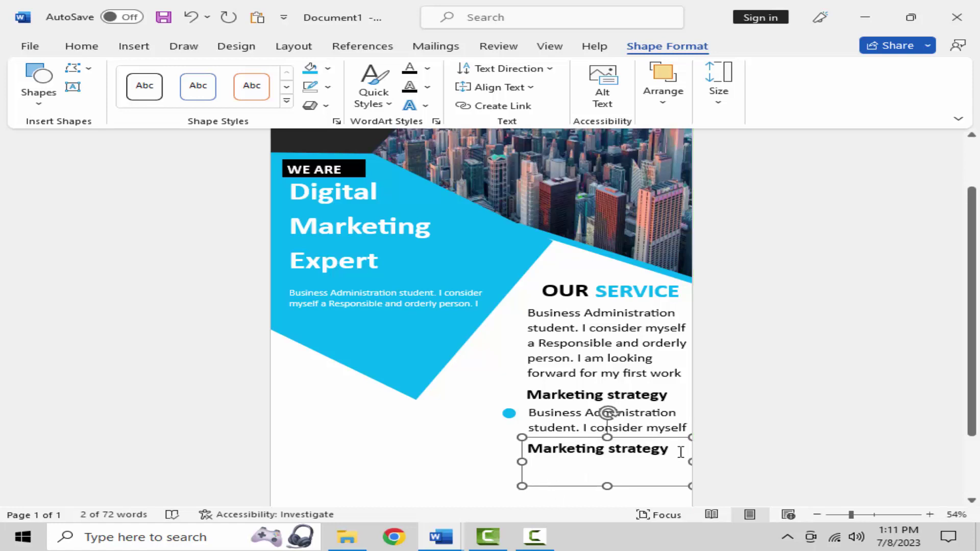
drag(643, 454, 514, 449)
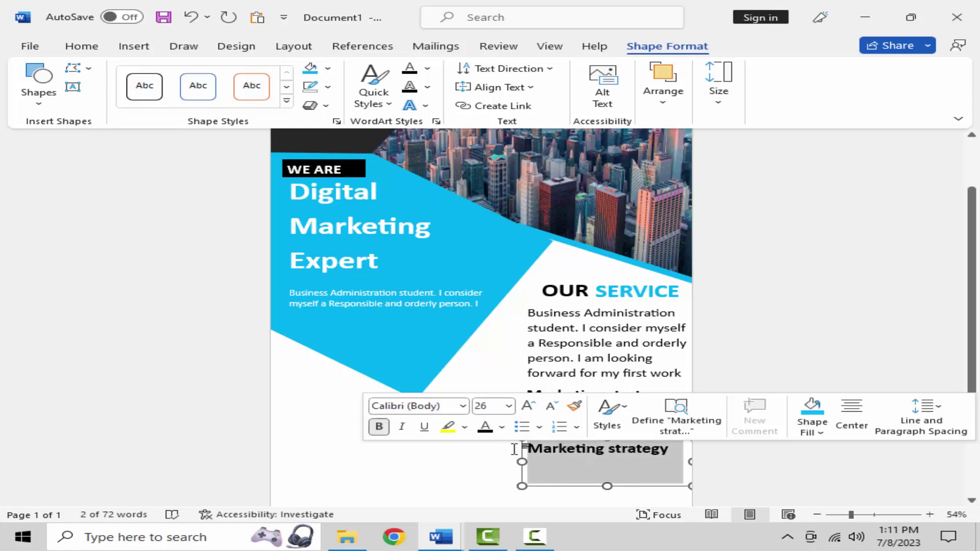
text(cl)
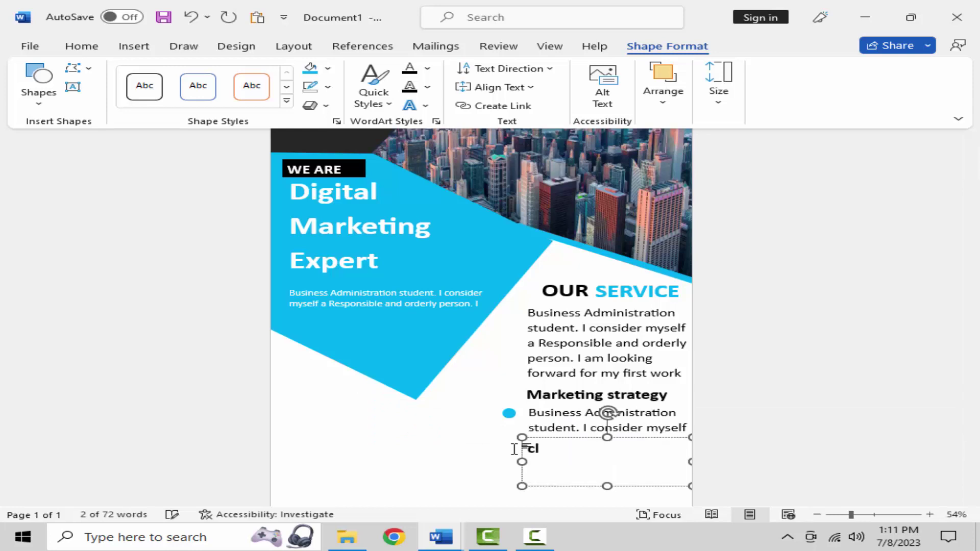
text(ient Management)
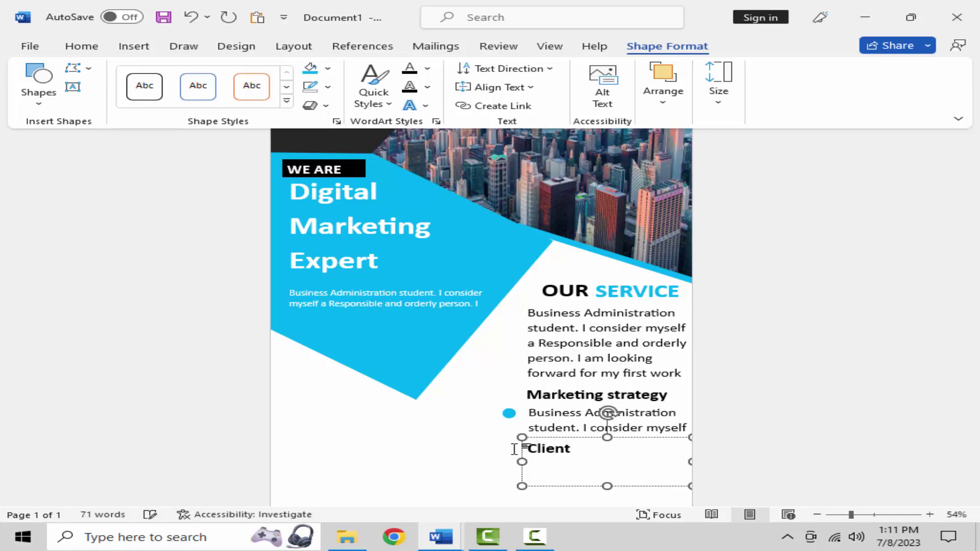
- Complete the heading as 'Client Management' and select the whole heading line
text(Management)
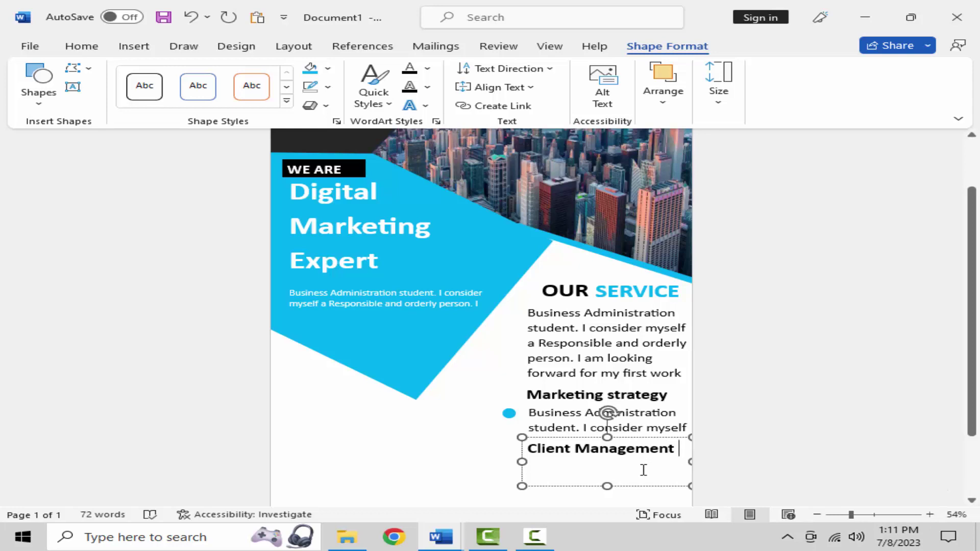
scroll(531, 459, up, 1)
click(581, 462)
click(580, 473)
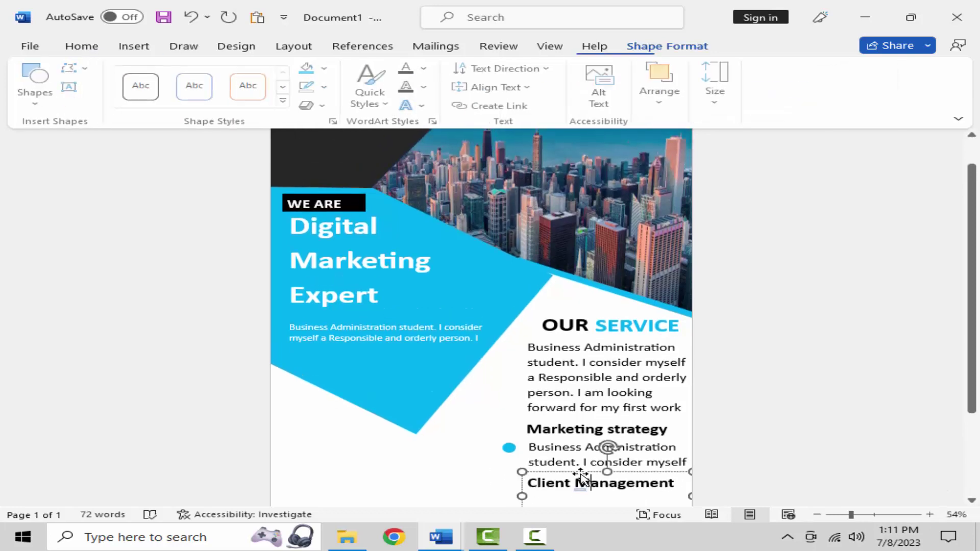
triple_click(580, 478)
scroll(582, 468, down, 2)
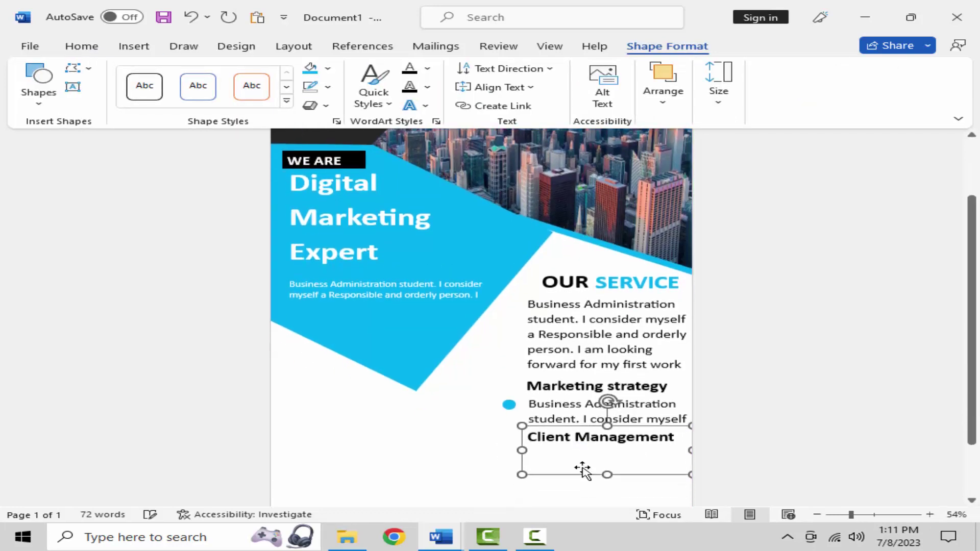
- Copy the blue bullet circle and place the copy beside Client Management
click(509, 379)
right_click(508, 379)
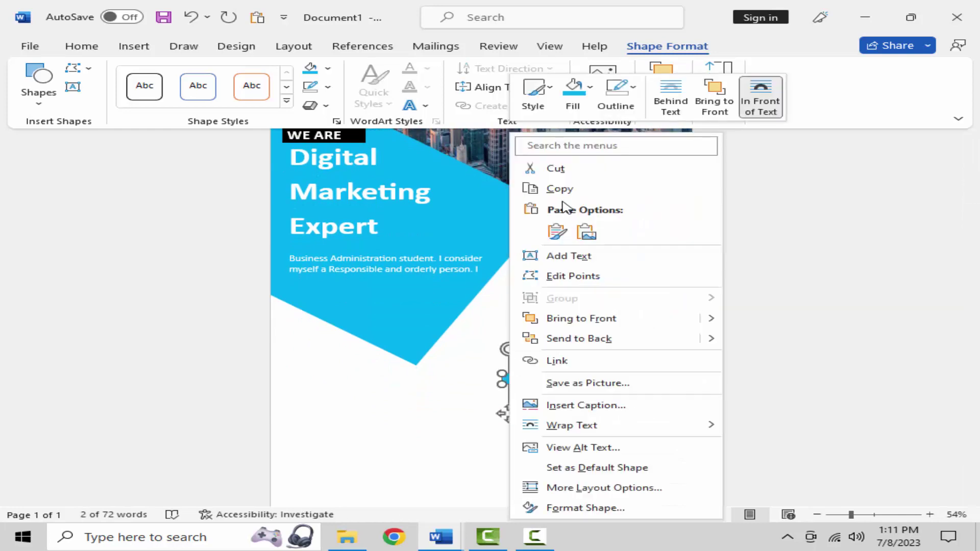
click(560, 189)
right_click(615, 240)
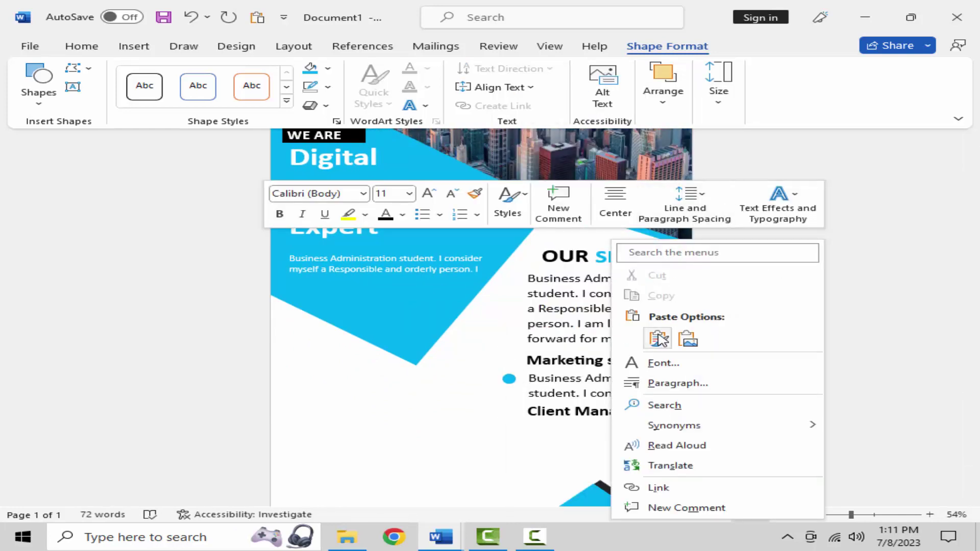
key(Escape)
scroll(251, 253, up, 3)
key(ctrl+v)
mouse_move(359, 196)
mouse_down()
mouse_move(331, 206)
mouse_move(524, 502)
mouse_up()
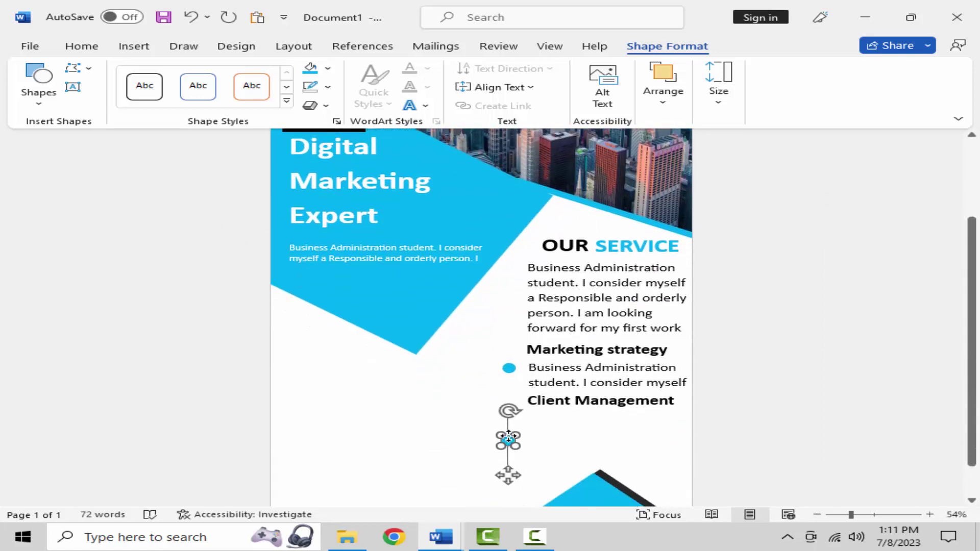
drag(524, 502, 508, 463)
drag(509, 428, 510, 425)
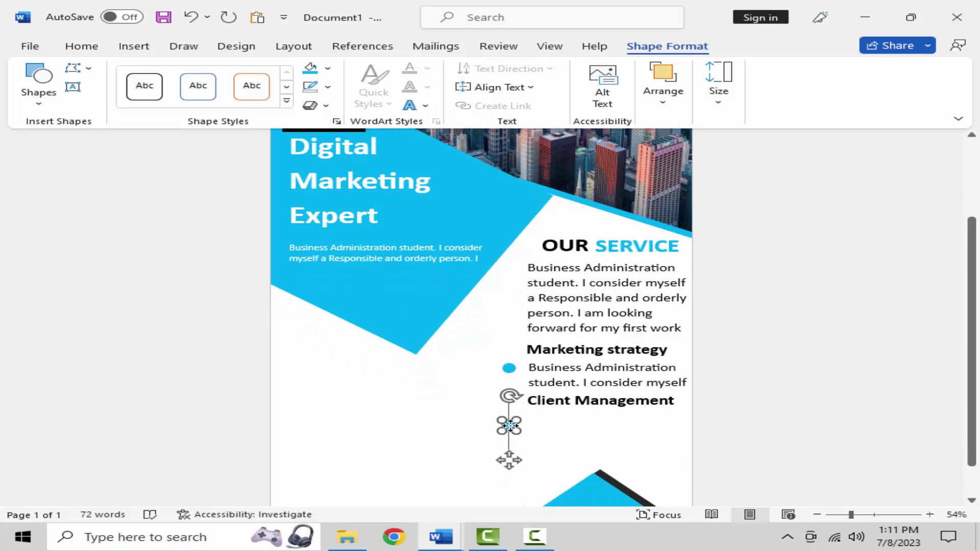
drag(509, 425, 511, 423)
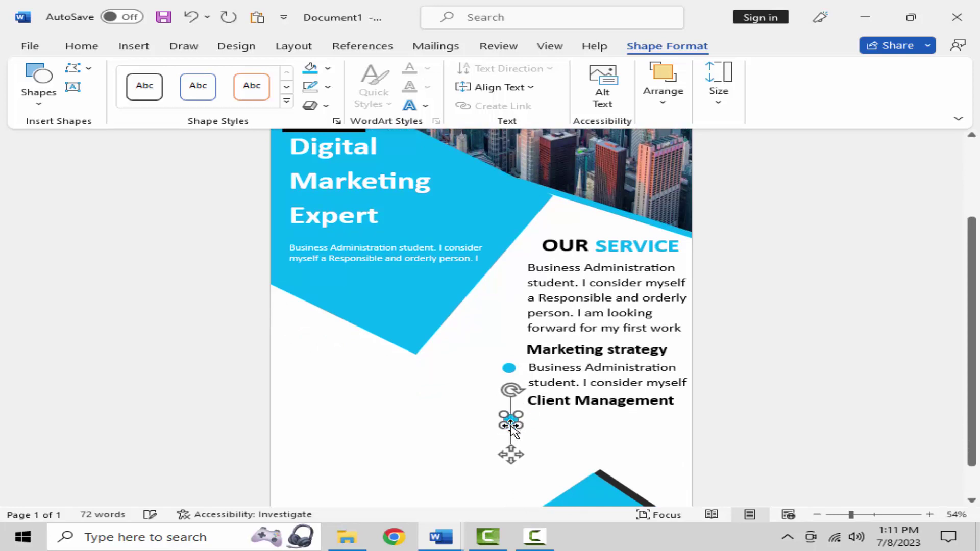
click(763, 443)
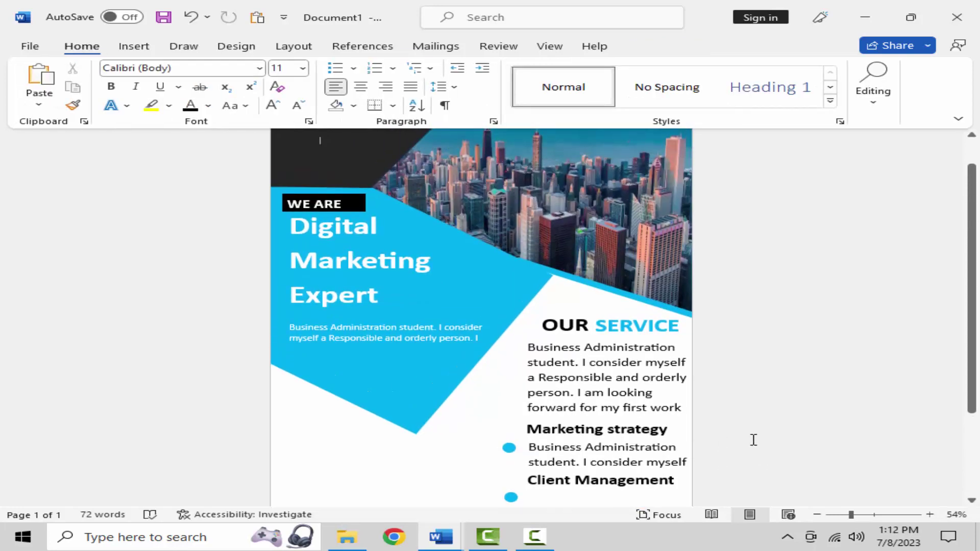
scroll(753, 439, down, 5)
- Copy the Marketing strategy description box under Client Management and line the bullet up with it
click(619, 377)
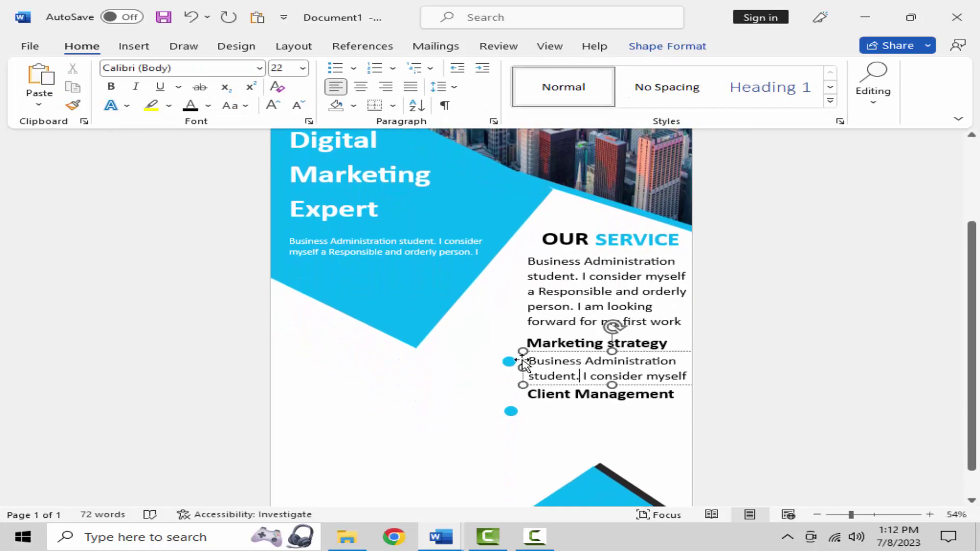
right_click(550, 356)
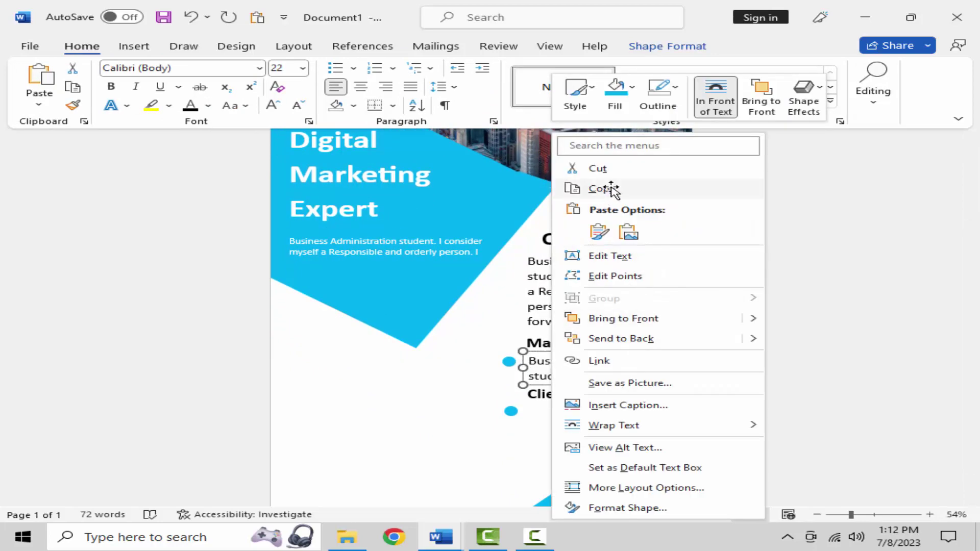
click(613, 190)
right_click(748, 248)
click(791, 340)
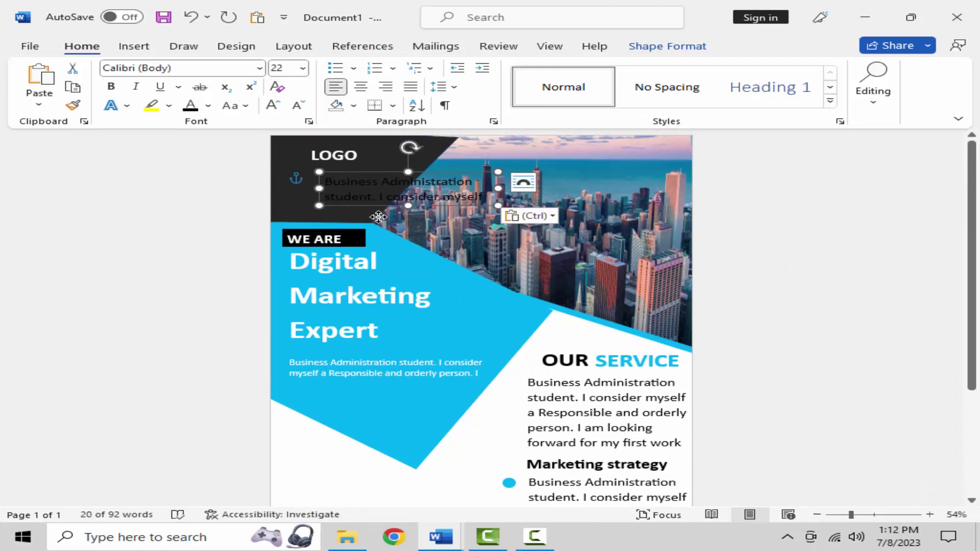
mouse_move(357, 203)
mouse_down()
mouse_move(562, 485)
mouse_move(563, 448)
mouse_move(575, 444)
mouse_up()
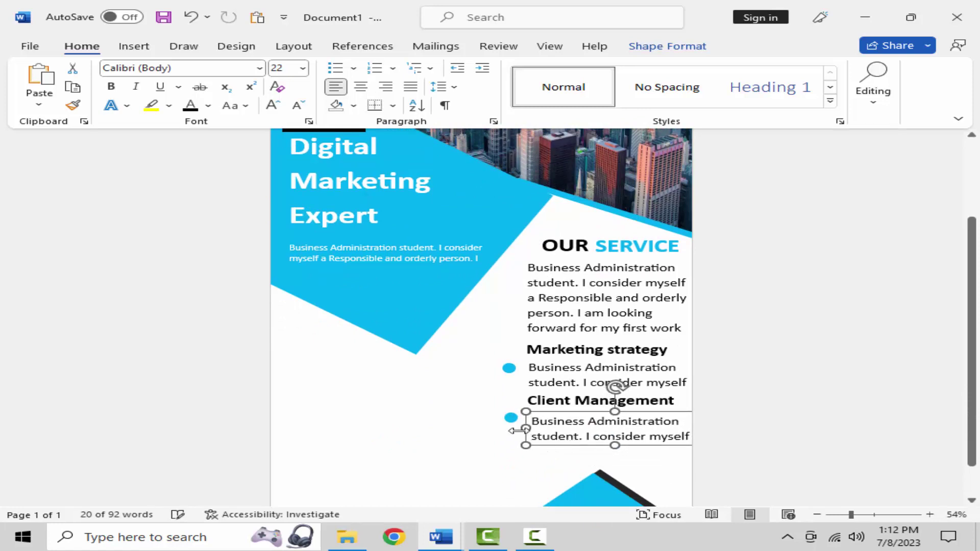
click(511, 418)
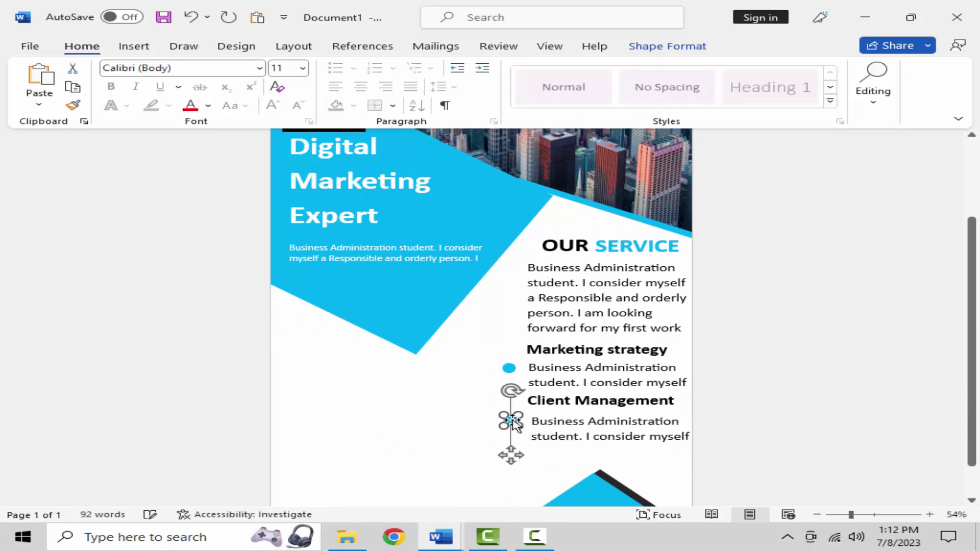
drag(514, 422, 516, 421)
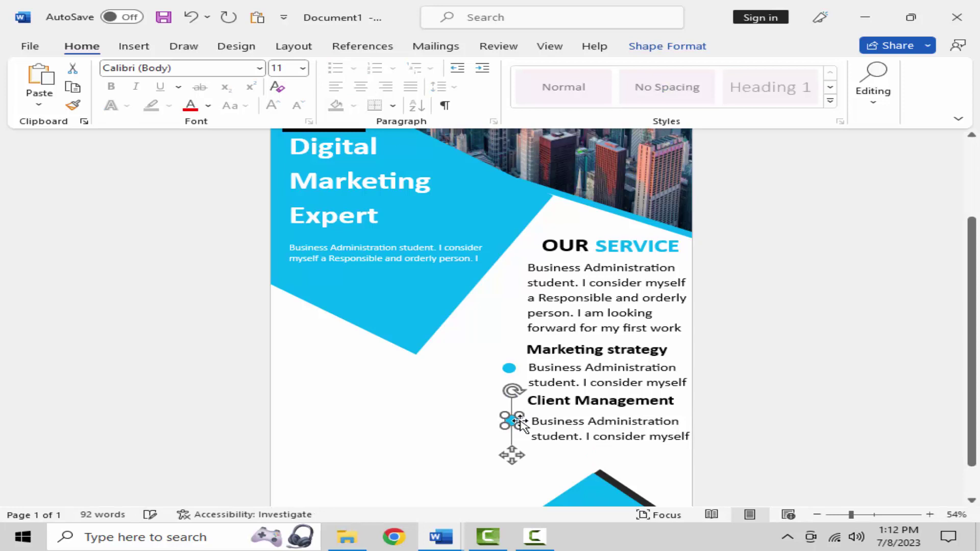
click(760, 429)
scroll(760, 428, up, 2)
- Paste a copy of the OUR heading with its source formatting, below the blue panel on the left
scroll(715, 423, up, 1)
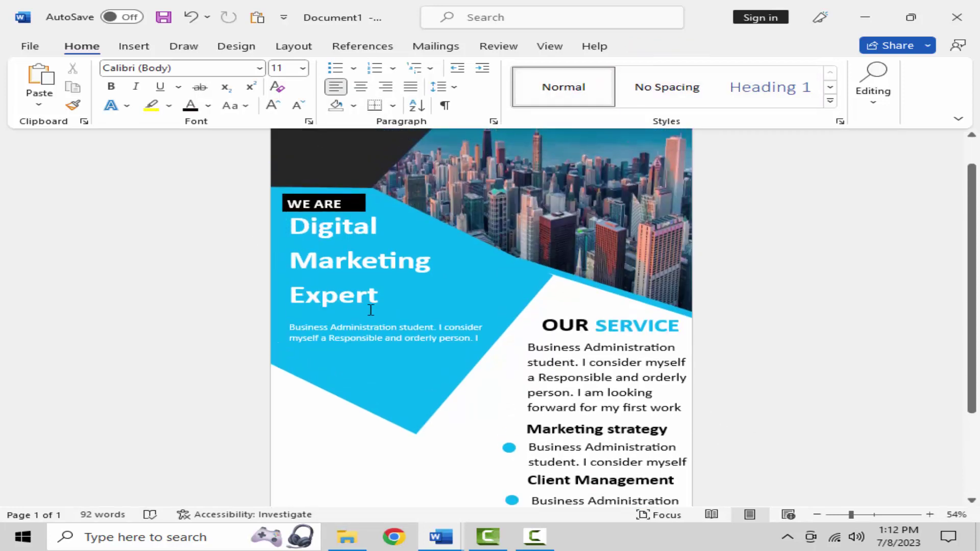
scroll(403, 316, down, 1)
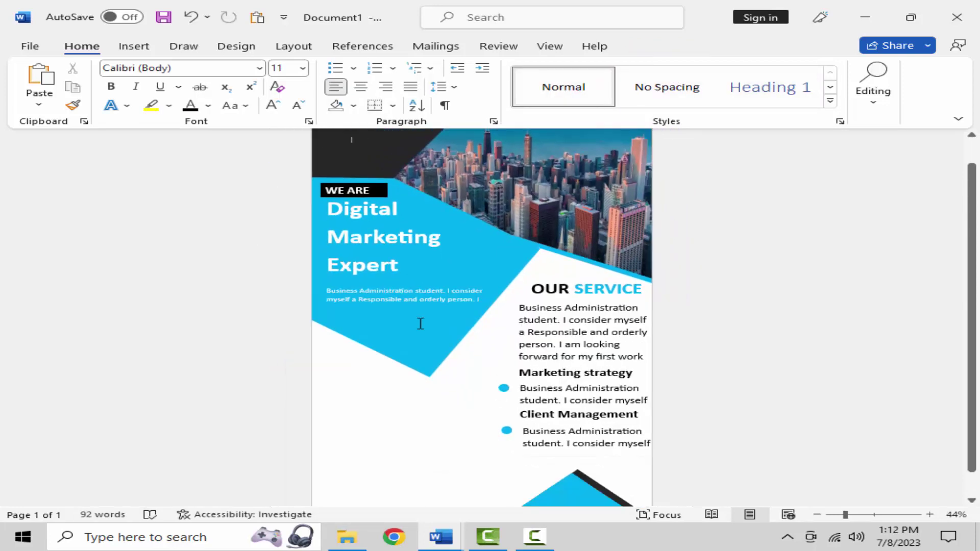
scroll(420, 324, down, 1)
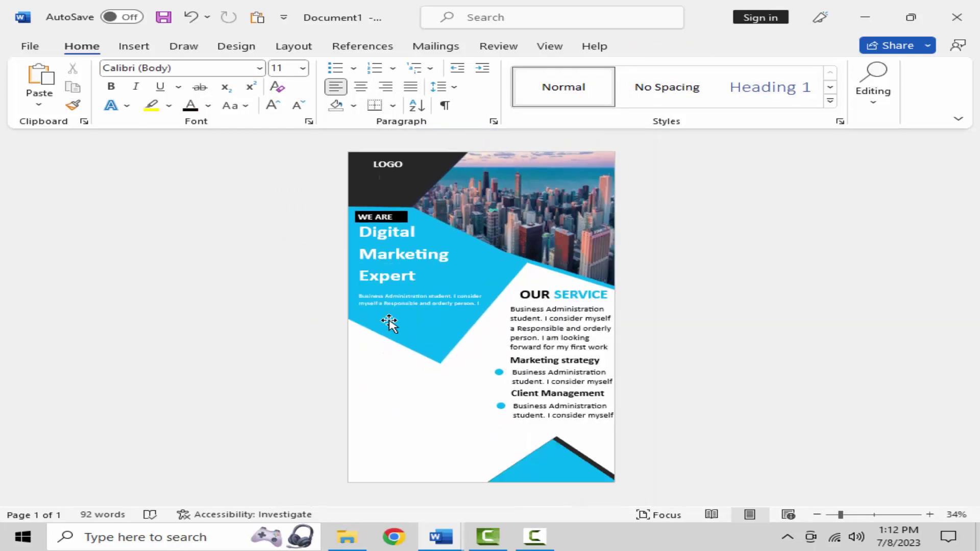
click(526, 298)
right_click(527, 286)
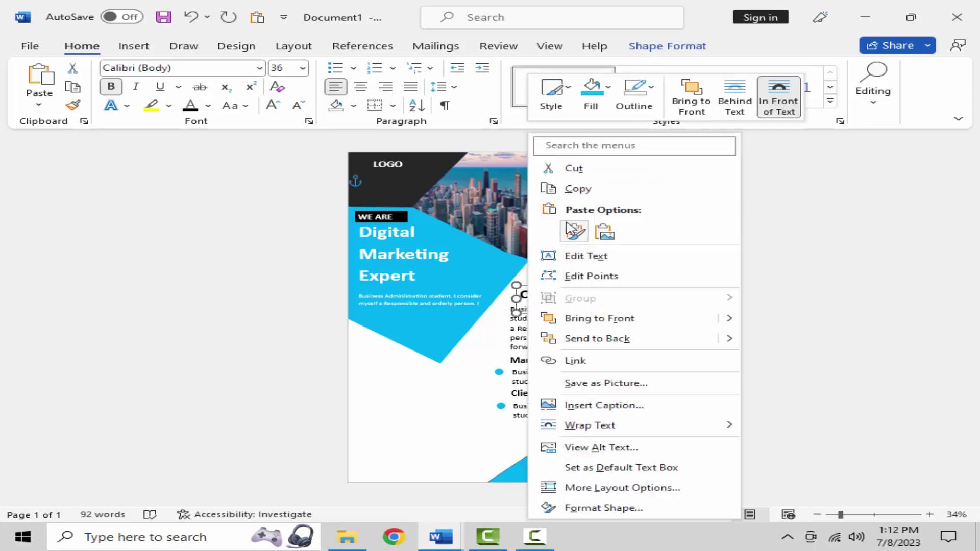
click(578, 190)
right_click(382, 357)
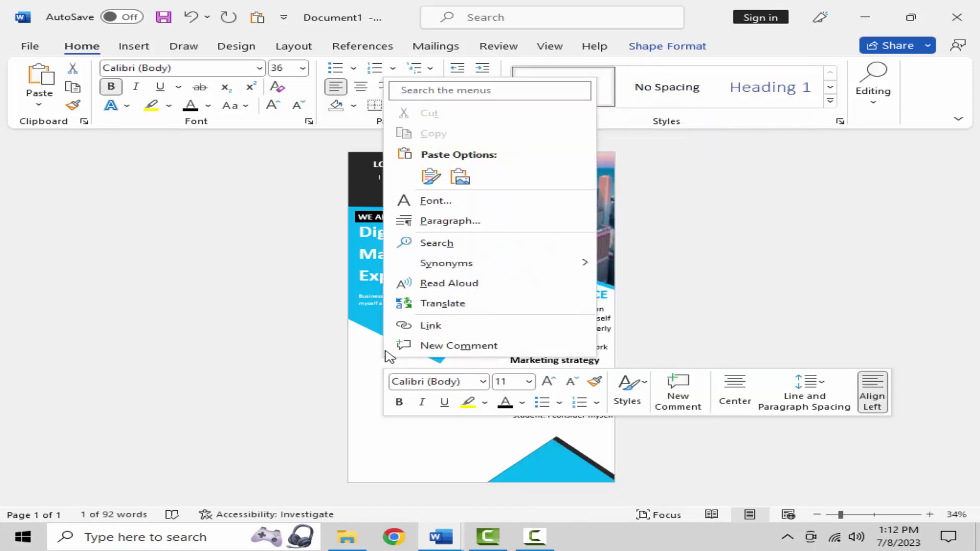
click(423, 179)
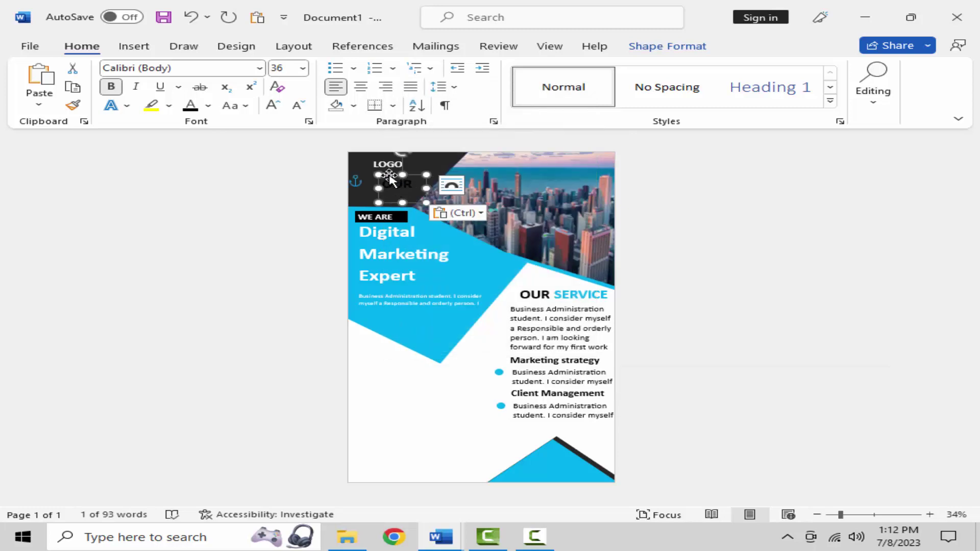
mouse_move(393, 172)
mouse_down()
mouse_move(352, 358)
mouse_move(367, 354)
mouse_move(364, 340)
mouse_move(329, 355)
mouse_up()
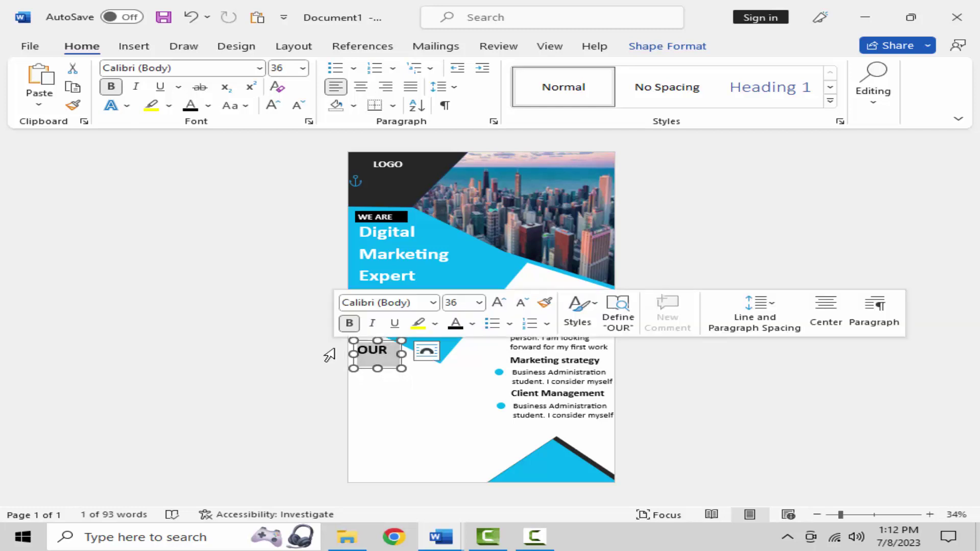
- Change the copied heading text to 'About' and widen its box to fit
text(Abou)
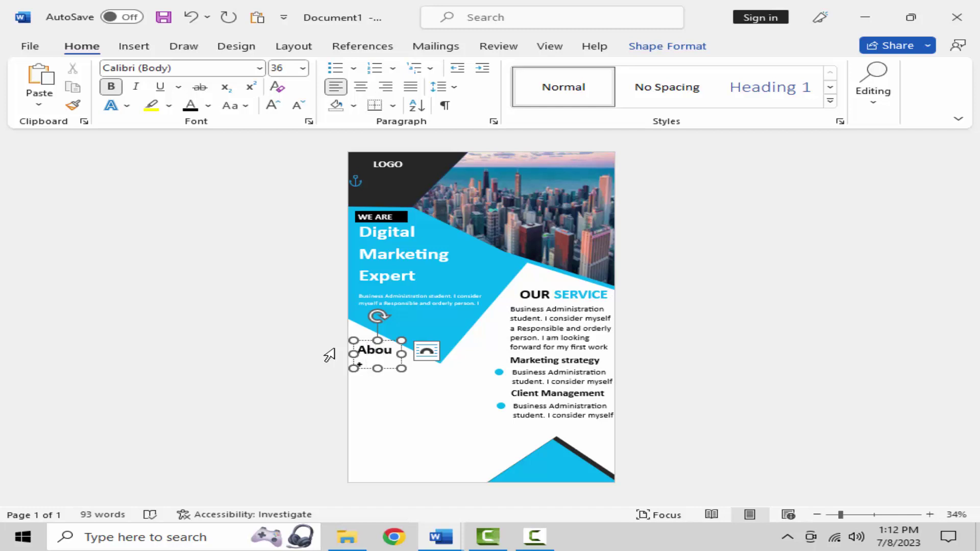
mouse_move(423, 381)
mouse_down()
mouse_move(409, 352)
mouse_move(359, 349)
mouse_up()
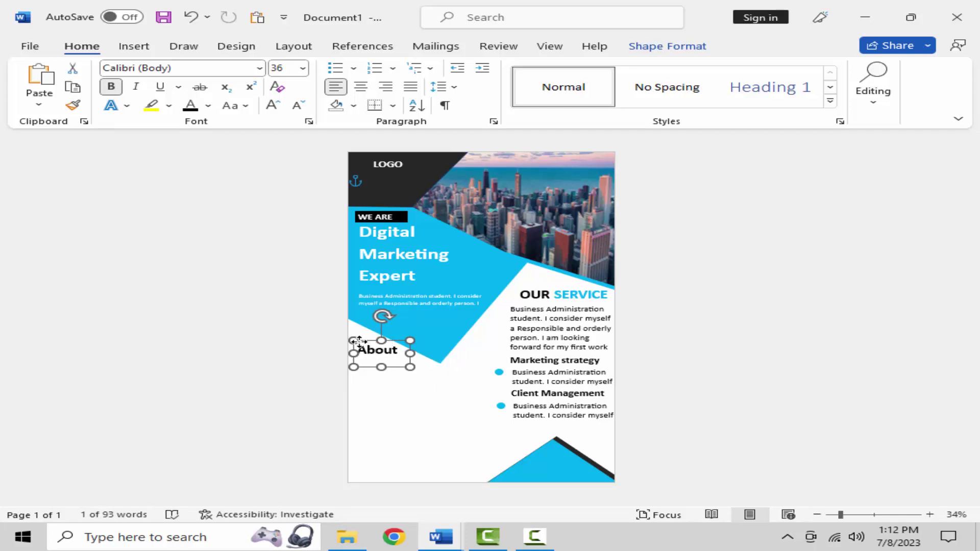
click(473, 397)
click(563, 290)
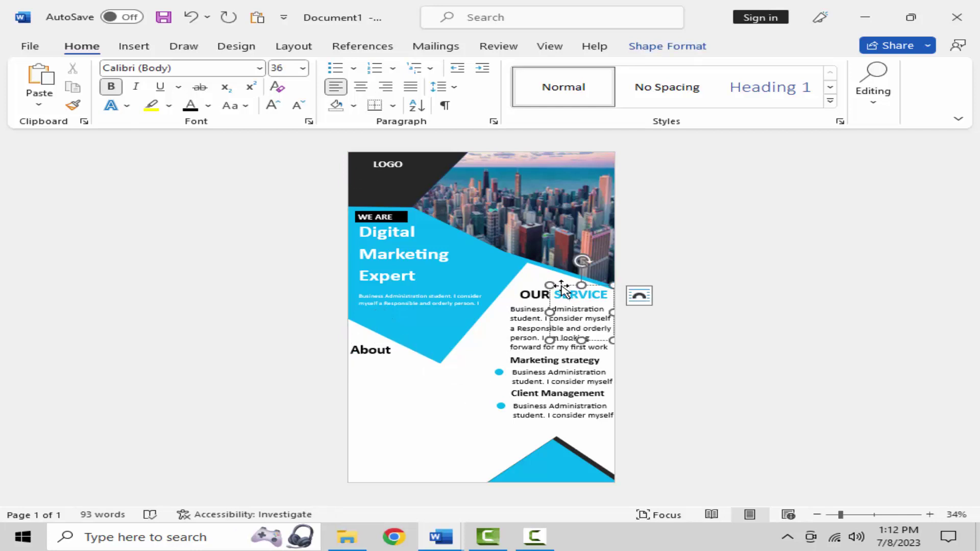
- Paste a copy of the blue SERVICE text, change it to 'us', shrink it and place it beside About
right_click(563, 291)
click(605, 190)
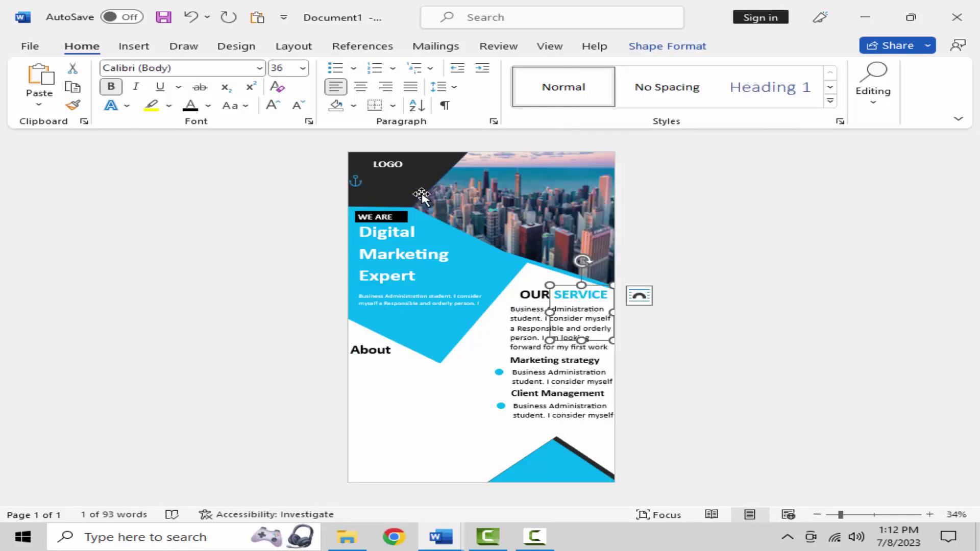
click(762, 239)
right_click(761, 240)
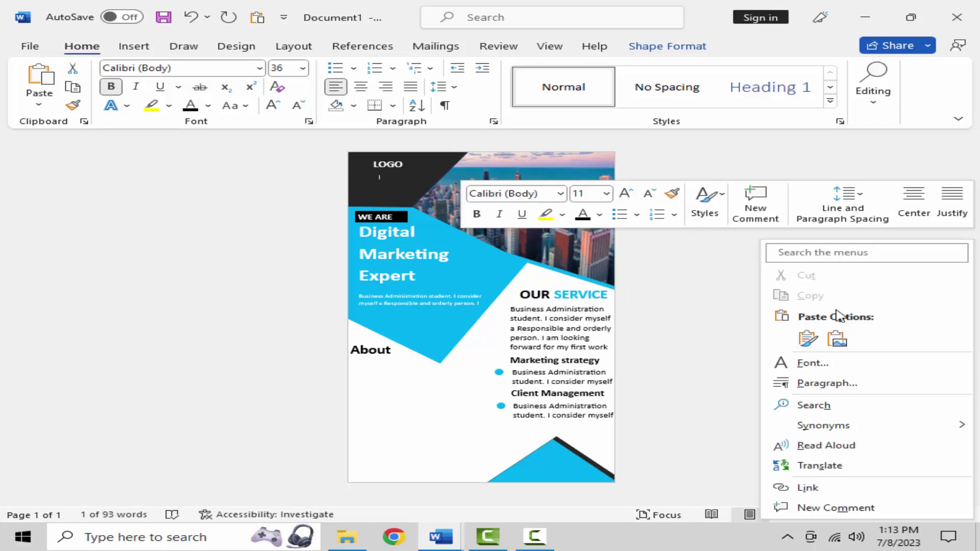
click(805, 340)
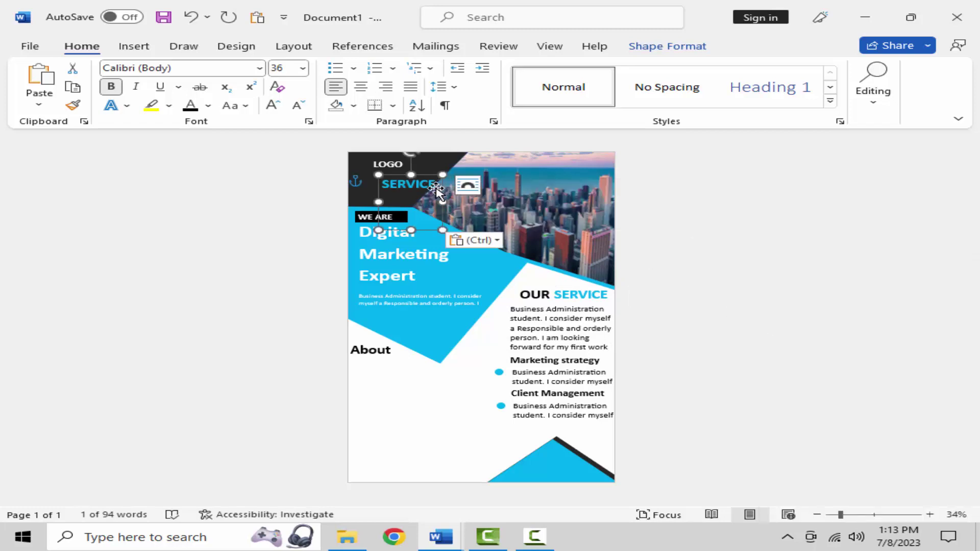
drag(436, 185, 378, 190)
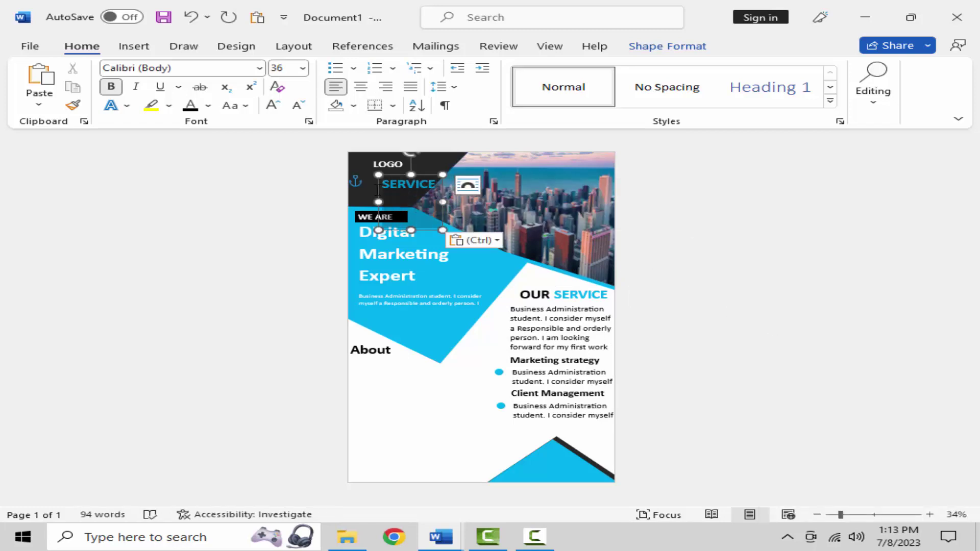
text(u)
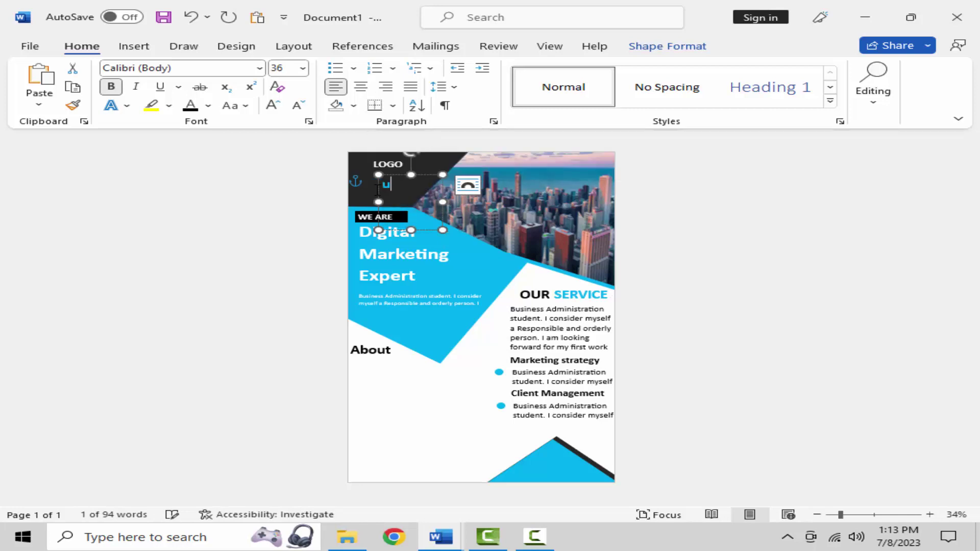
text(s)
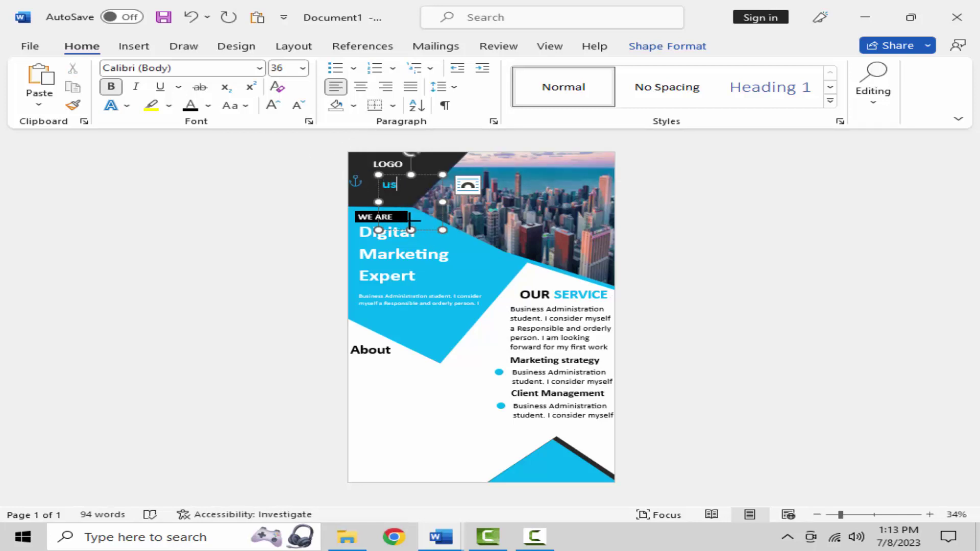
drag(411, 221, 408, 186)
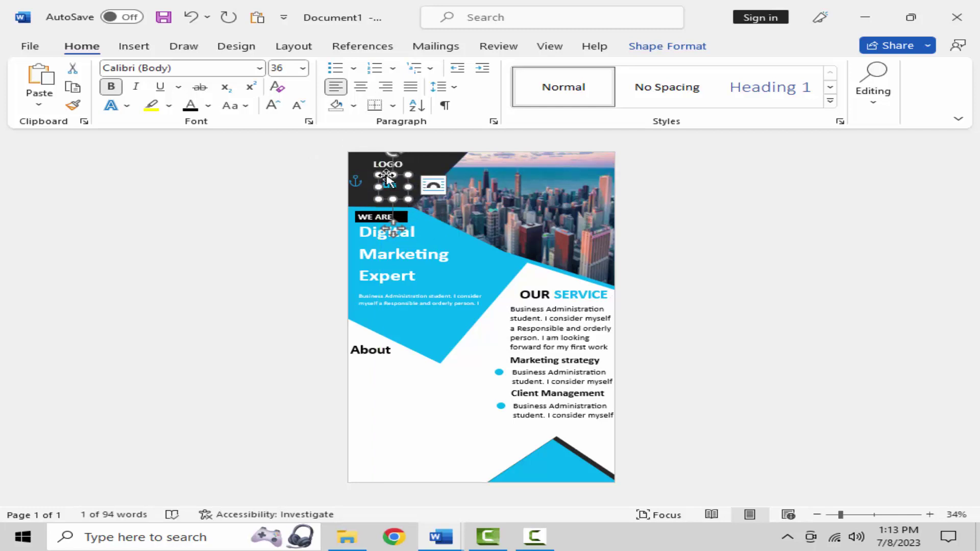
drag(388, 177, 399, 341)
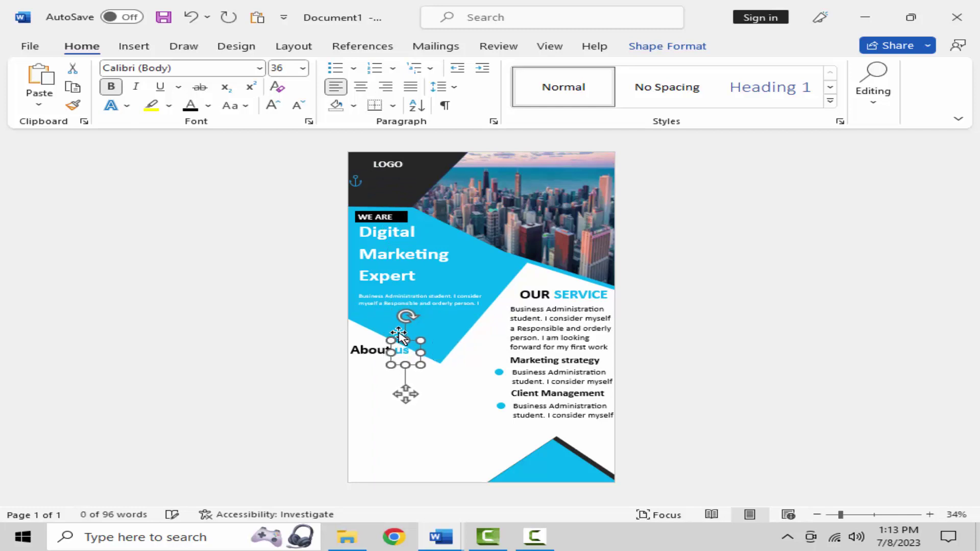
click(687, 319)
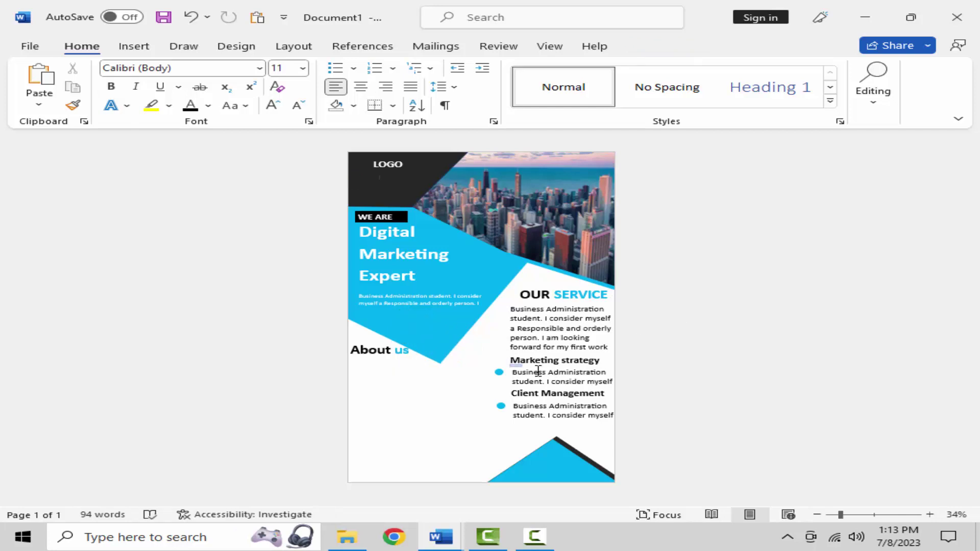
click(377, 298)
- Paste the Business Administration paragraph and position it under the About us heading
right_click(386, 292)
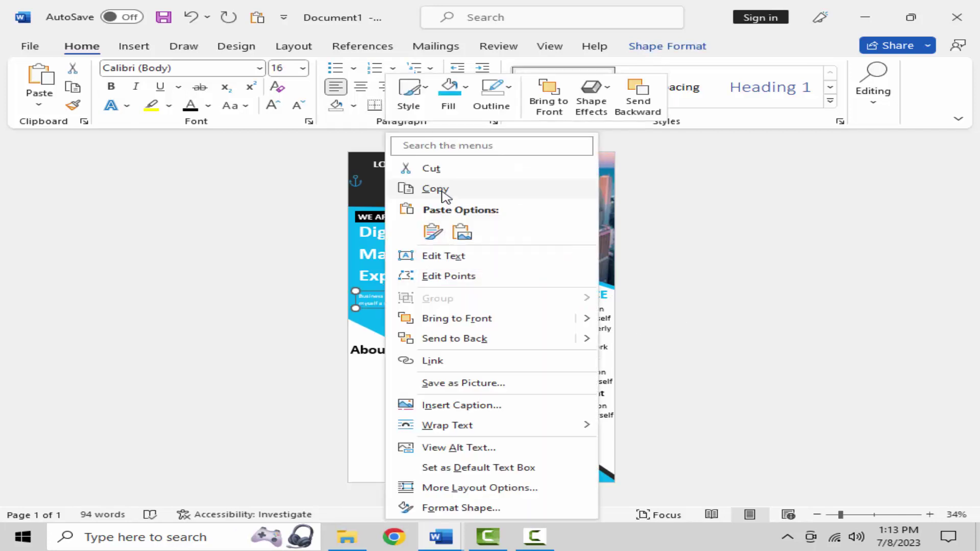
click(626, 401)
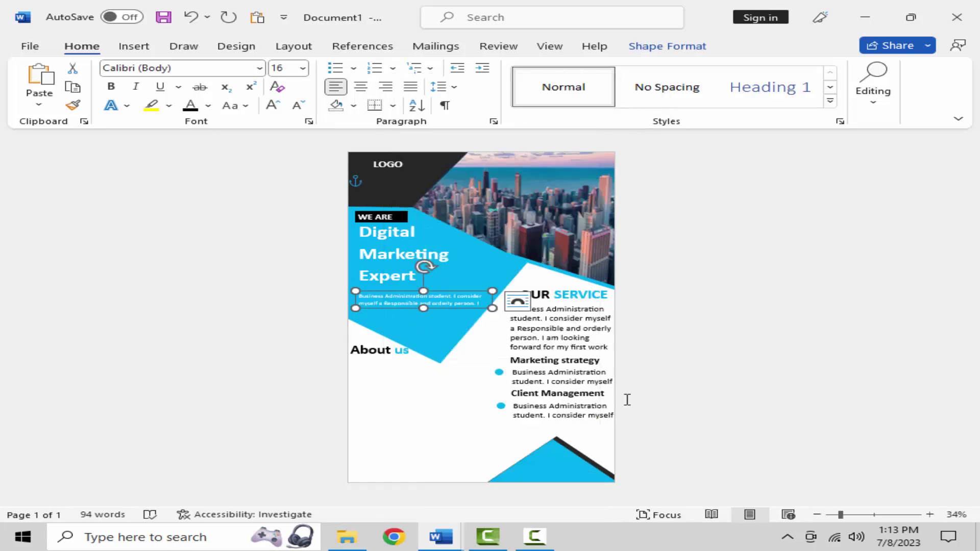
click(572, 329)
click(558, 373)
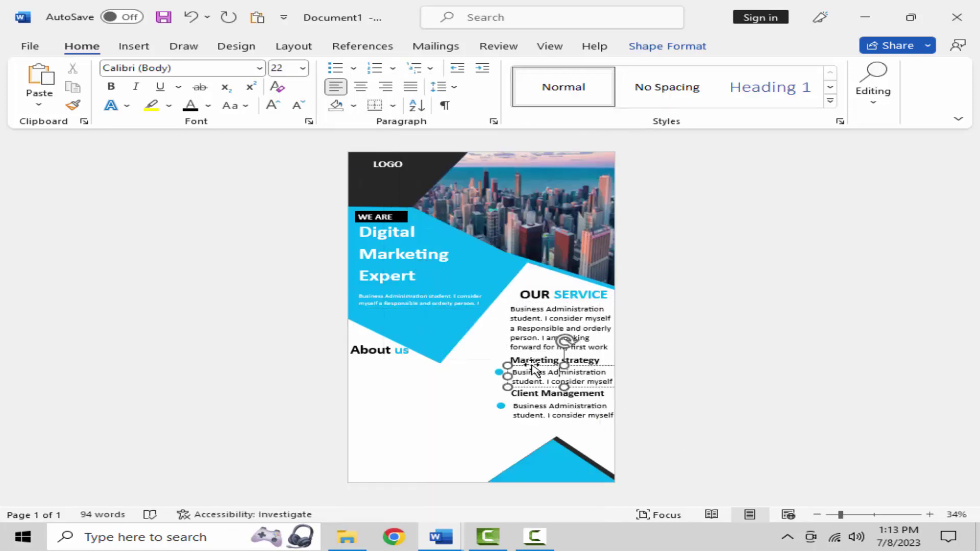
right_click(531, 372)
click(790, 309)
right_click(790, 309)
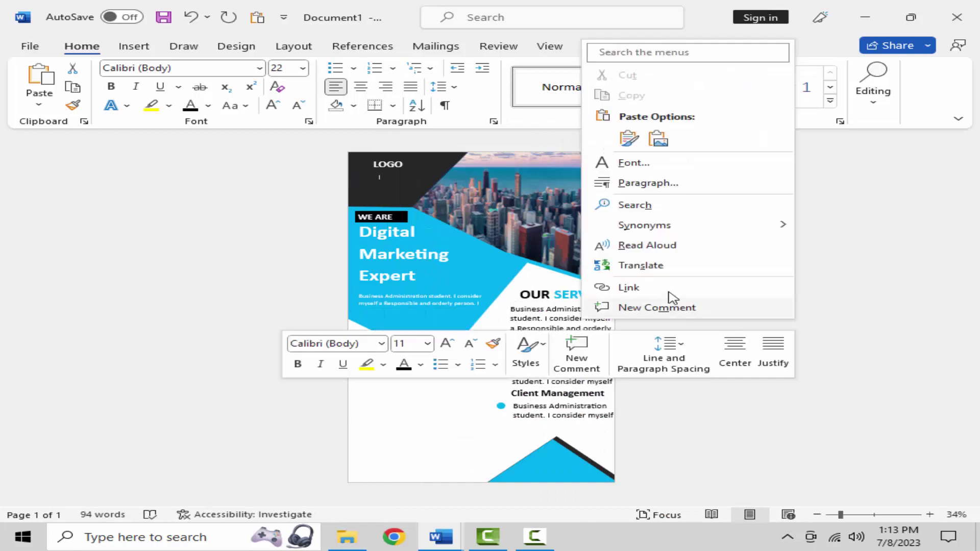
click(629, 138)
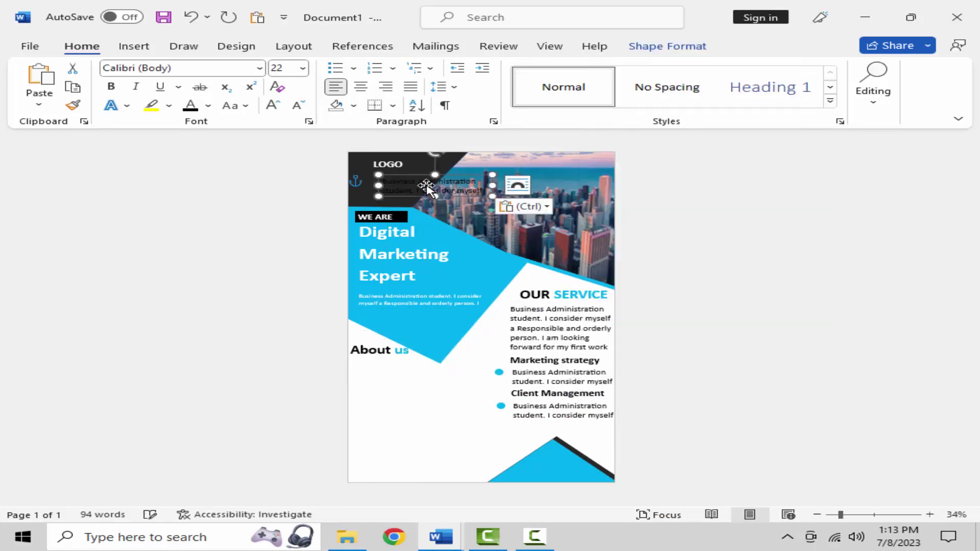
mouse_move(417, 176)
mouse_down()
mouse_move(384, 362)
mouse_move(405, 427)
mouse_move(407, 412)
mouse_up()
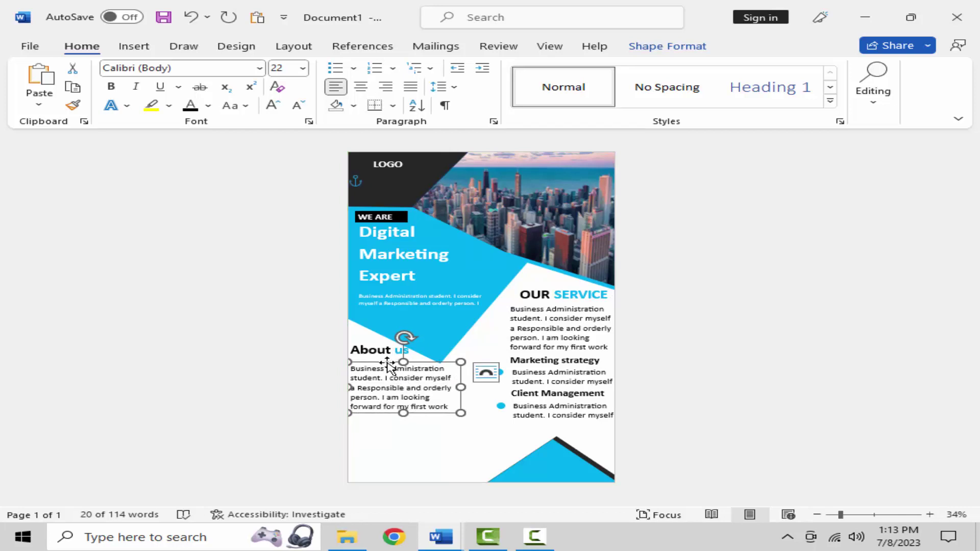
click(702, 350)
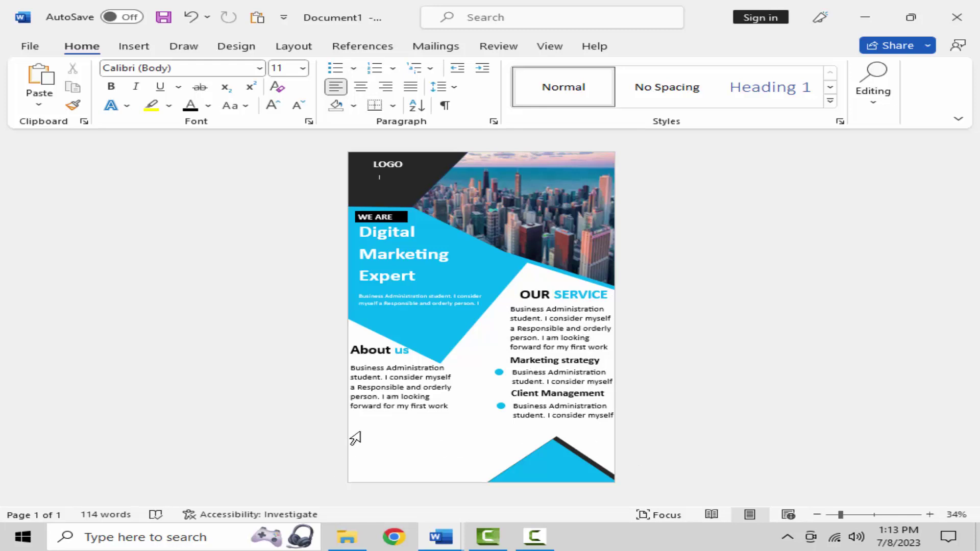
- Draw a straight horizontal line across the page bottom and colour it light blue
click(134, 46)
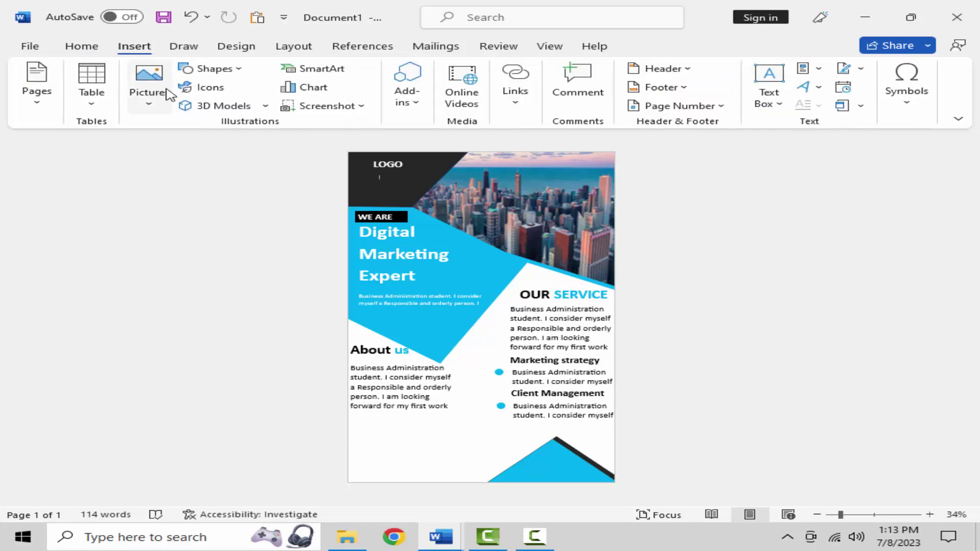
click(210, 69)
click(225, 104)
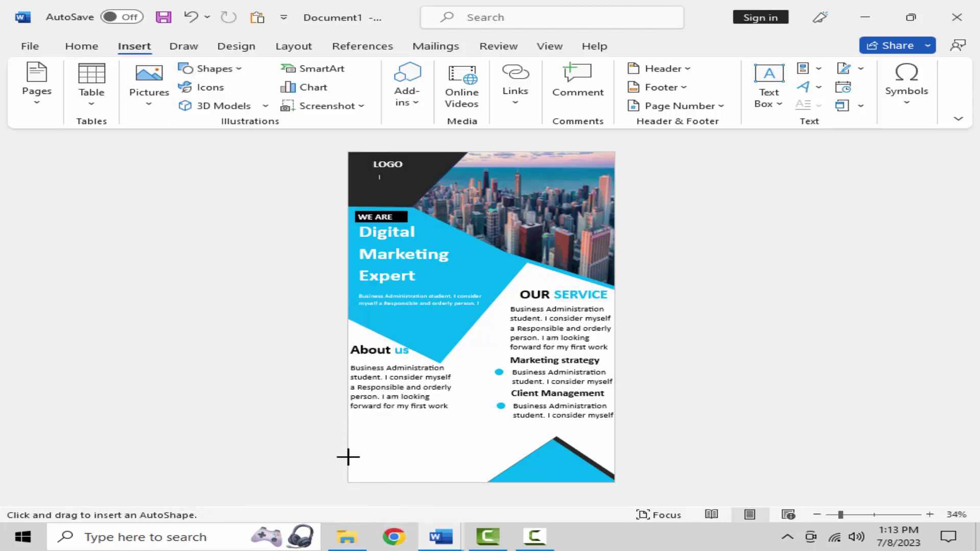
drag(355, 457, 543, 457)
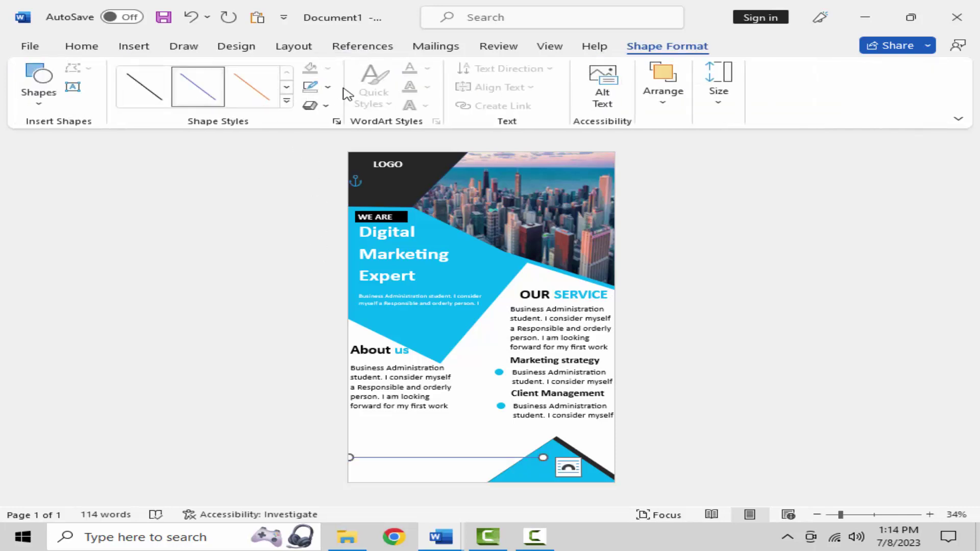
click(327, 88)
click(409, 221)
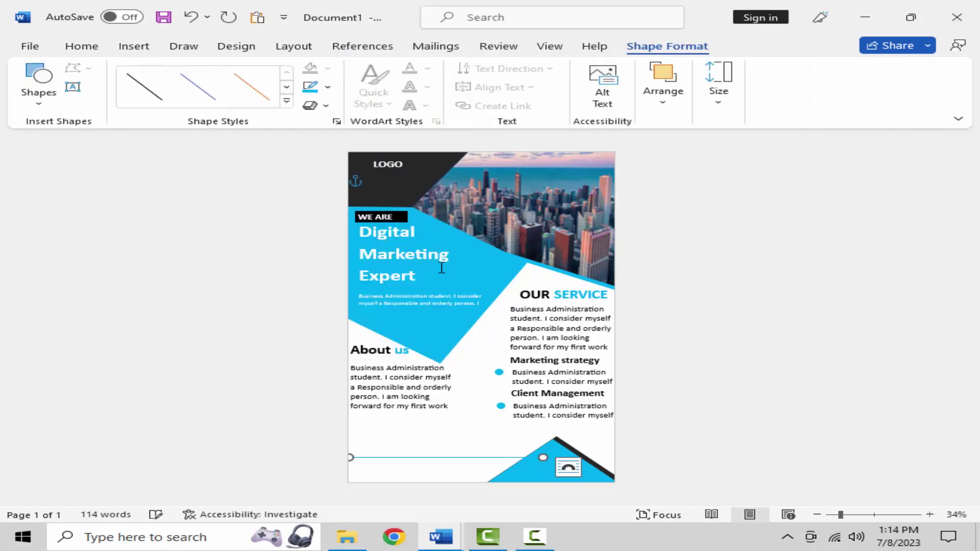
click(720, 432)
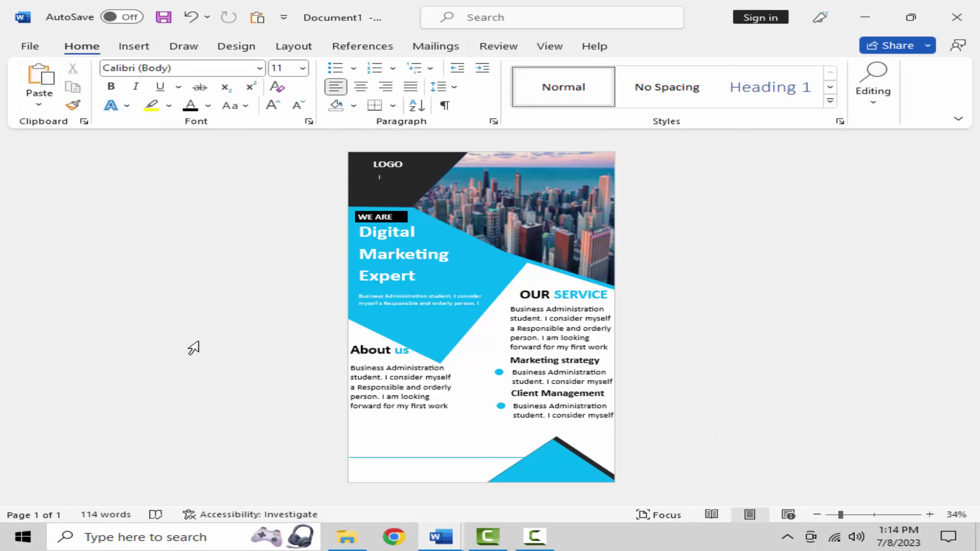
- Duplicate the About heading box and place it at the bottom left above the blue line
click(373, 347)
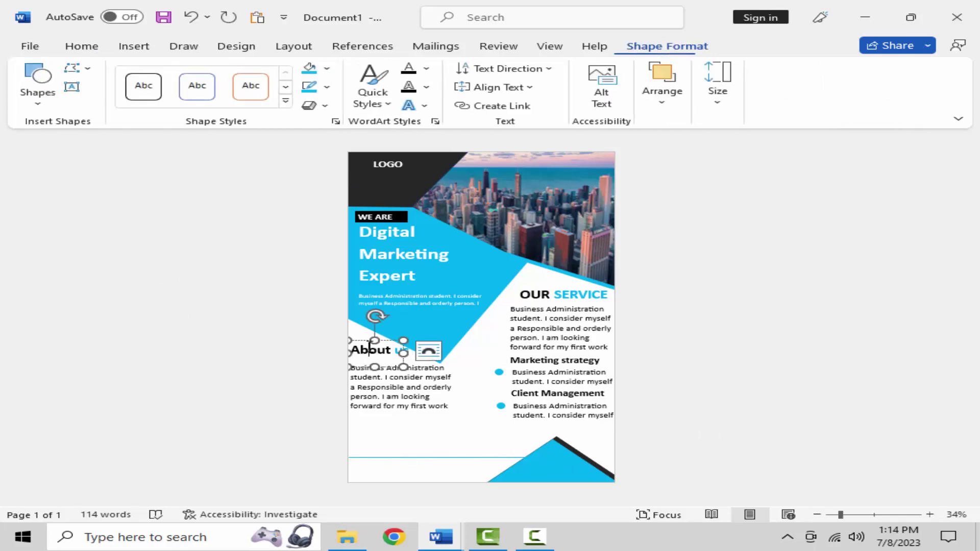
right_click(366, 347)
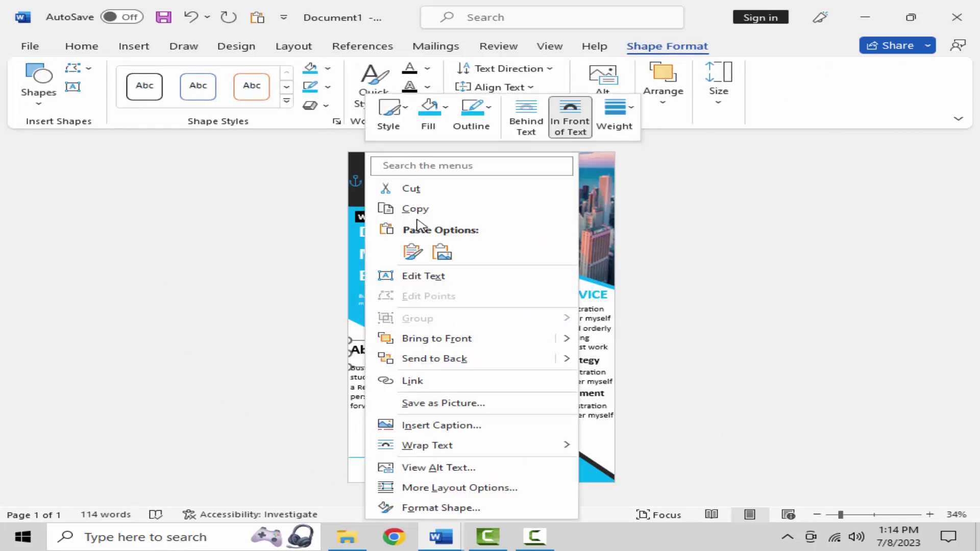
key(Escape)
right_click(649, 275)
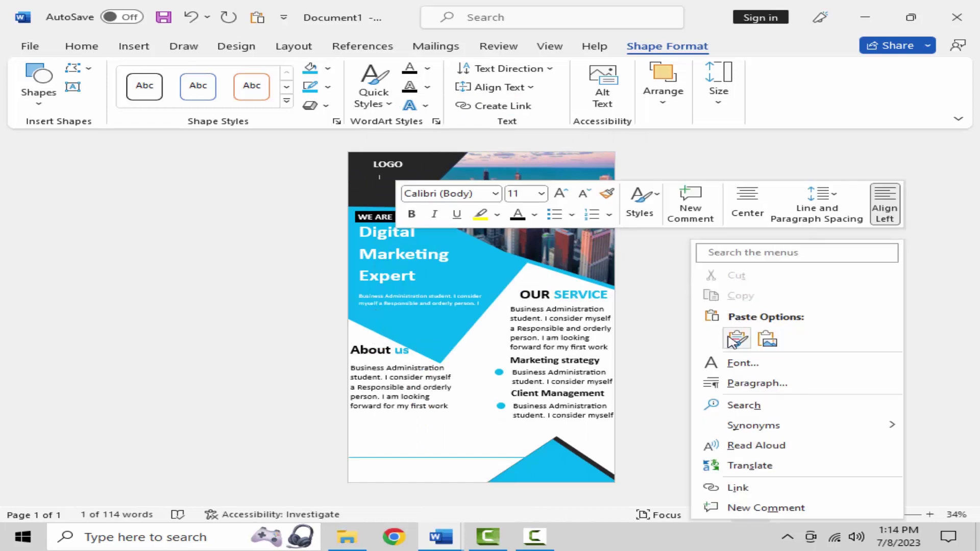
click(736, 338)
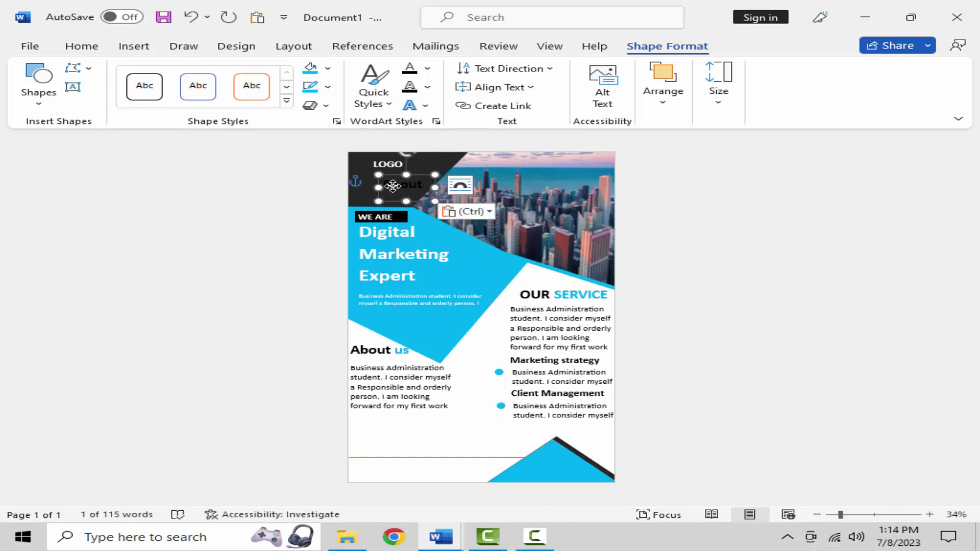
drag(392, 186, 366, 443)
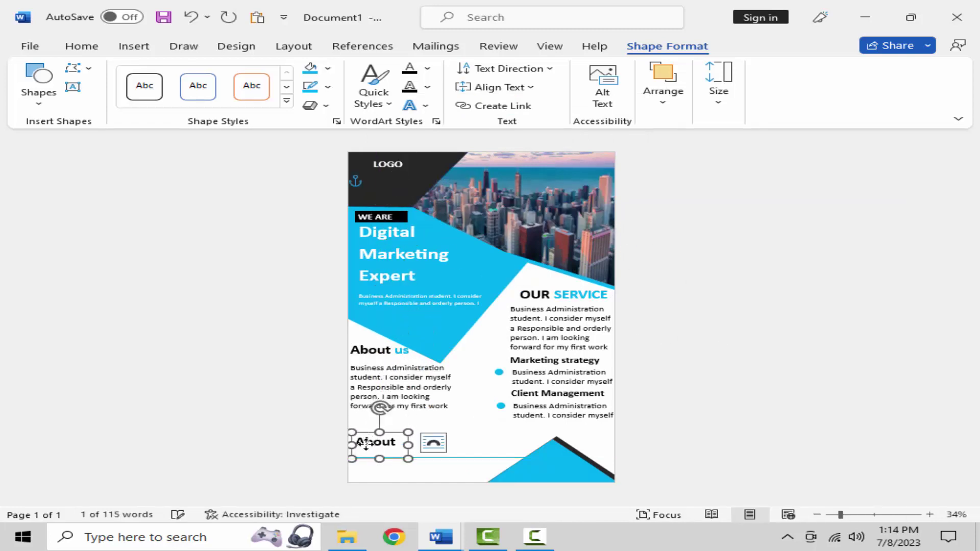
drag(366, 443, 366, 447)
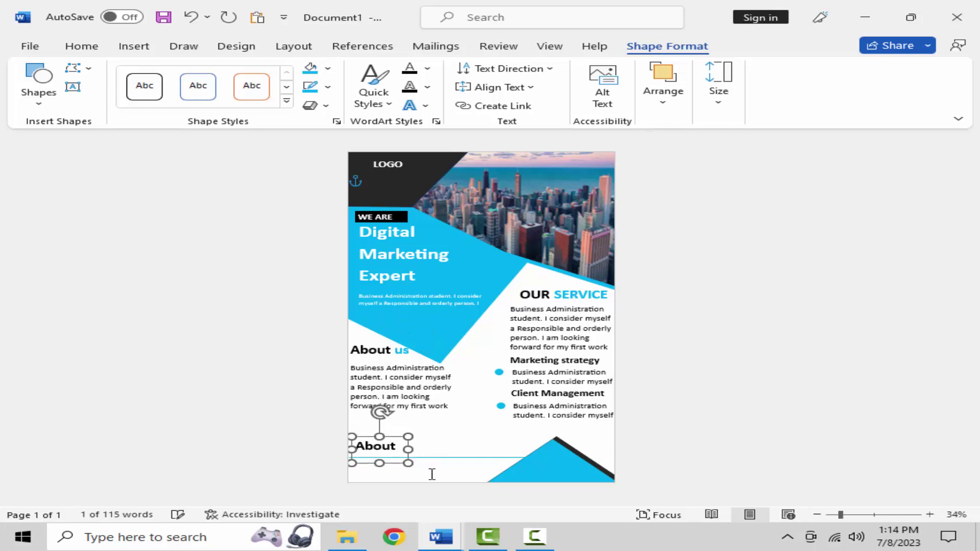
- Retype the copied heading as 'Contact us' and widen its box so it fits one line
key(ctrl+v)
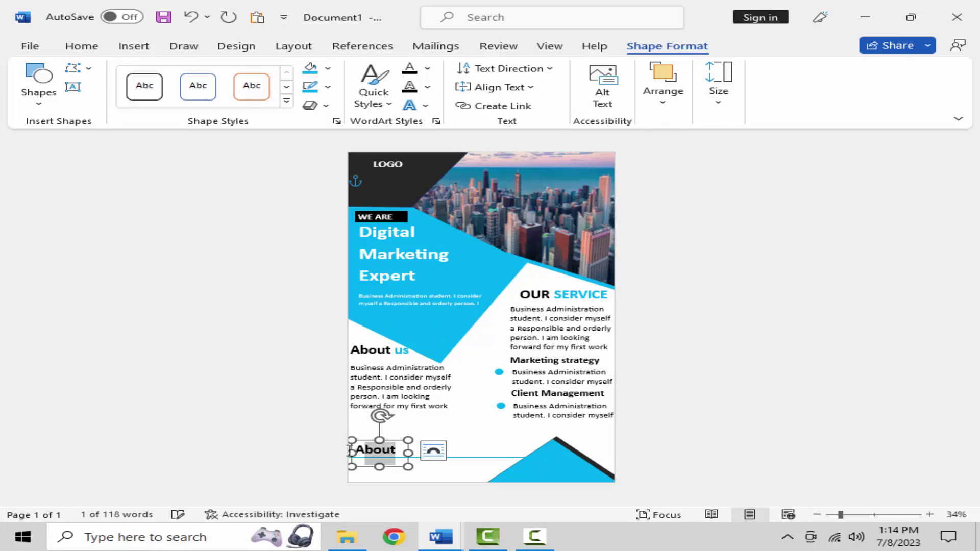
right_click(349, 449)
text(c)
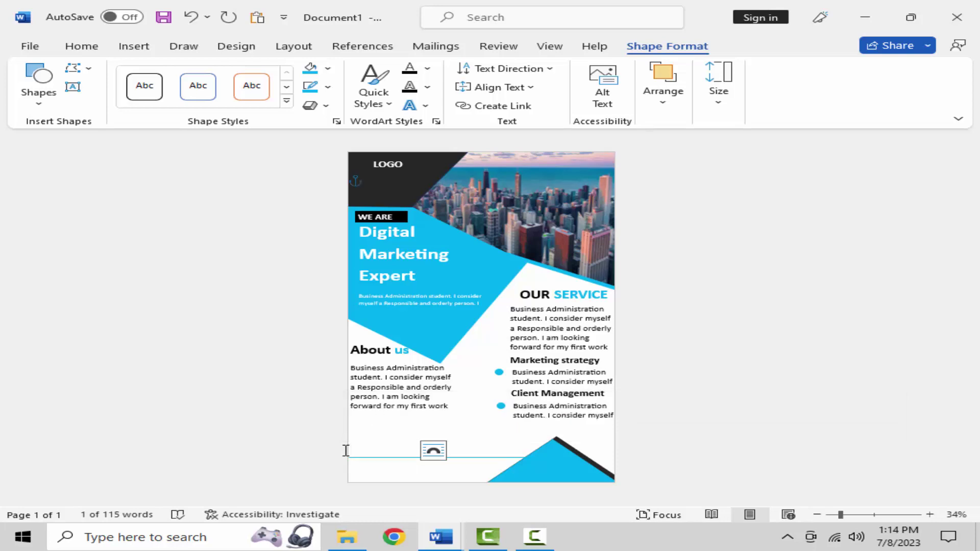
text(ontac)
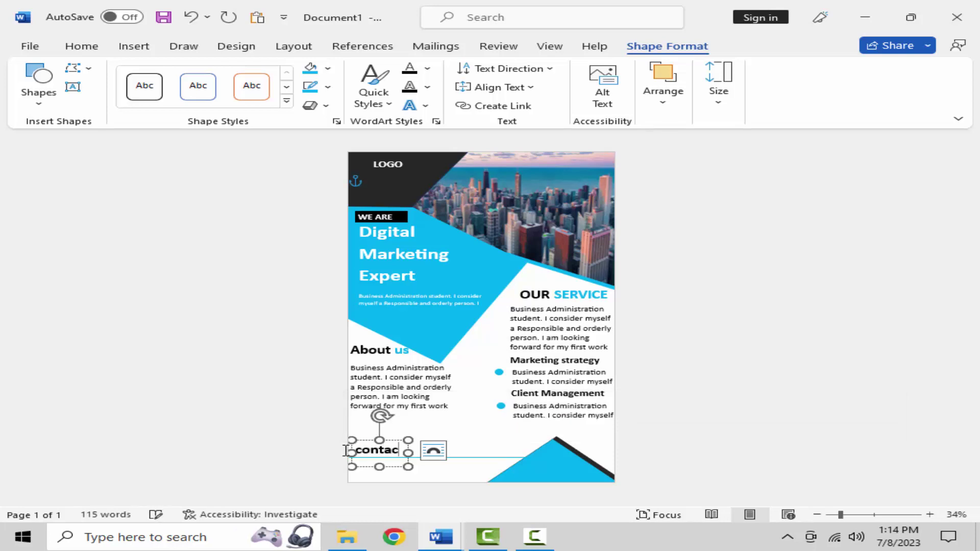
key(Return)
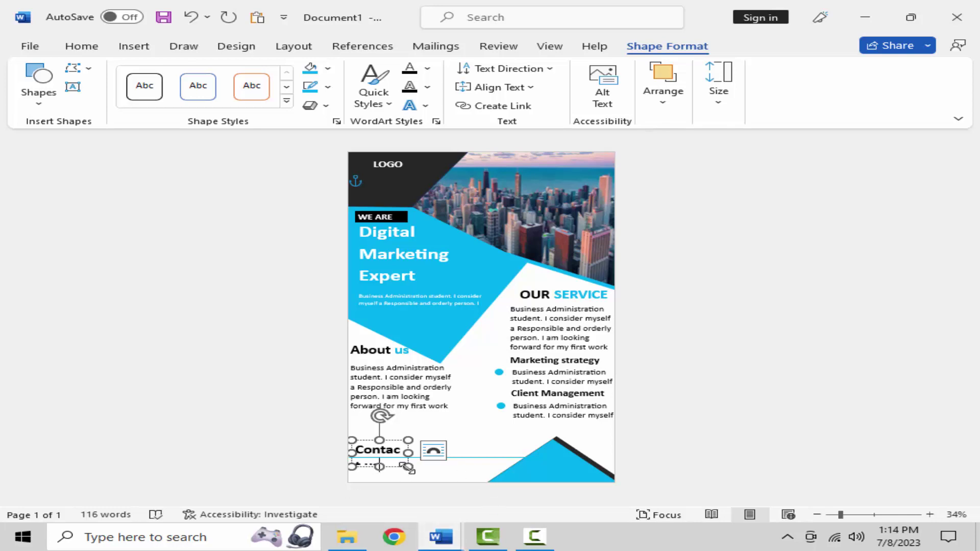
drag(408, 467, 436, 478)
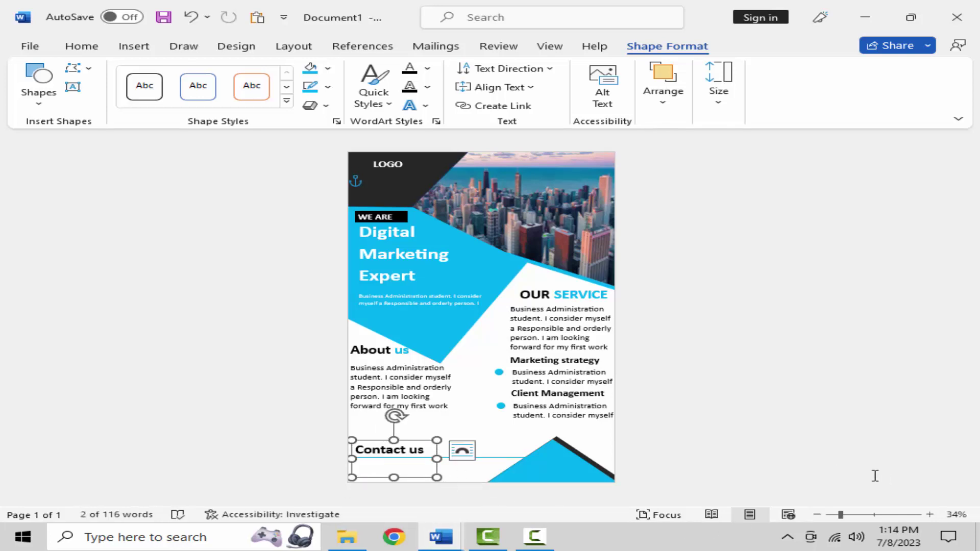
click(715, 443)
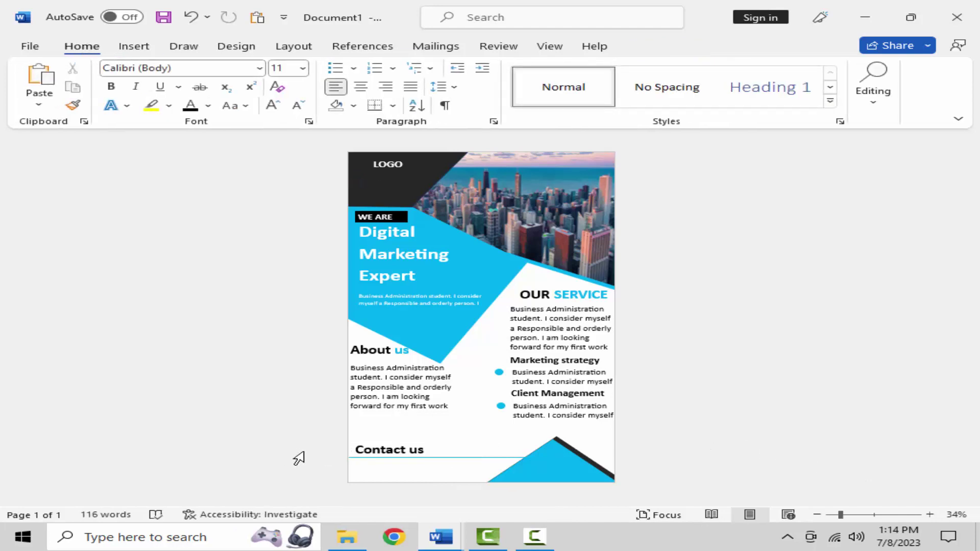
- Draw a text box below Contact us with no outline and no fill
ctrl+scroll(411, 494, up, 1)
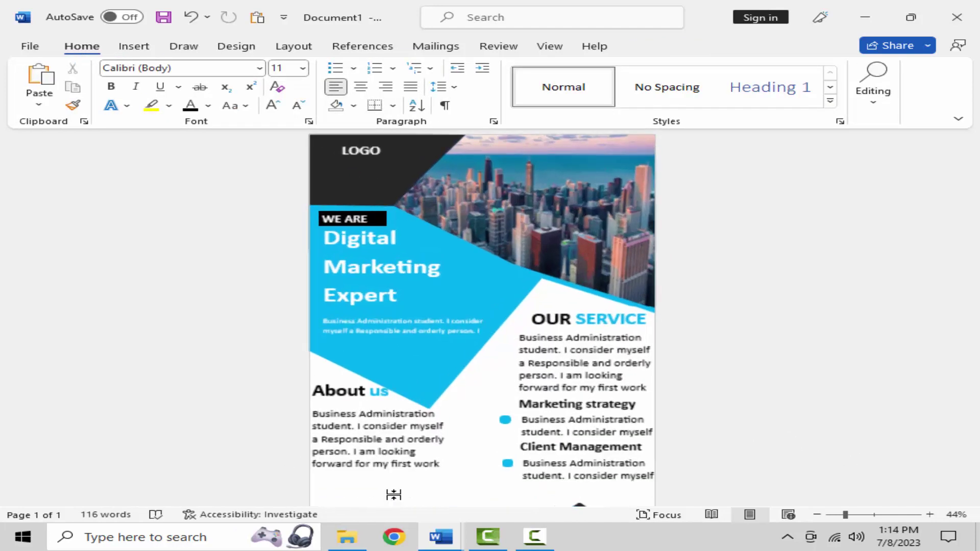
ctrl+scroll(367, 487, up, 1)
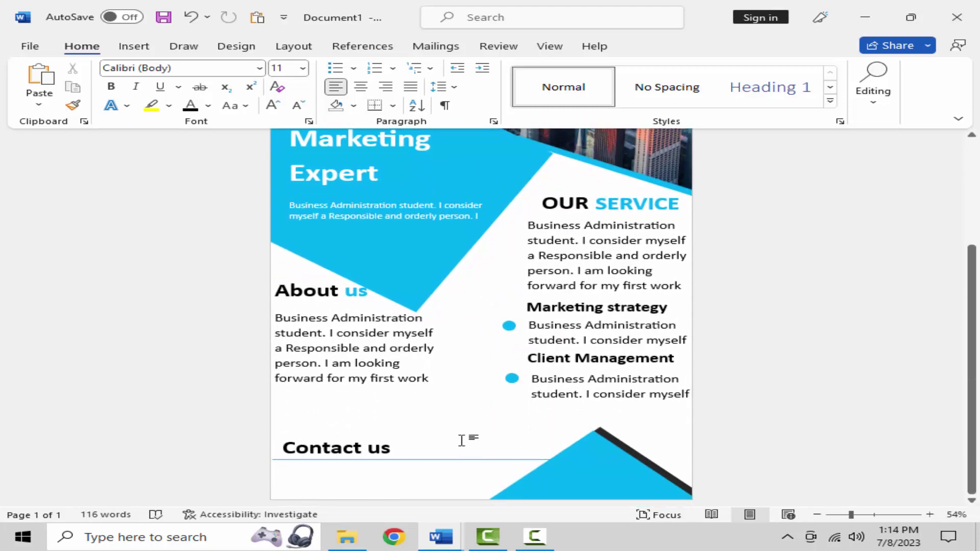
click(137, 47)
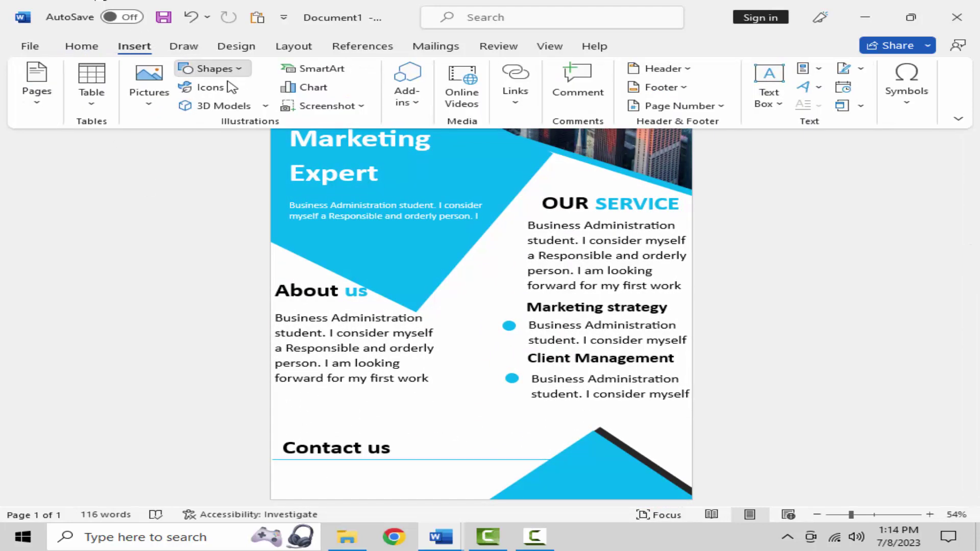
click(214, 68)
click(224, 105)
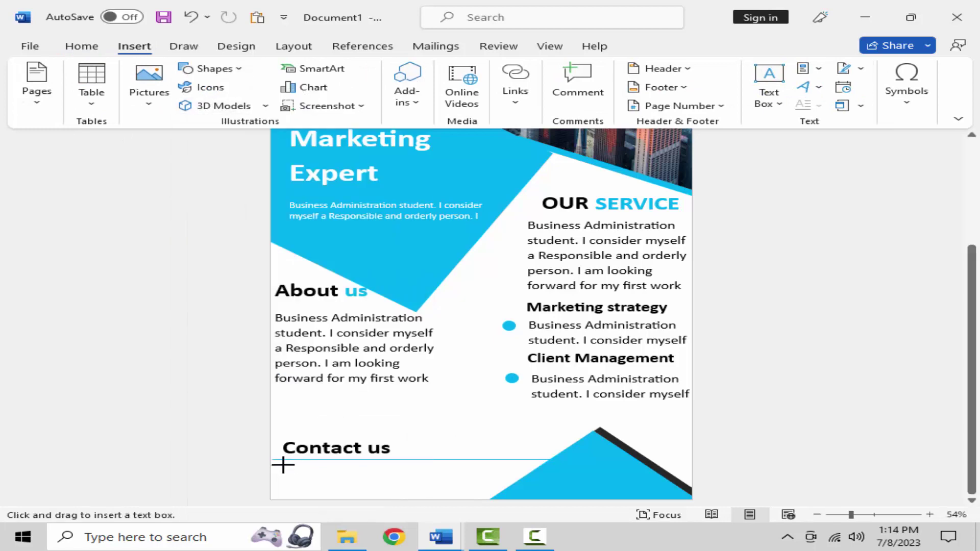
drag(283, 464, 371, 479)
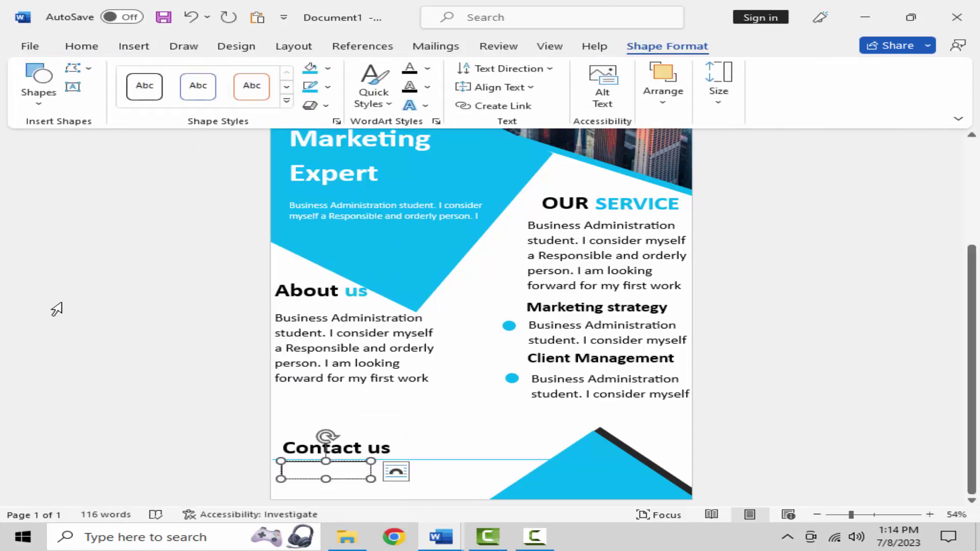
click(327, 87)
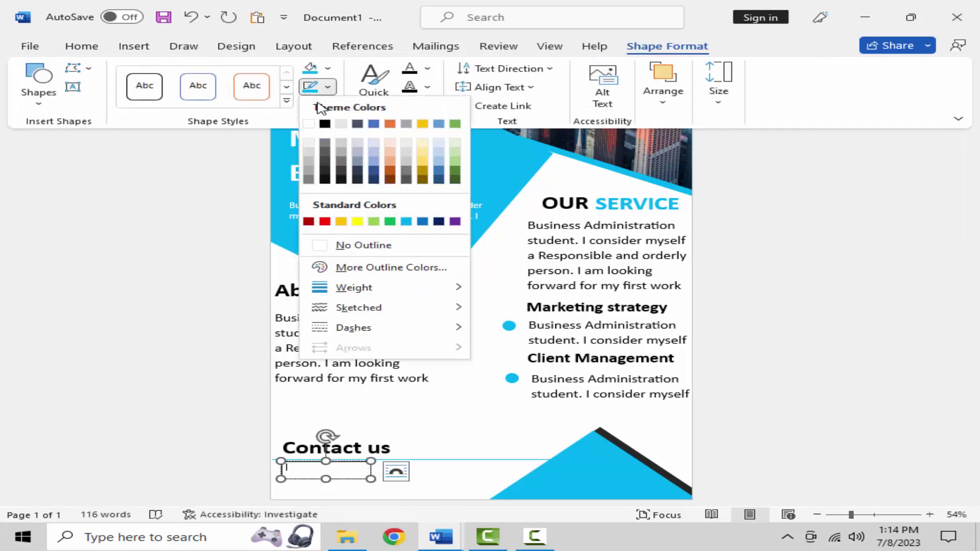
click(337, 245)
click(326, 69)
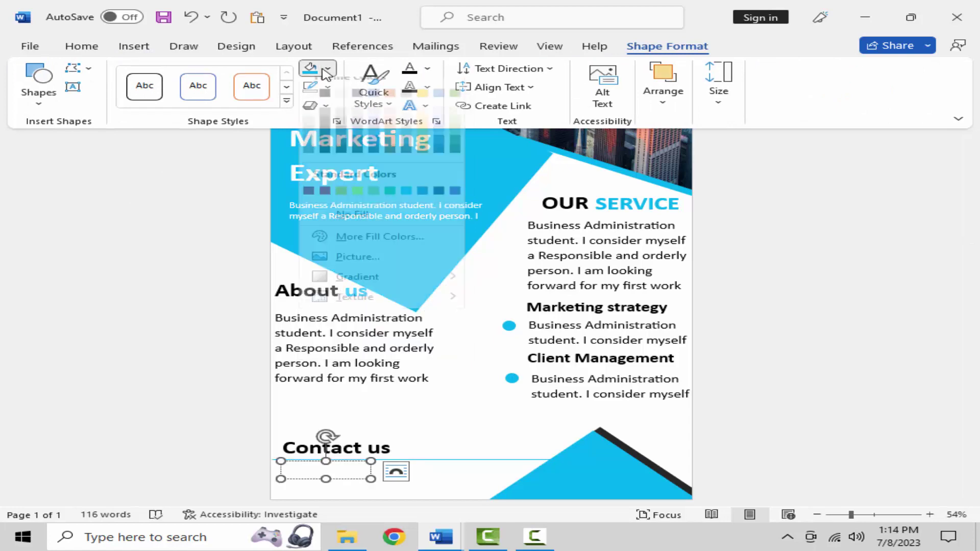
click(321, 225)
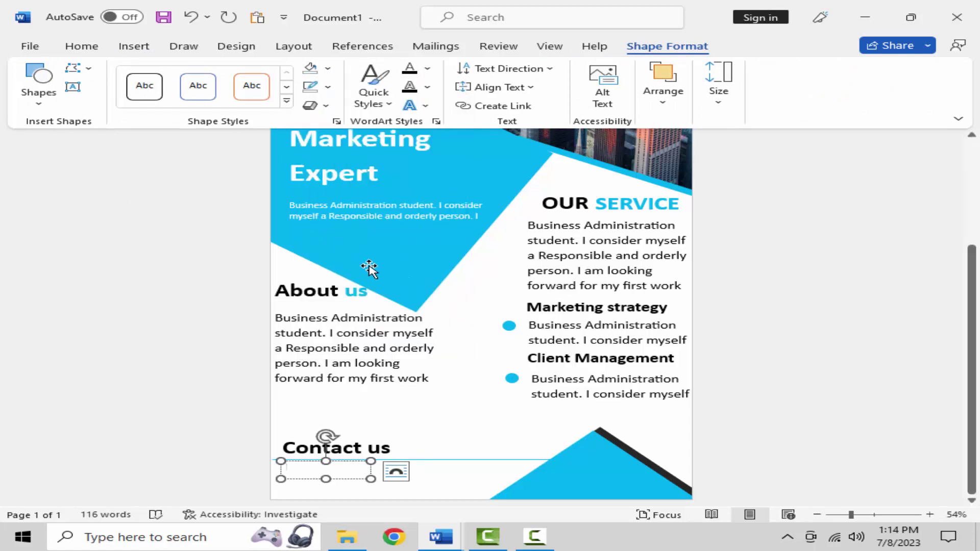
- Enter the phone number, widen the box, and set the number to 14 pt
drag(371, 480, 259, 463)
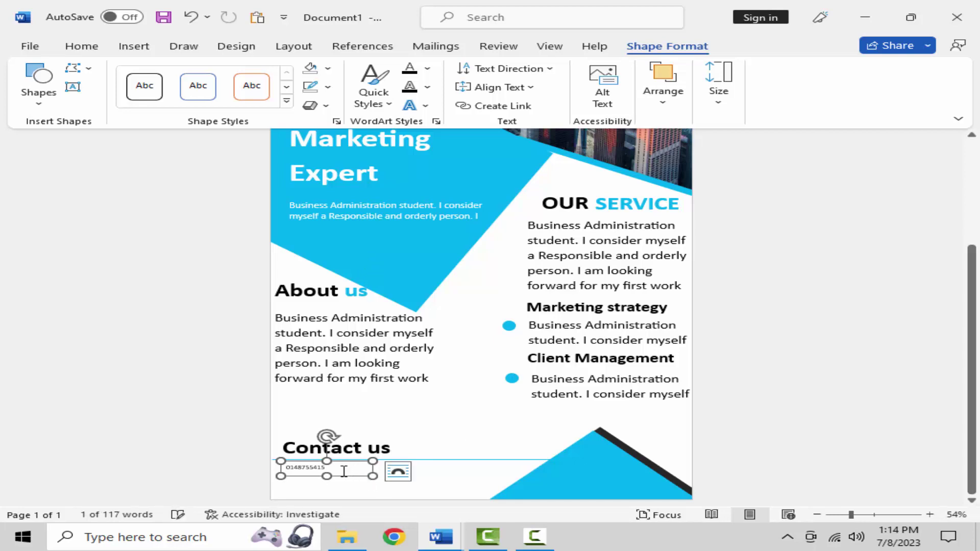
click(80, 47)
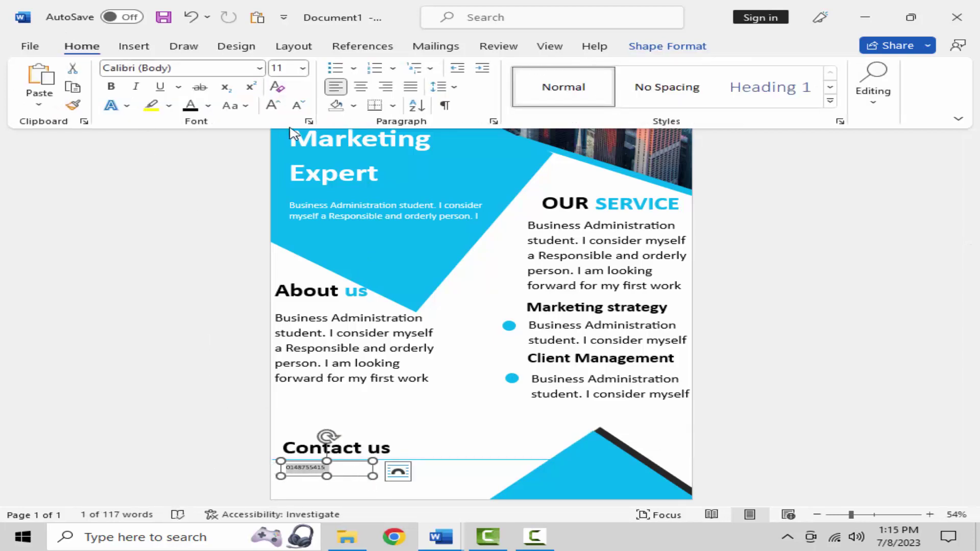
click(272, 108)
click(272, 107)
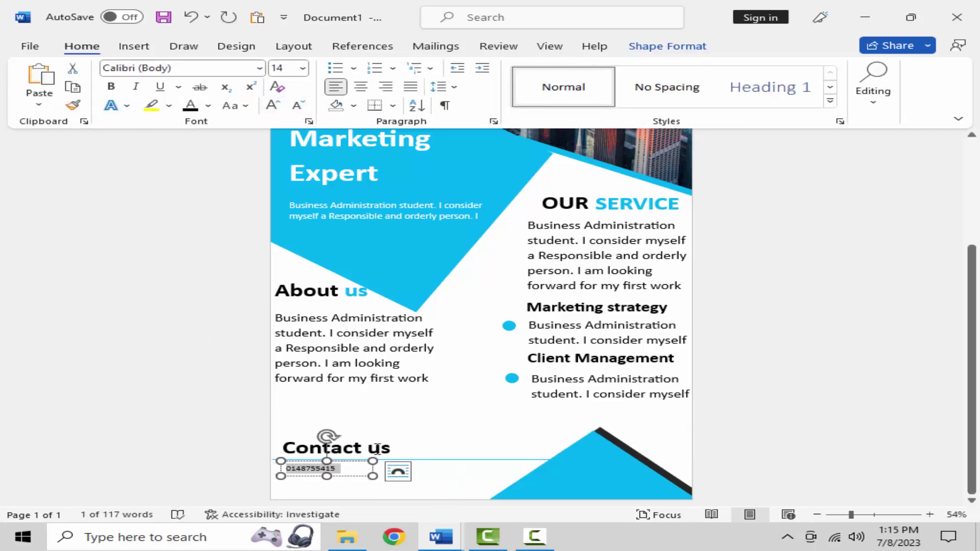
- Duplicate the phone number box and place the copy just below the original
right_click(346, 477)
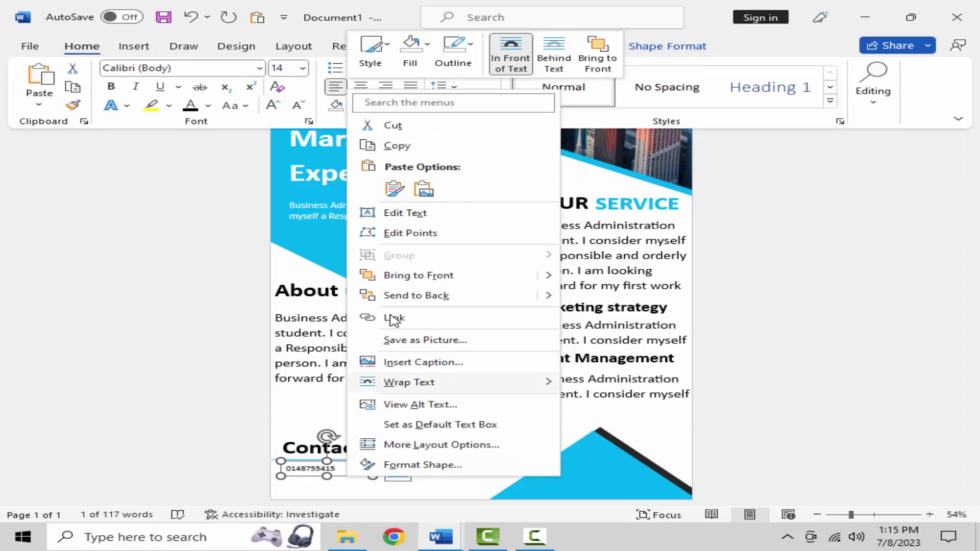
click(390, 146)
right_click(743, 269)
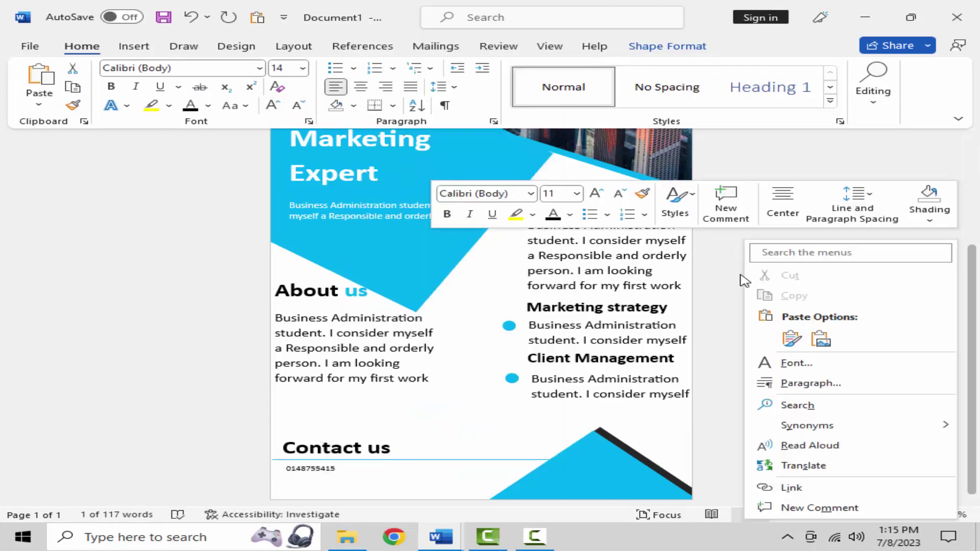
click(790, 338)
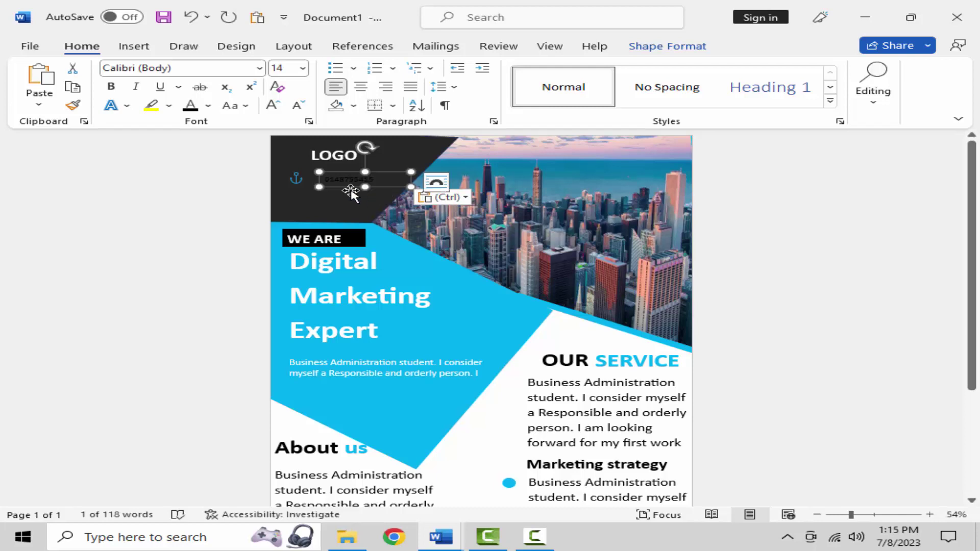
click(352, 200)
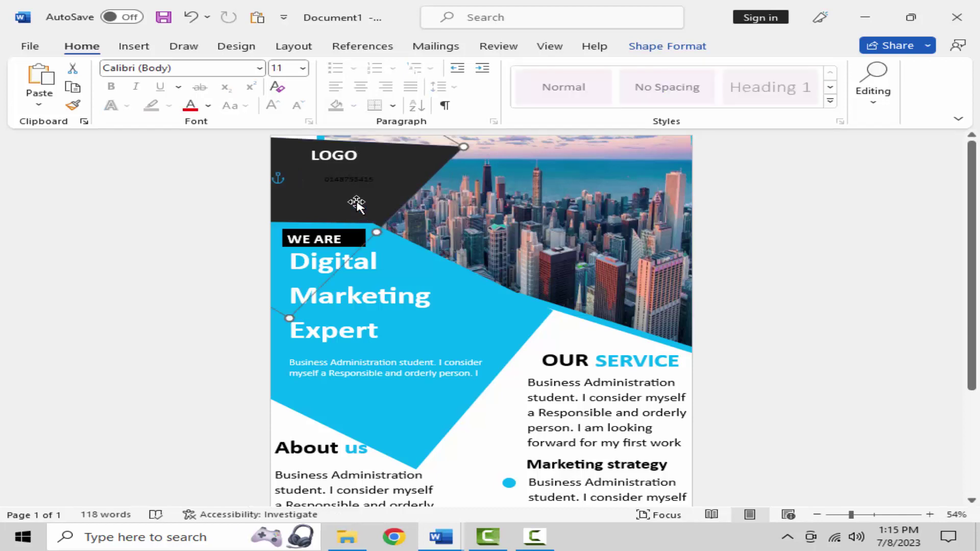
key(ctrl+z)
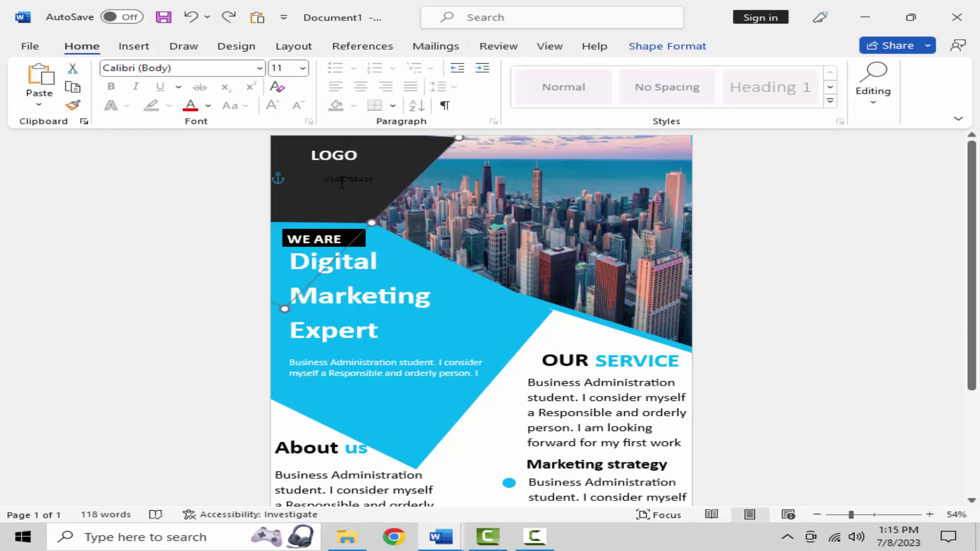
click(341, 182)
drag(337, 173, 401, 504)
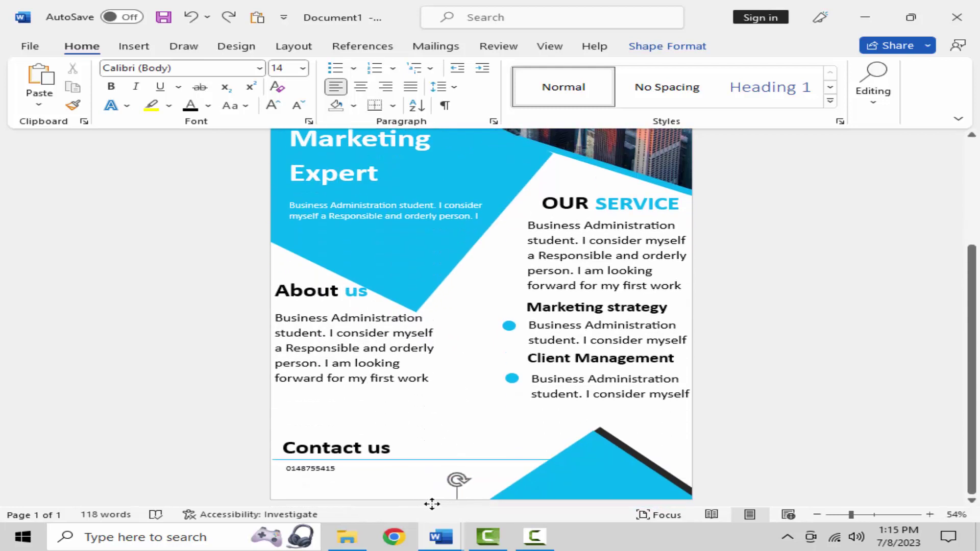
mouse_move(401, 504)
mouse_down()
mouse_move(377, 476)
mouse_move(294, 489)
mouse_move(303, 486)
mouse_up()
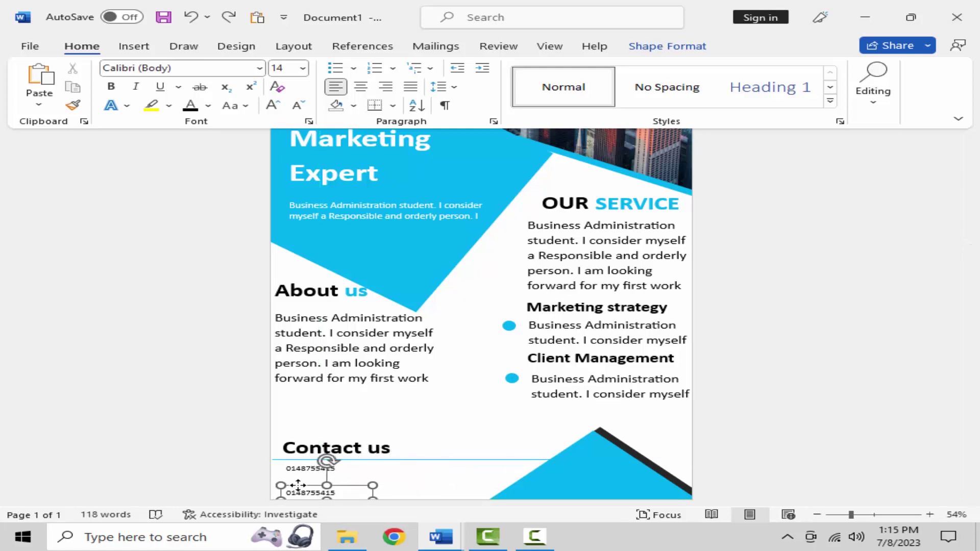
mouse_move(302, 485)
mouse_down()
mouse_move(287, 493)
mouse_move(303, 462)
mouse_up()
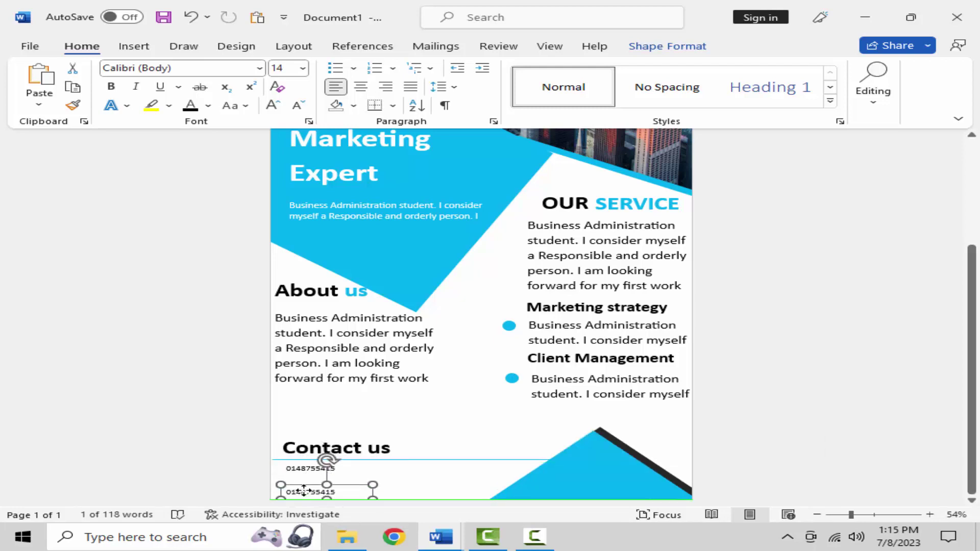
drag(304, 462, 305, 480)
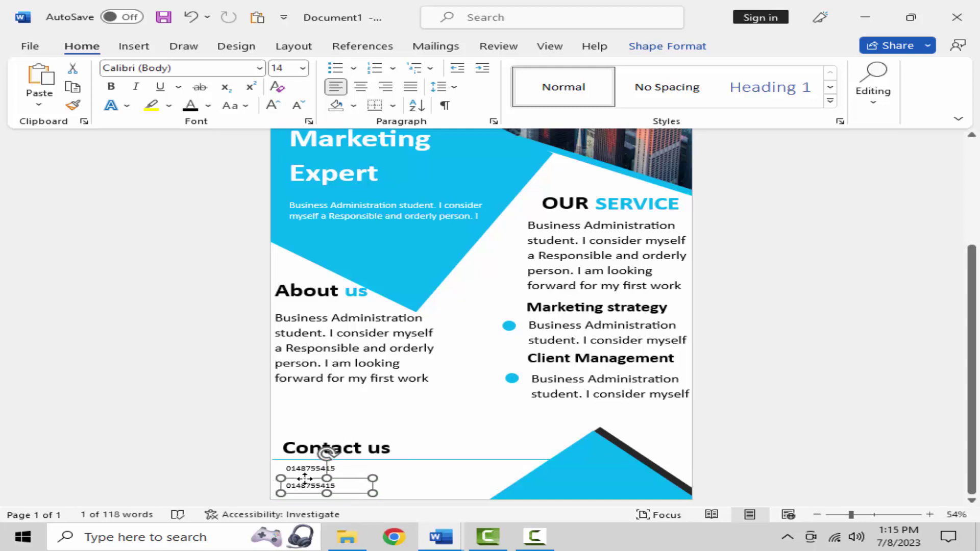
- Replace the copy's number with the contact e-mail address and align the box
double_click(314, 485)
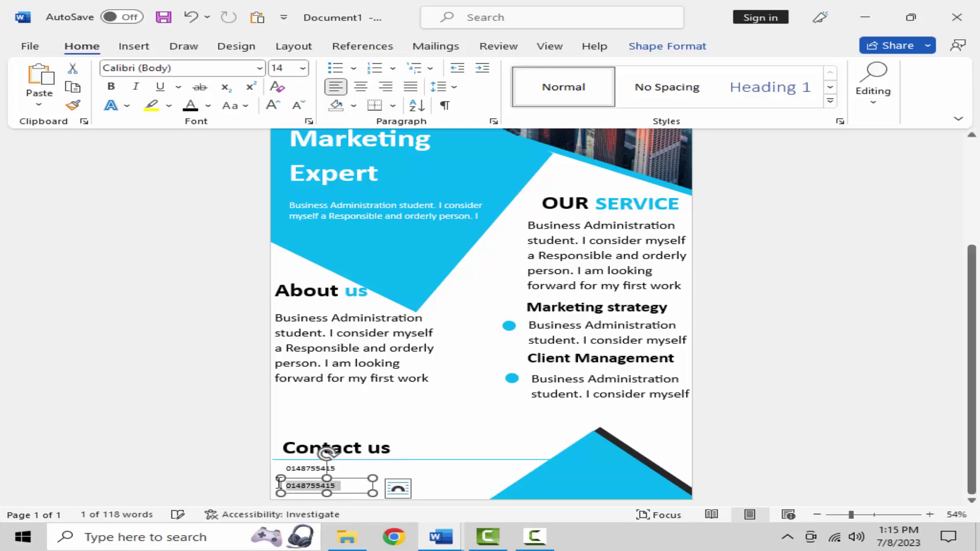
text(abcd@gmail.com)
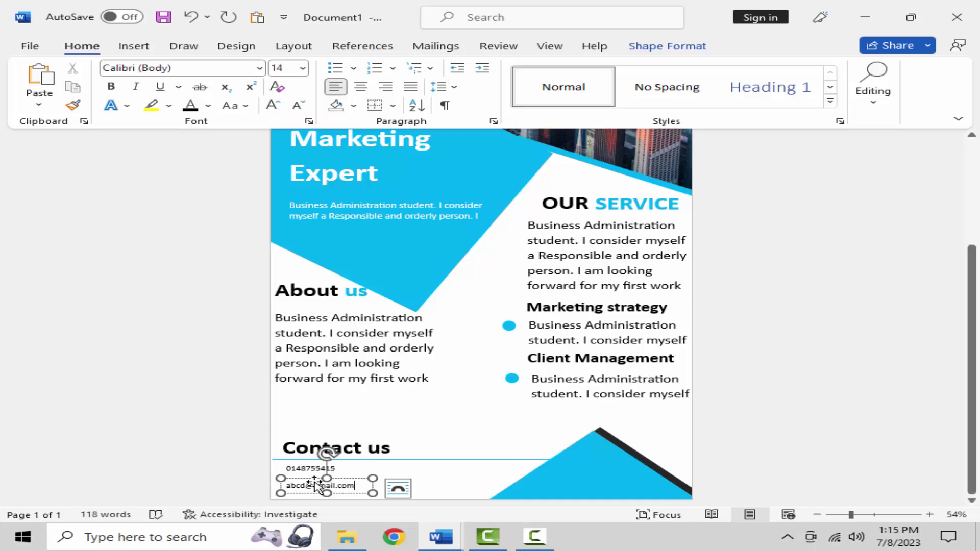
drag(314, 480, 316, 480)
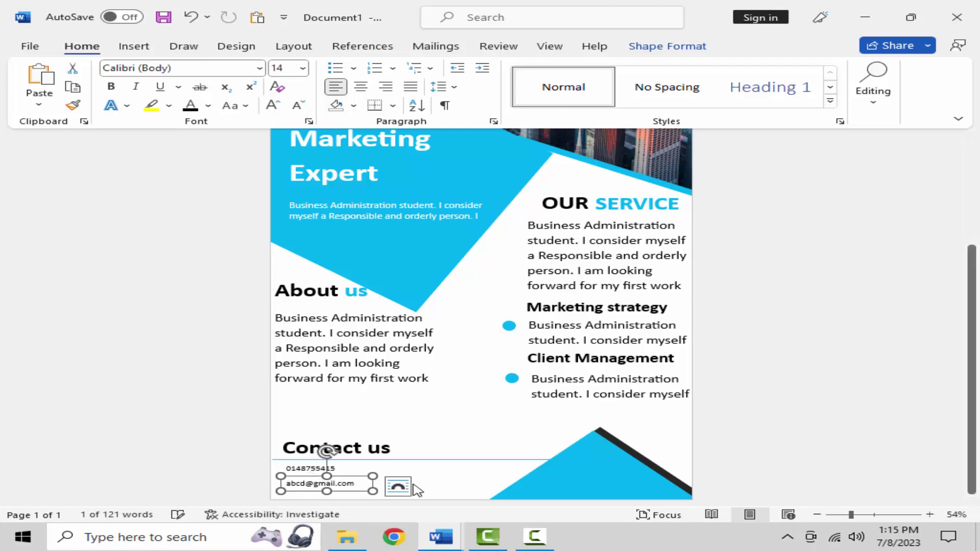
click(453, 470)
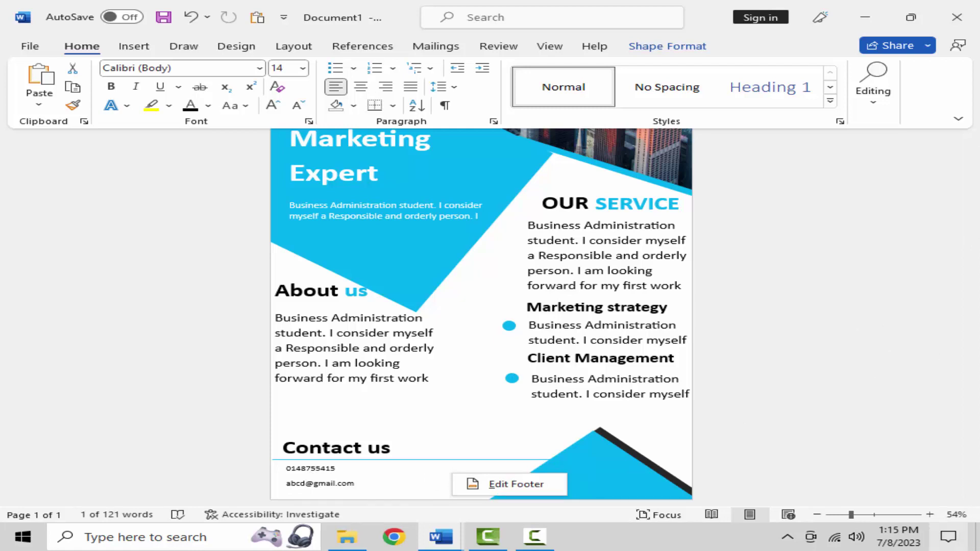
- Bring the flyer back on screen and draw a text box over the blue corner triangle
click(977, 536)
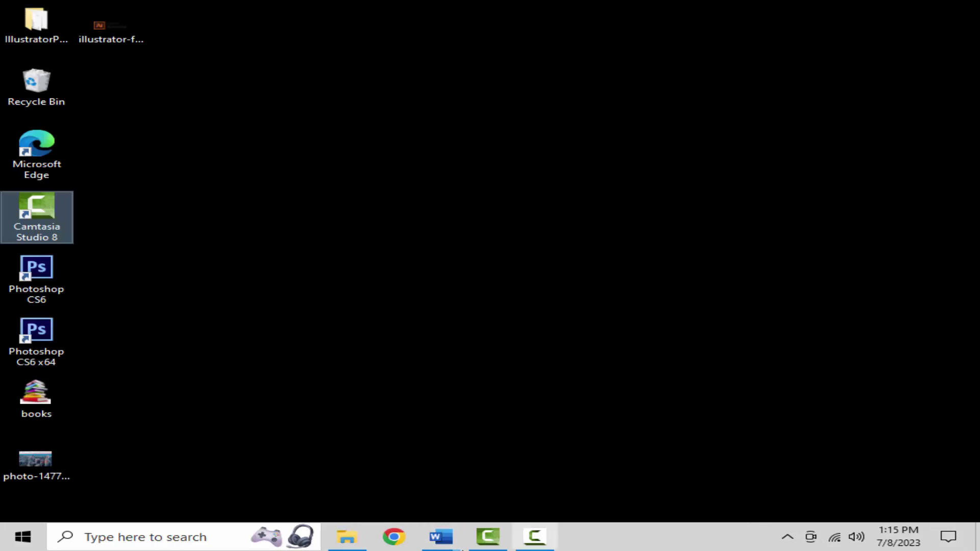
click(440, 537)
click(364, 473)
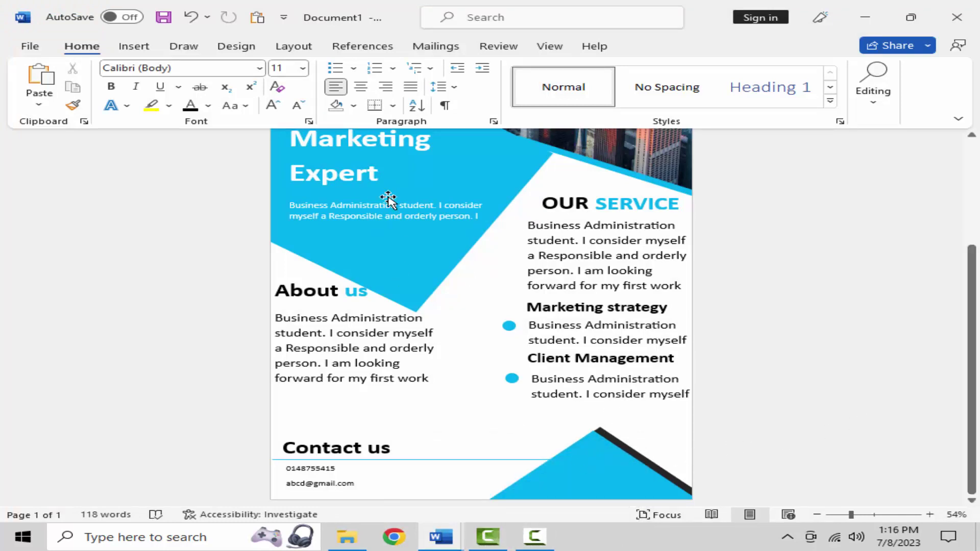
click(133, 46)
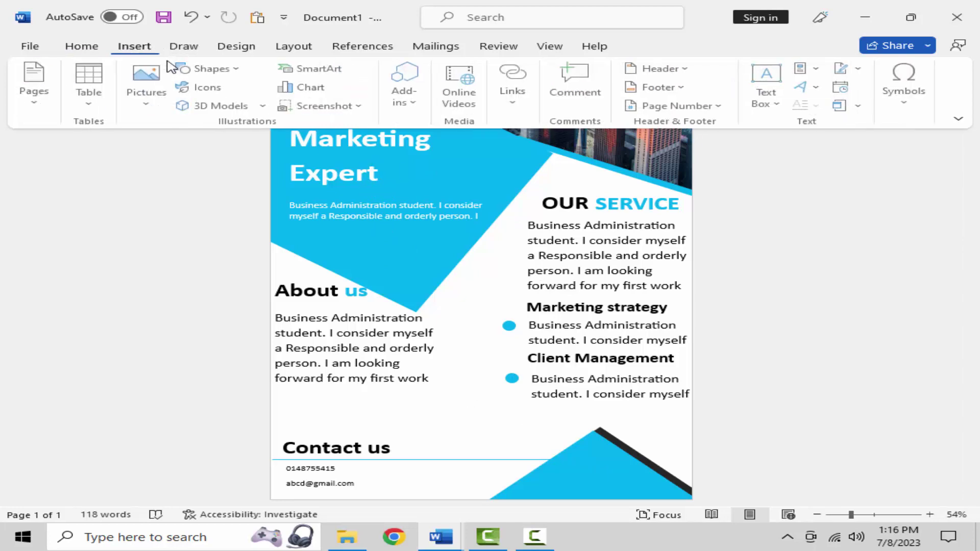
click(210, 68)
click(223, 105)
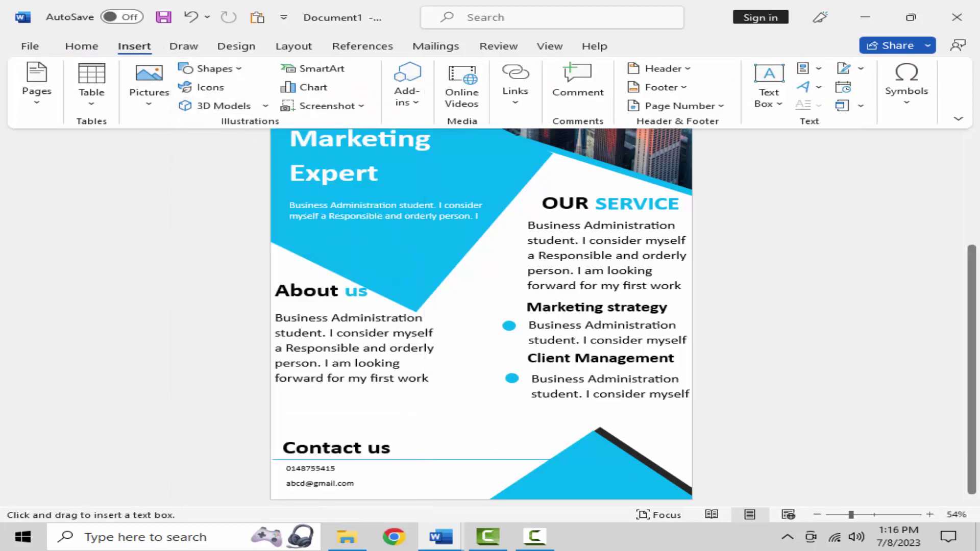
drag(556, 462, 637, 497)
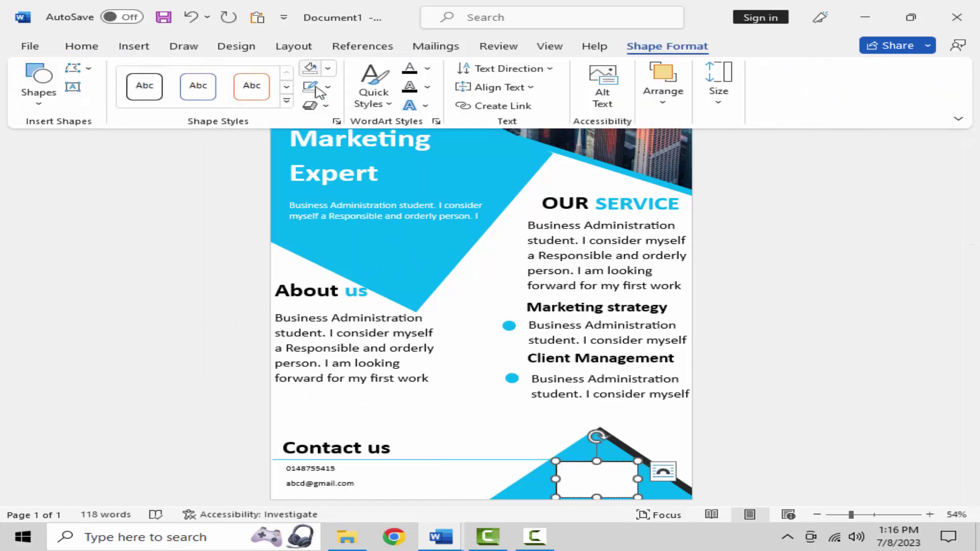
- Give the box no fill and white font colour, then type 'Call for Details'
click(311, 77)
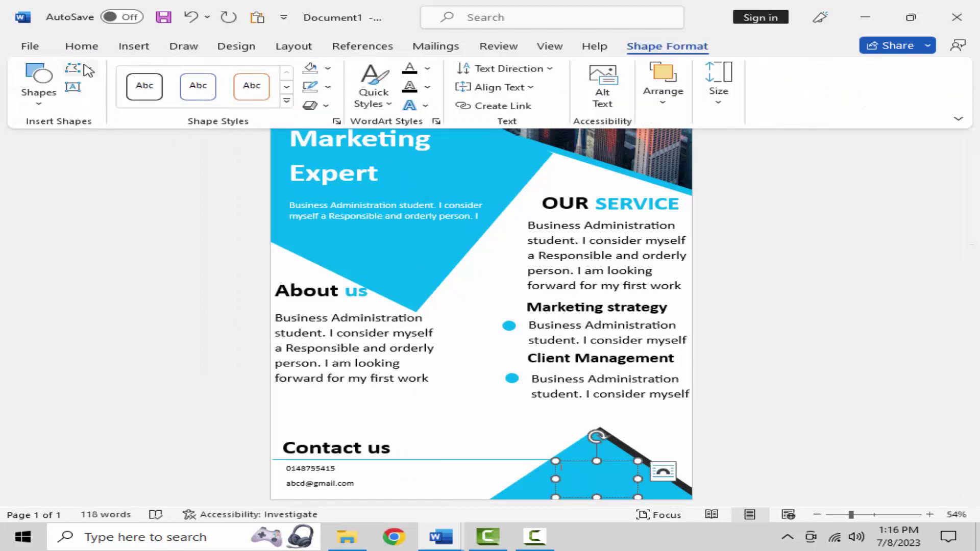
click(81, 47)
click(209, 106)
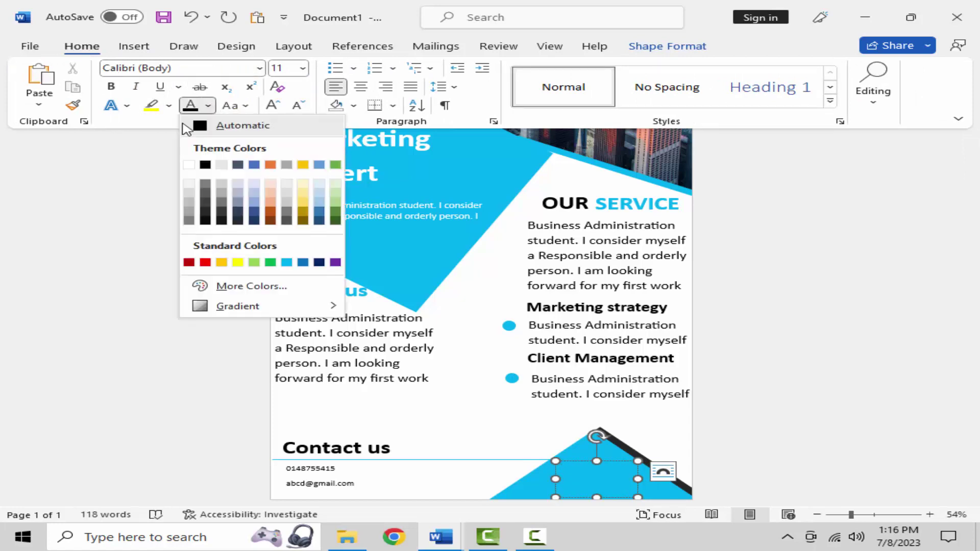
click(190, 164)
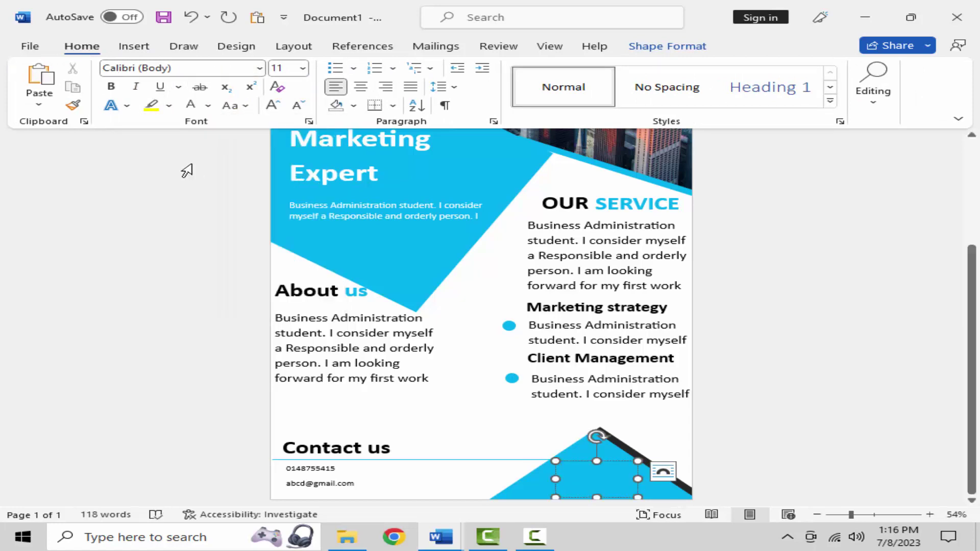
text(c)
- Move the Call for Details box up and right, and make its text 16 pt bold
mouse_move(574, 466)
mouse_down()
mouse_move(598, 451)
mouse_move(550, 450)
mouse_up()
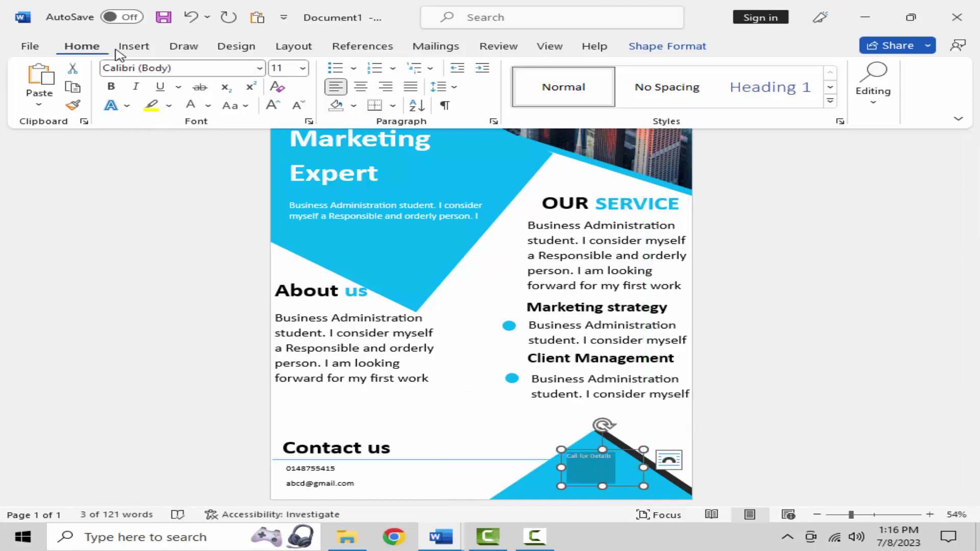
click(131, 47)
click(91, 50)
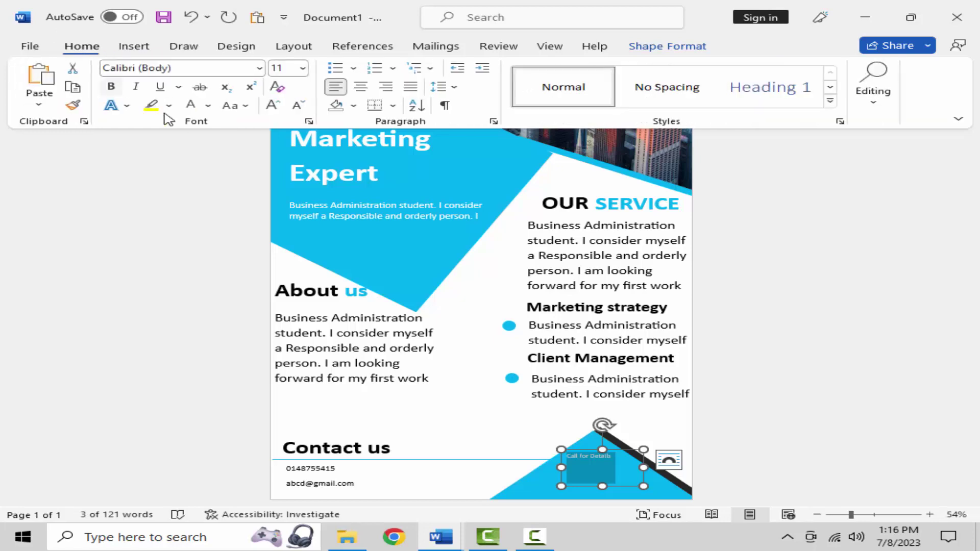
click(271, 107)
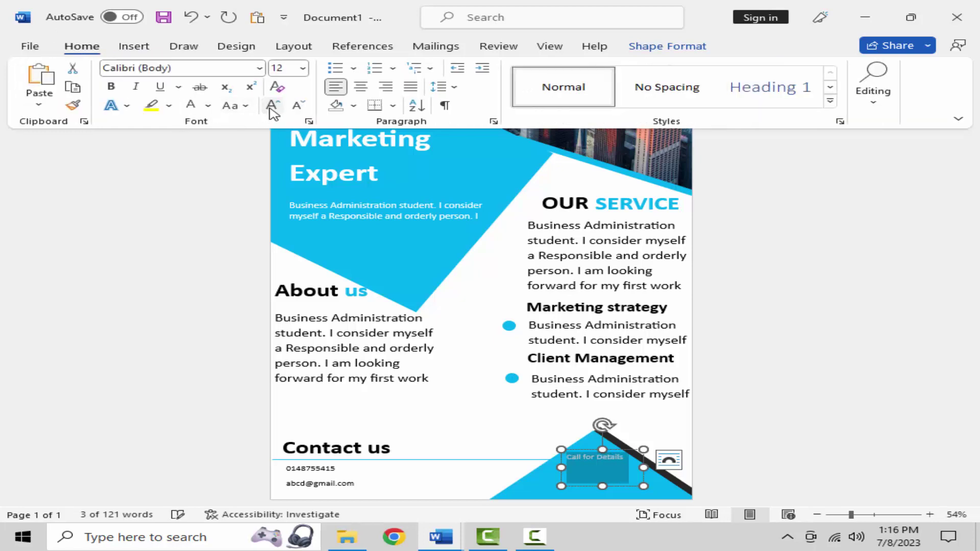
click(271, 108)
click(271, 107)
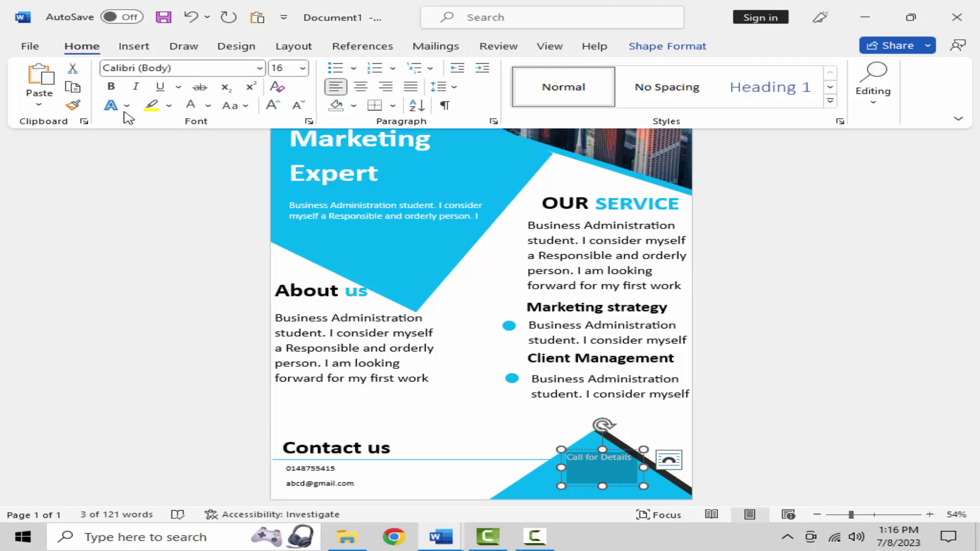
click(110, 86)
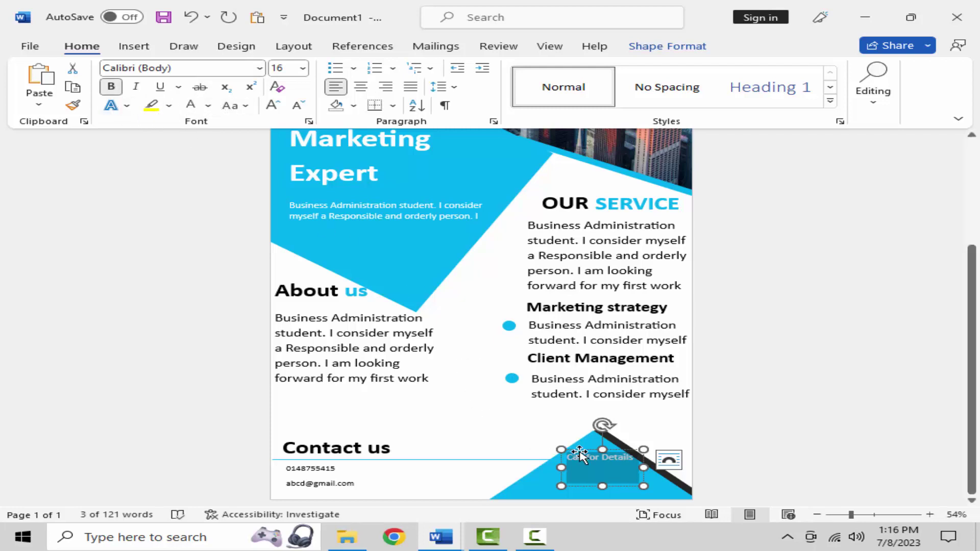
- Resize and nudge the box so 'Call for Details' fits on one line over the blue triangle
drag(643, 486, 633, 478)
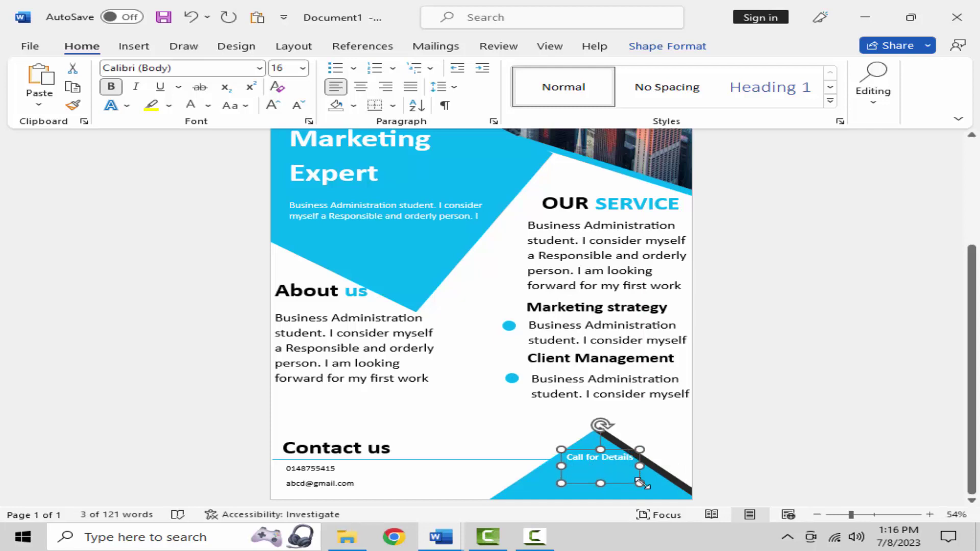
drag(633, 478, 640, 483)
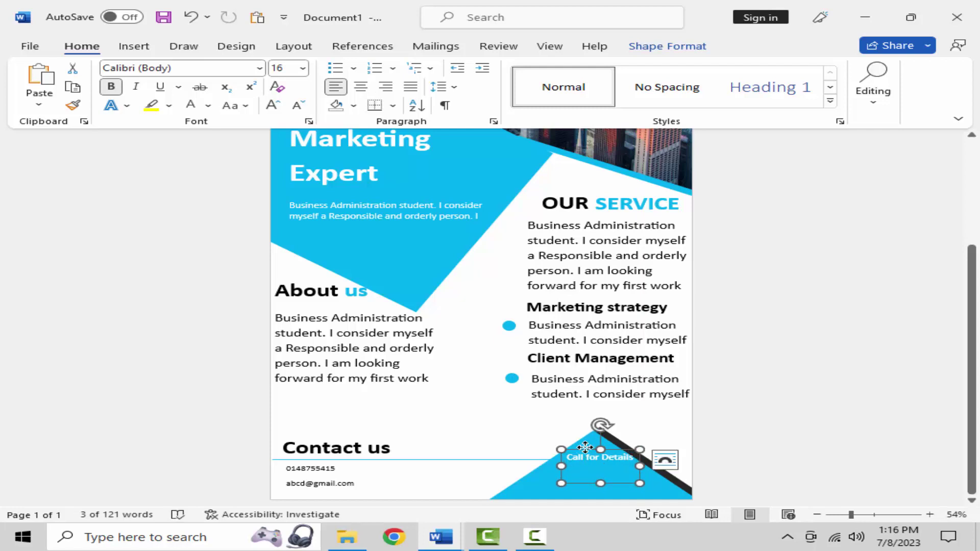
drag(585, 448, 579, 448)
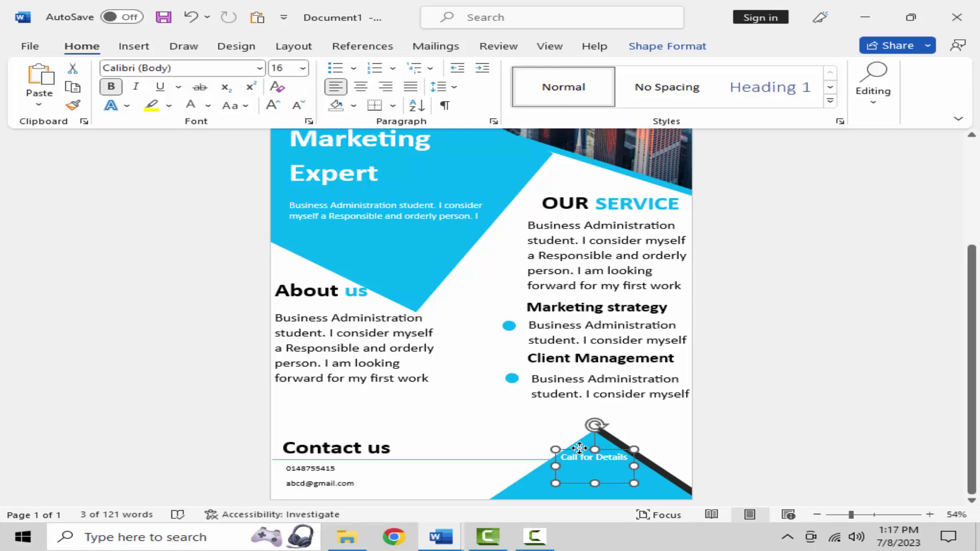
click(744, 426)
scroll(813, 407, up, 2)
scroll(595, 380, up, 2)
scroll(608, 366, down, 2)
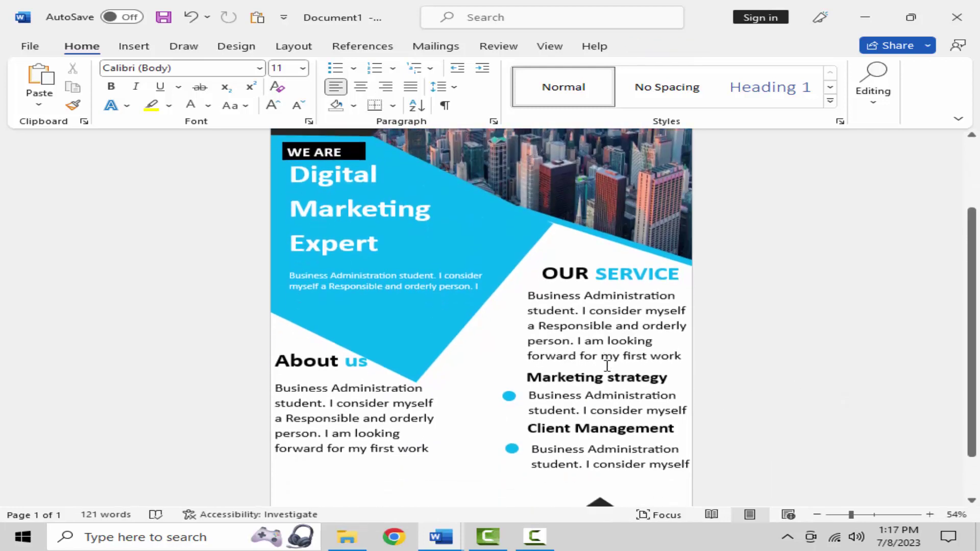
scroll(607, 366, down, 3)
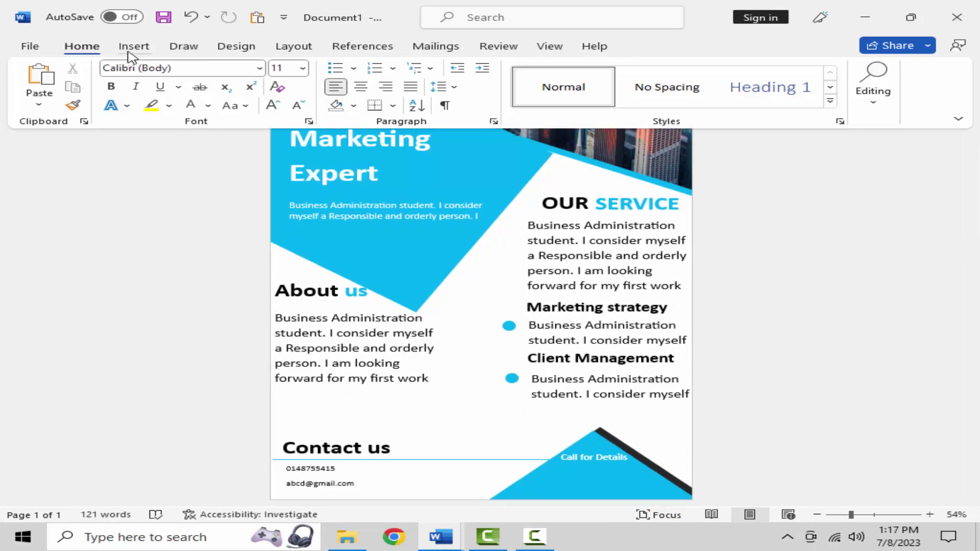
click(579, 456)
- Duplicate the Call for Details box just below the original and replace its text with the contact phone number
right_click(580, 452)
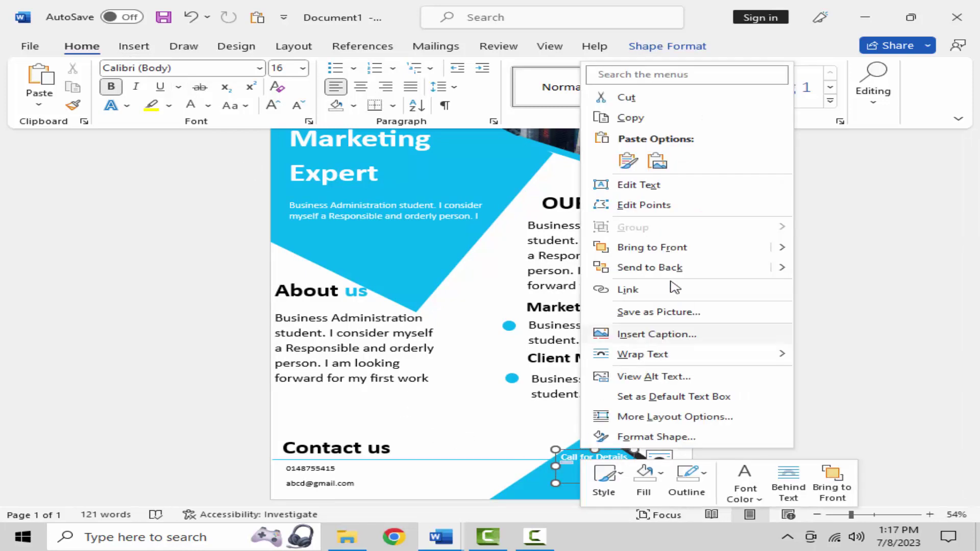
key(Escape)
key(ctrl+a)
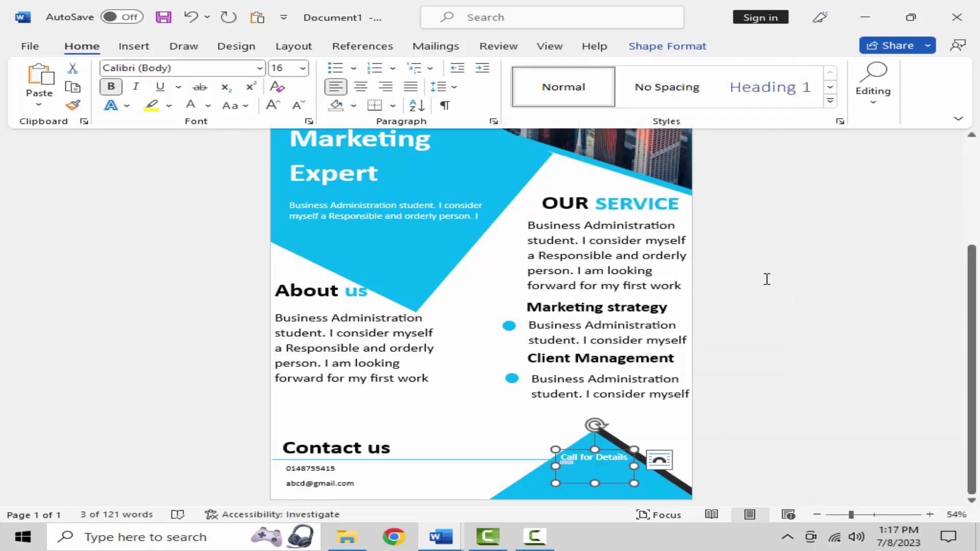
right_click(775, 308)
click(609, 106)
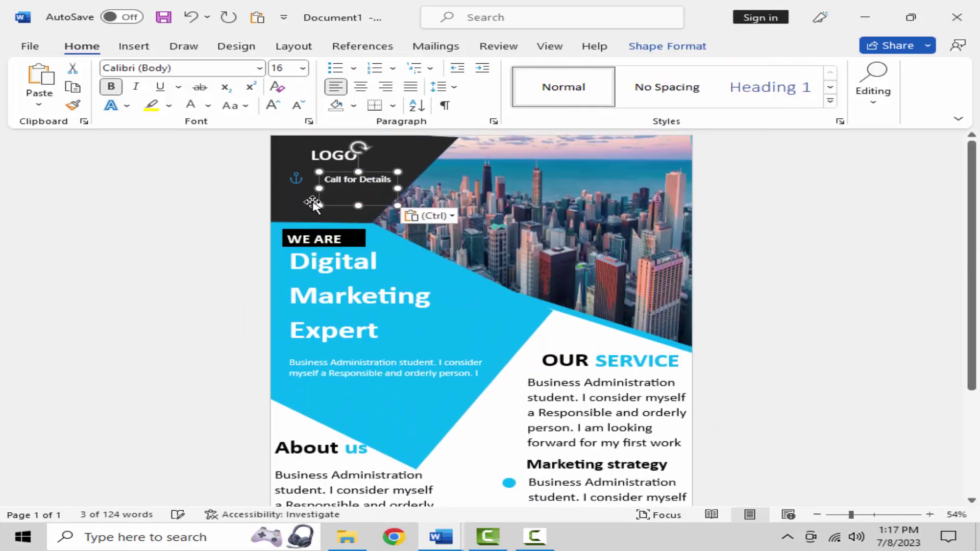
mouse_move(331, 212)
mouse_down()
mouse_move(509, 472)
mouse_move(575, 499)
mouse_up()
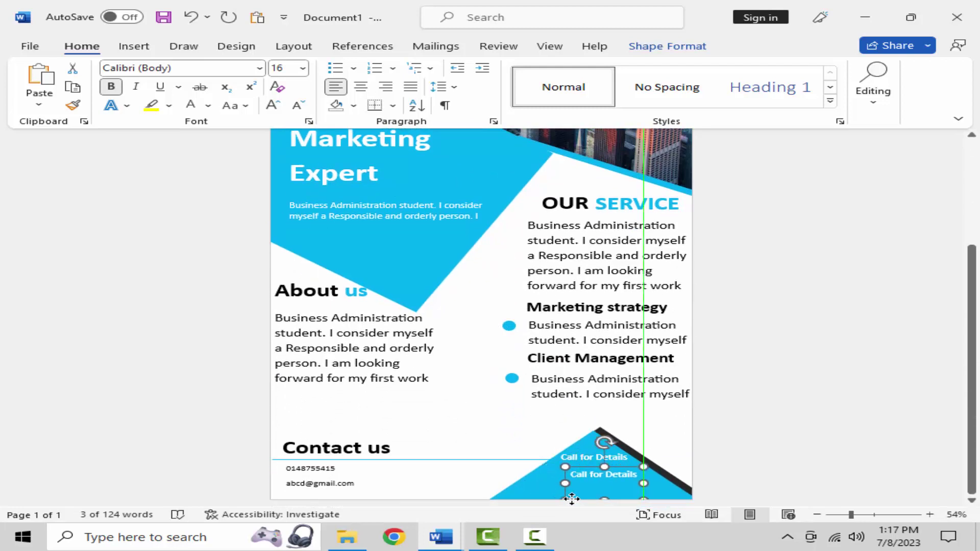
drag(617, 474, 544, 474)
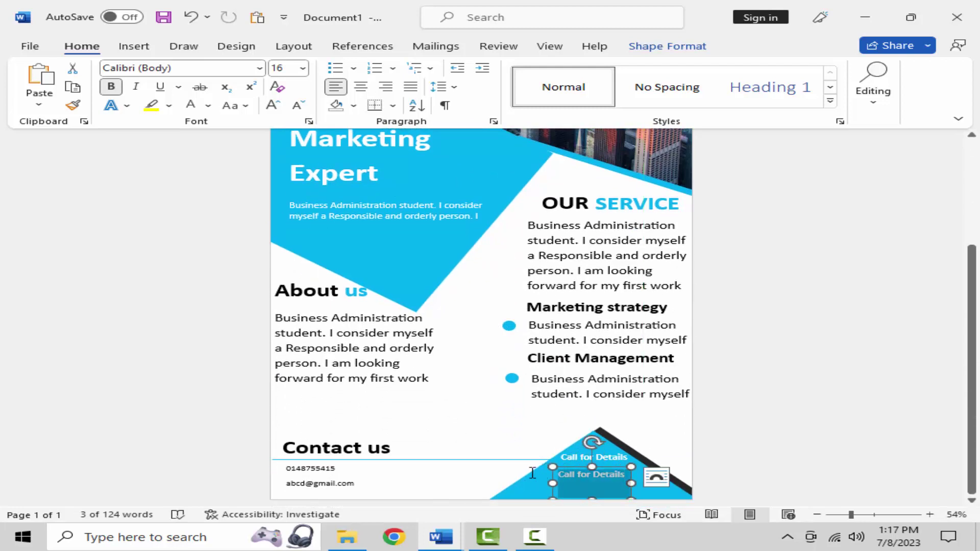
text(0145)
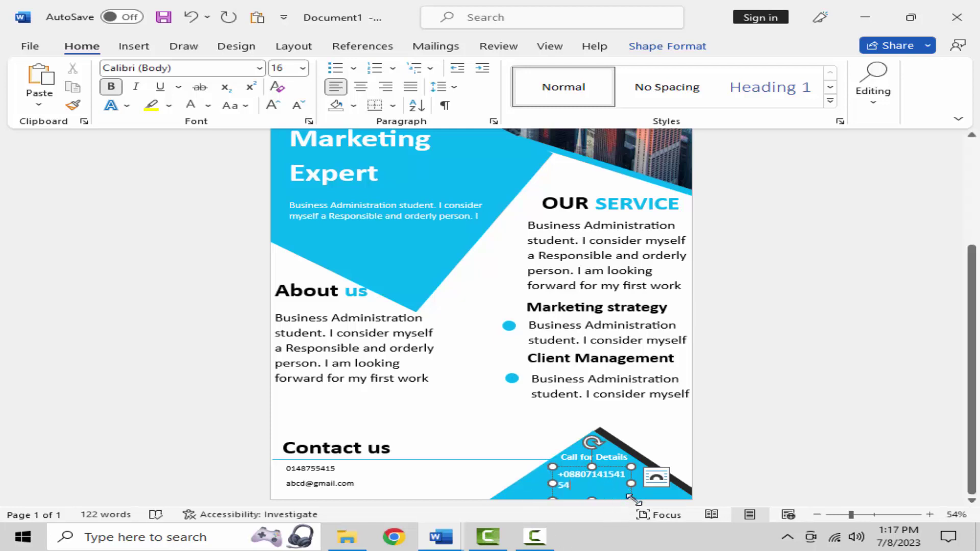
- Widen the phone number box so the number sits on one line, then zoom out to the whole flyer
drag(631, 497, 644, 499)
click(831, 391)
scroll(765, 383, up, 3)
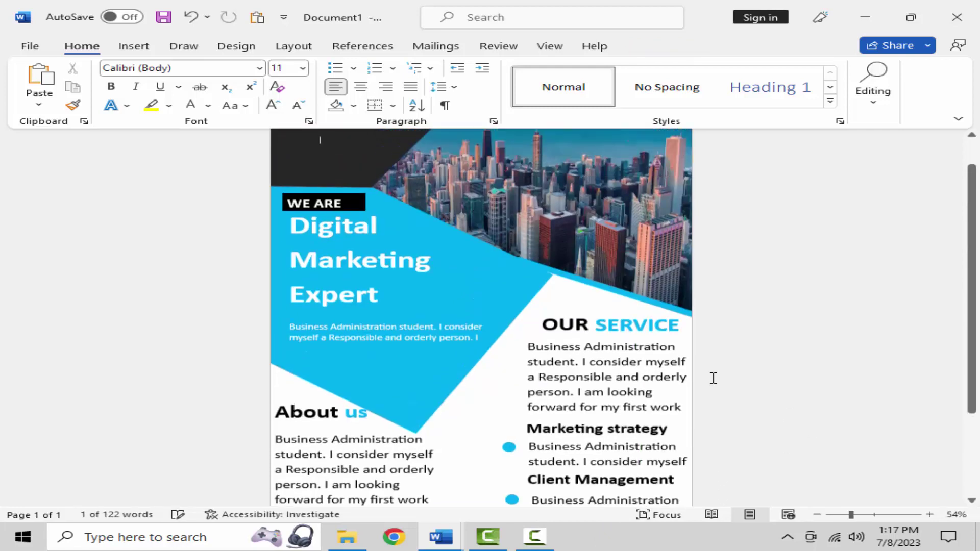
ctrl+scroll(558, 309, down, 2)
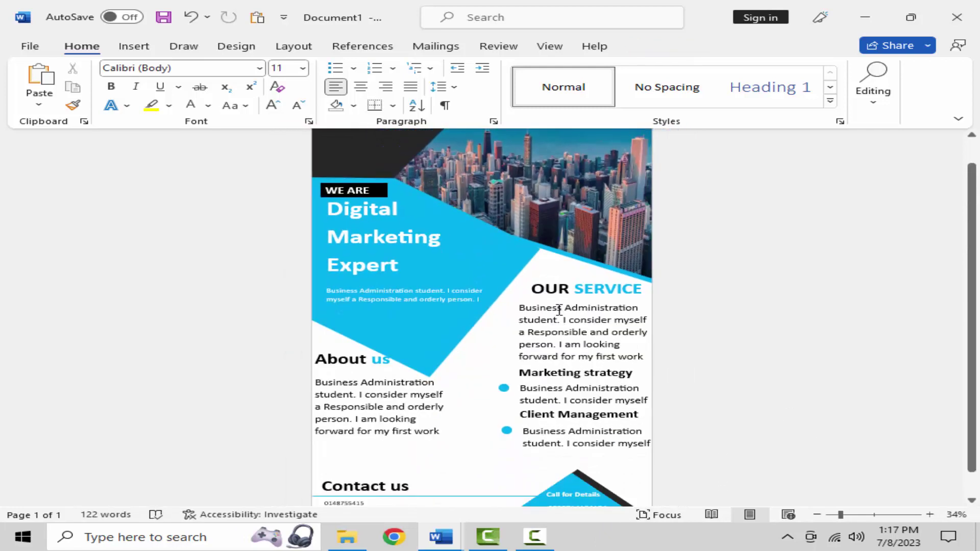
scroll(558, 309, up, 1)
ctrl+scroll(587, 314, down, 1)
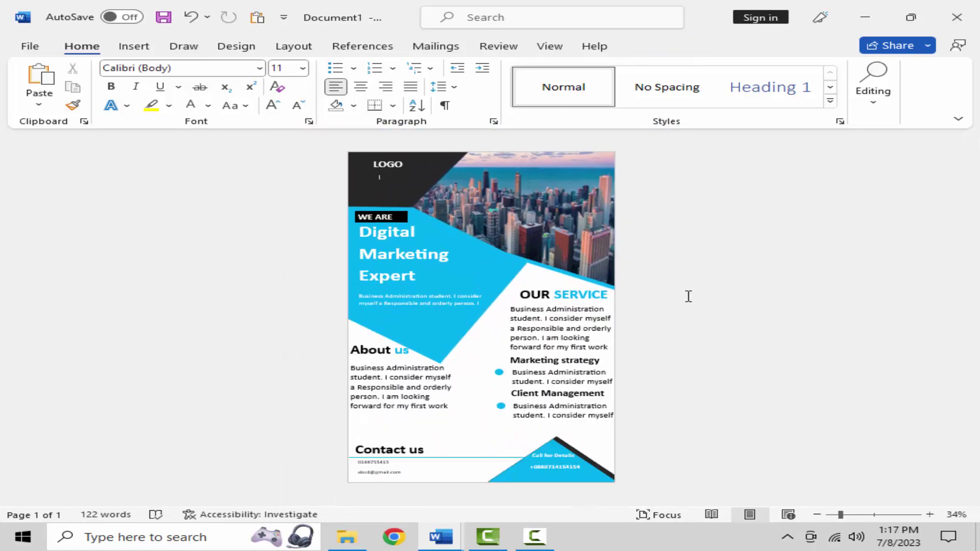